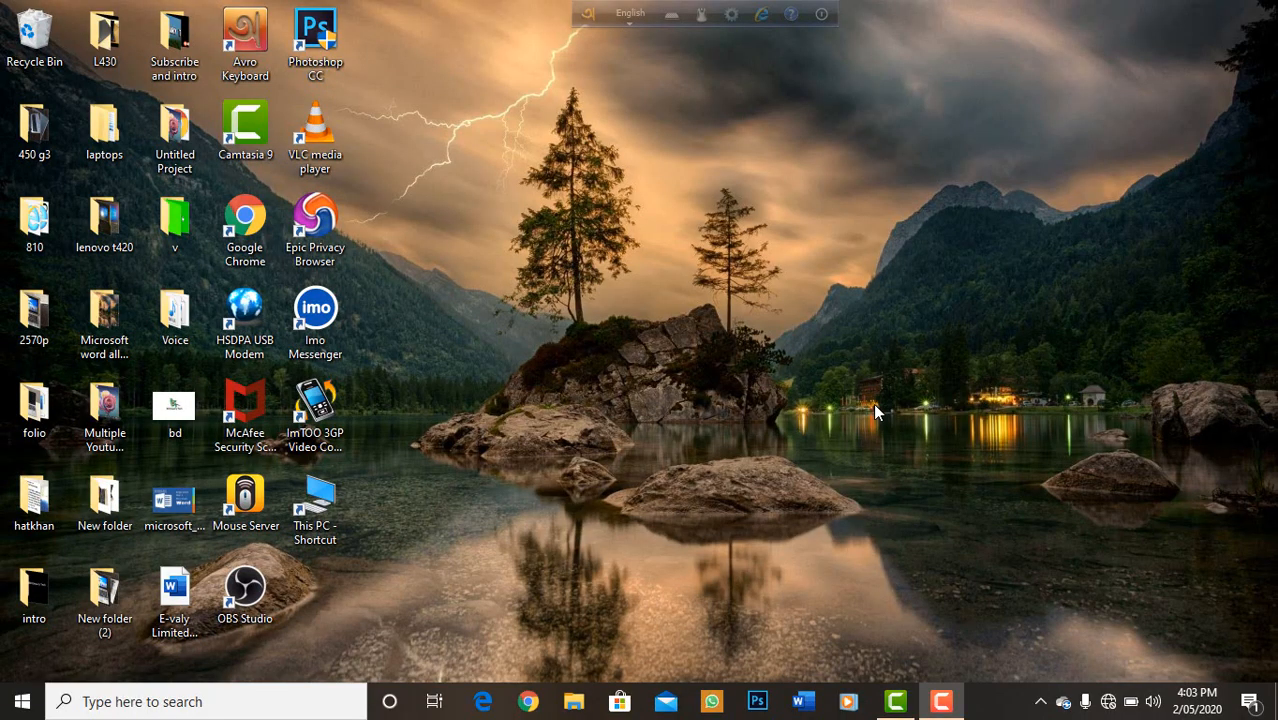
Start a blank Word document and enter two filler lines, "oasidjf aslkf jsaljsflsak jfa.skfj asf" and "as flaksjf ;saja fdlsakf".
click(808, 704)
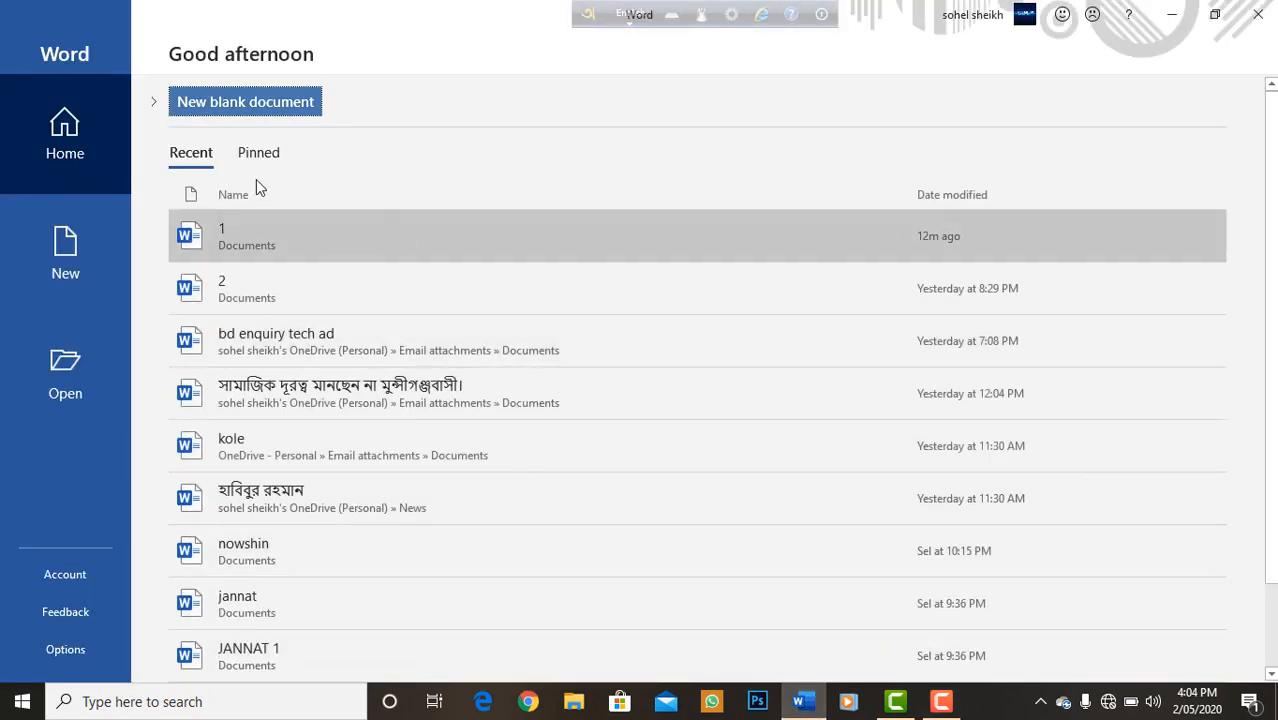
click(197, 115)
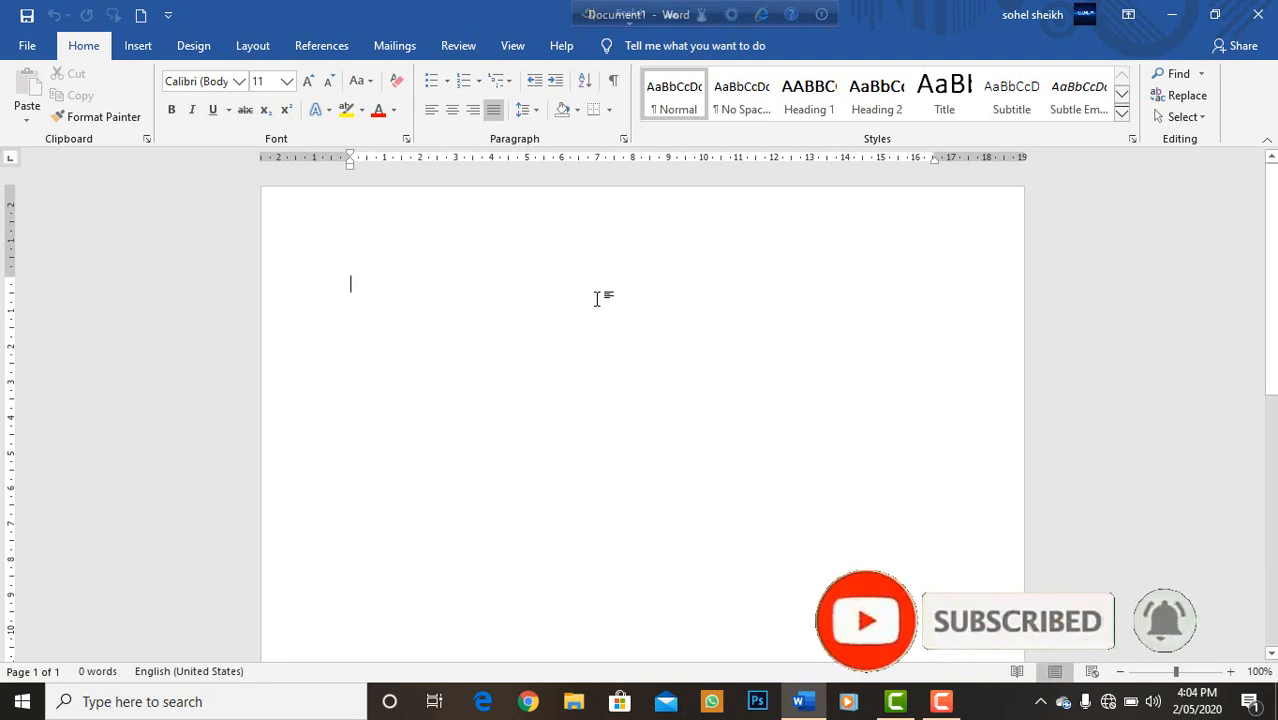
text(oasicjf aslkf jsaljsflsak jfa.skfj asf)
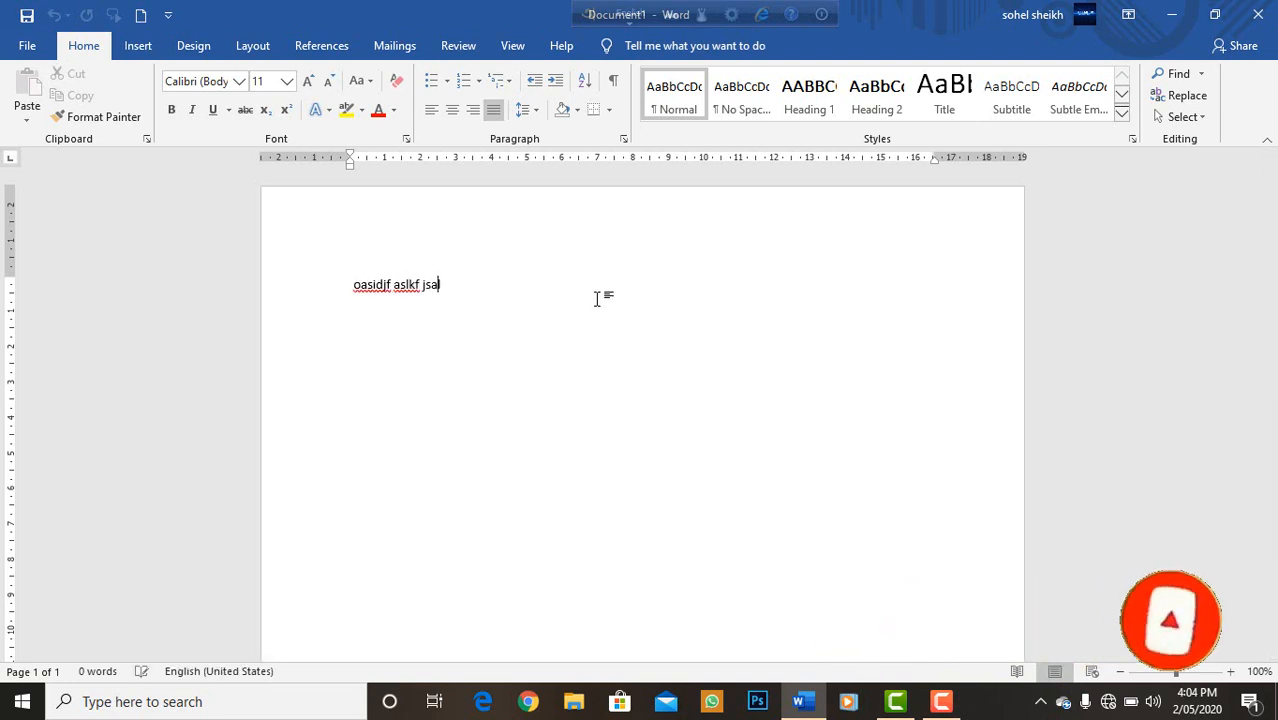
key(Return)
text(as flaksjf ;saja fdlsakf)
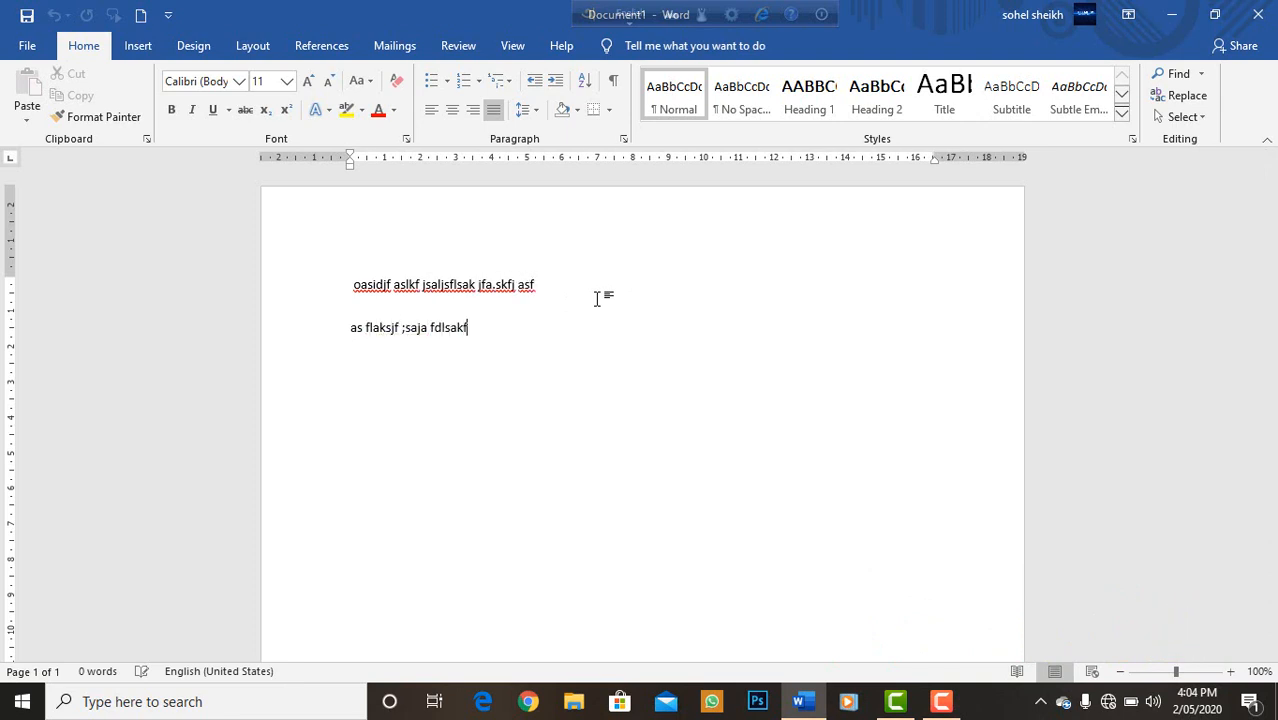
Add three more filler lines: "as f;aslfkas flksa a", "iuyg iuyg lozijv su haslfashuf alskfj hsalfkasj haf" and "ao ifajsflaksjf lsakfd hsalkd".
key(Return)
text(as f;aslfkas flksa a)
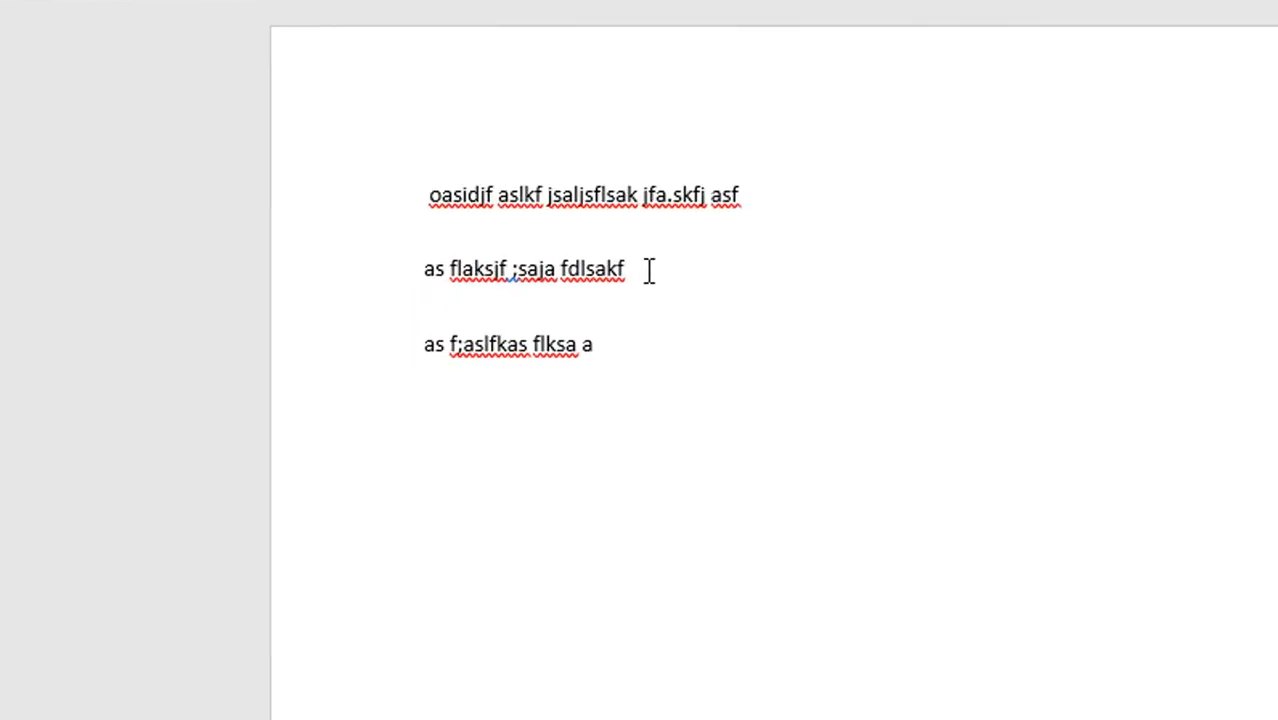
key(Return)
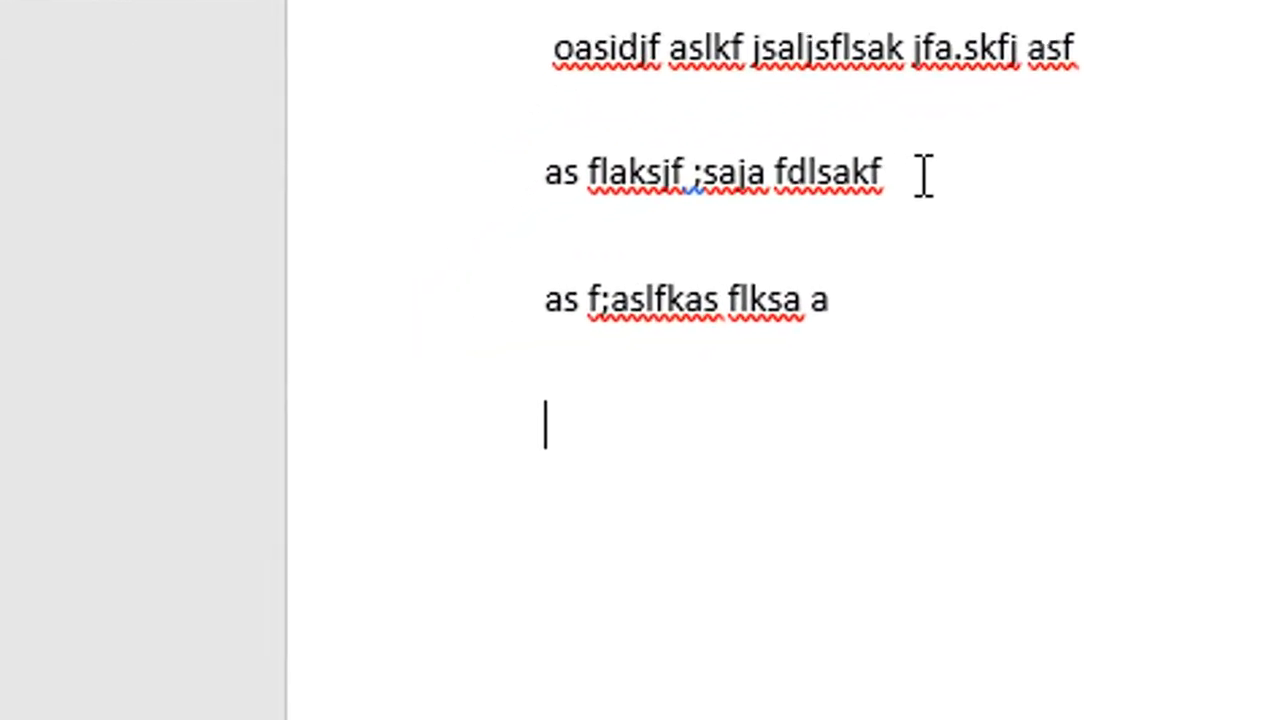
text(iuyg iuyg lozijv su haslfashuf alskfj hsalfkasj ha)
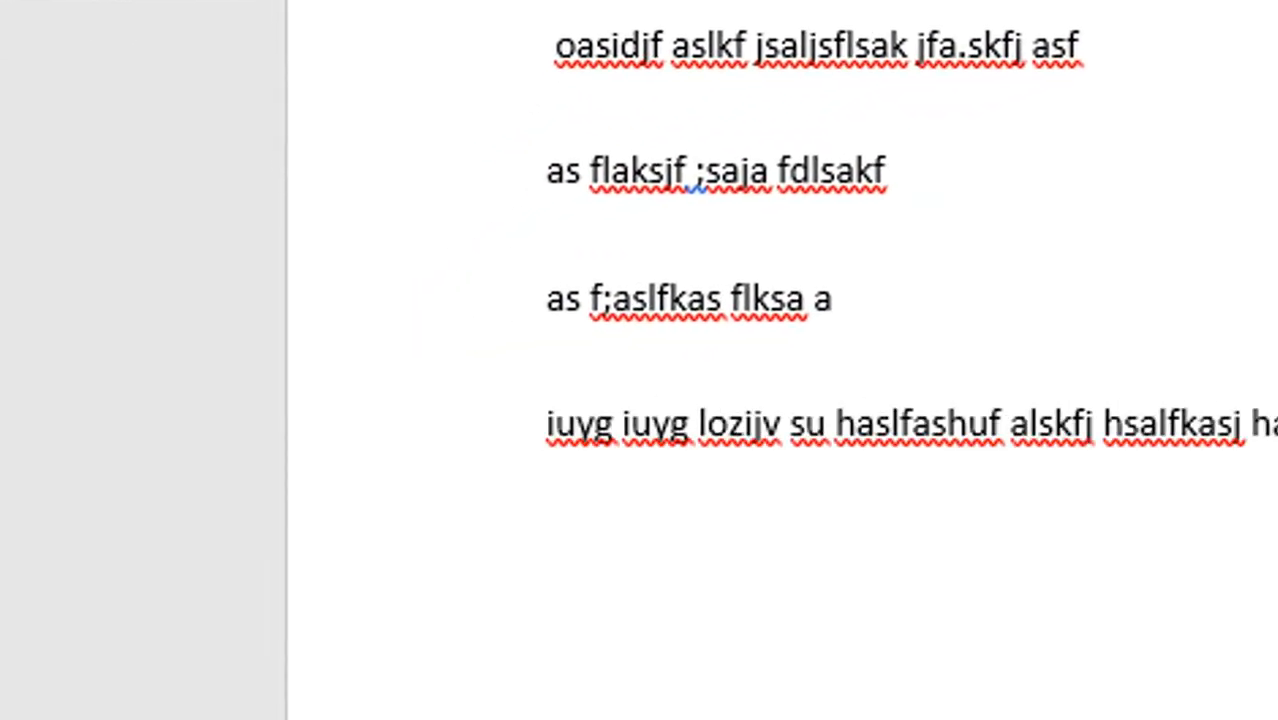
key(Return)
text(ao ifajsflaksjf lsakfd hsalkd)
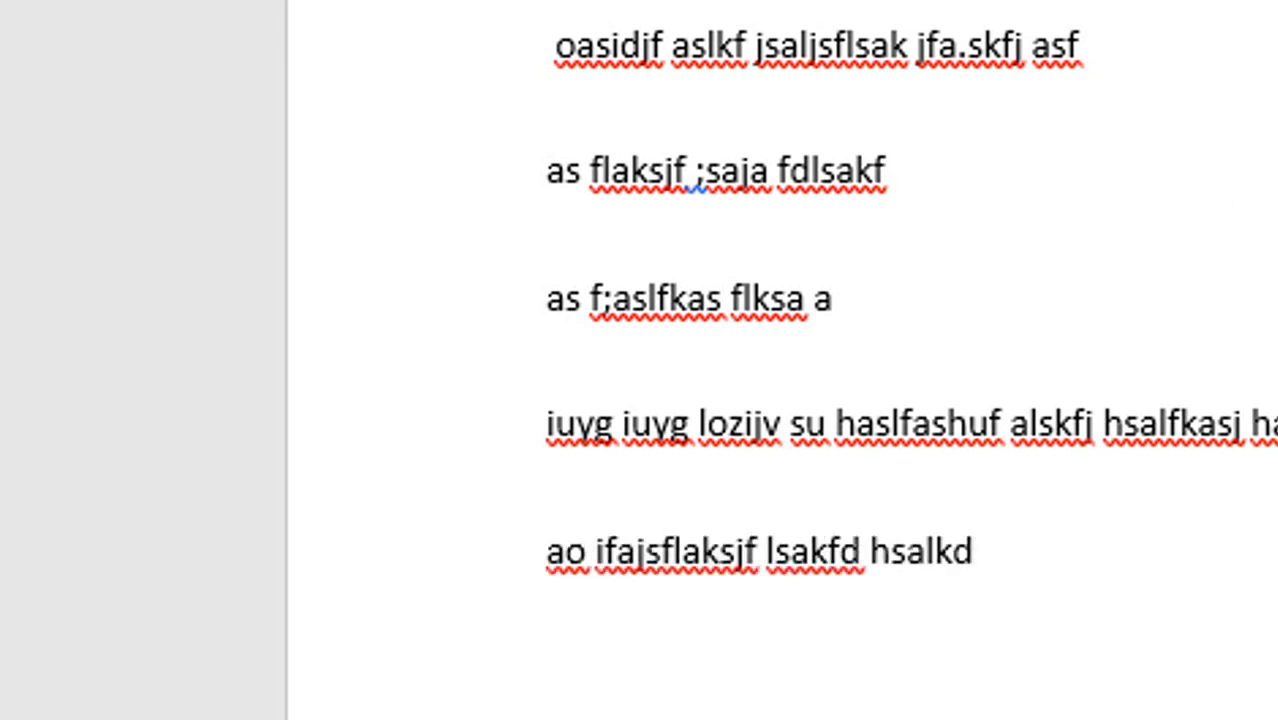
Insert empty paragraphs above the fourth line of text and remove them again.
click(536, 431)
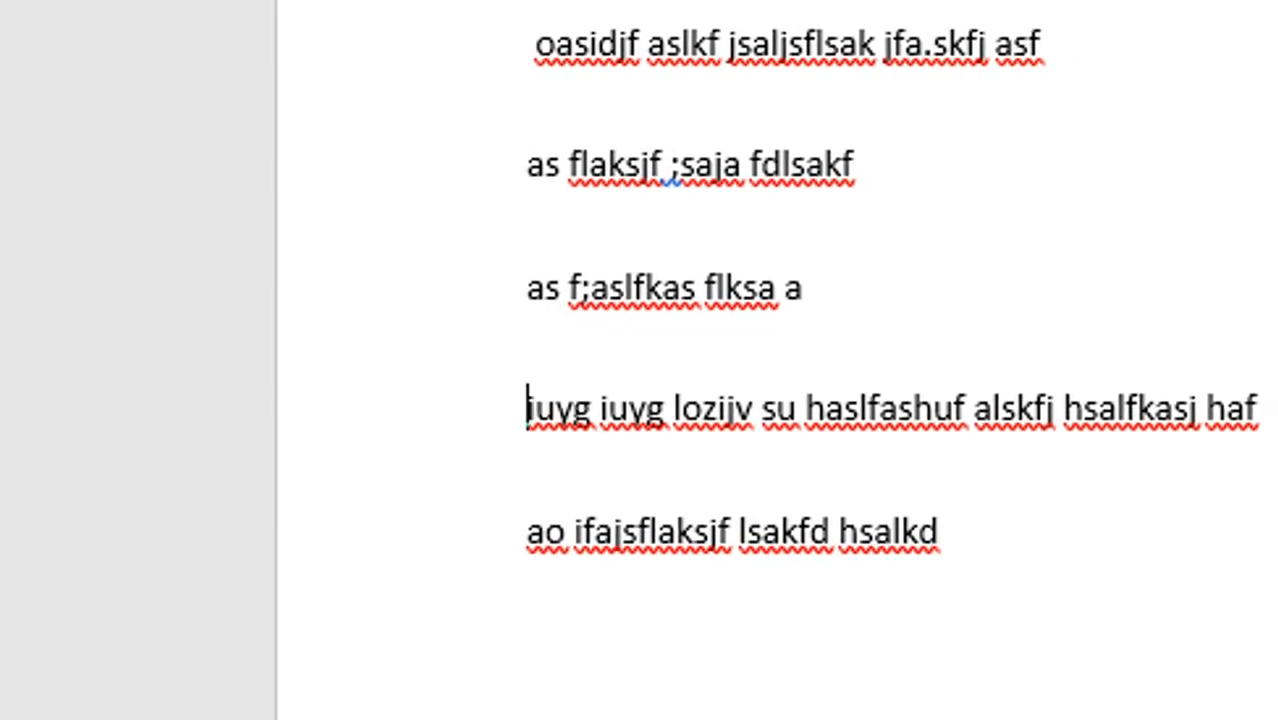
key(Return)
key(Return)
key(Return)
key(Return)
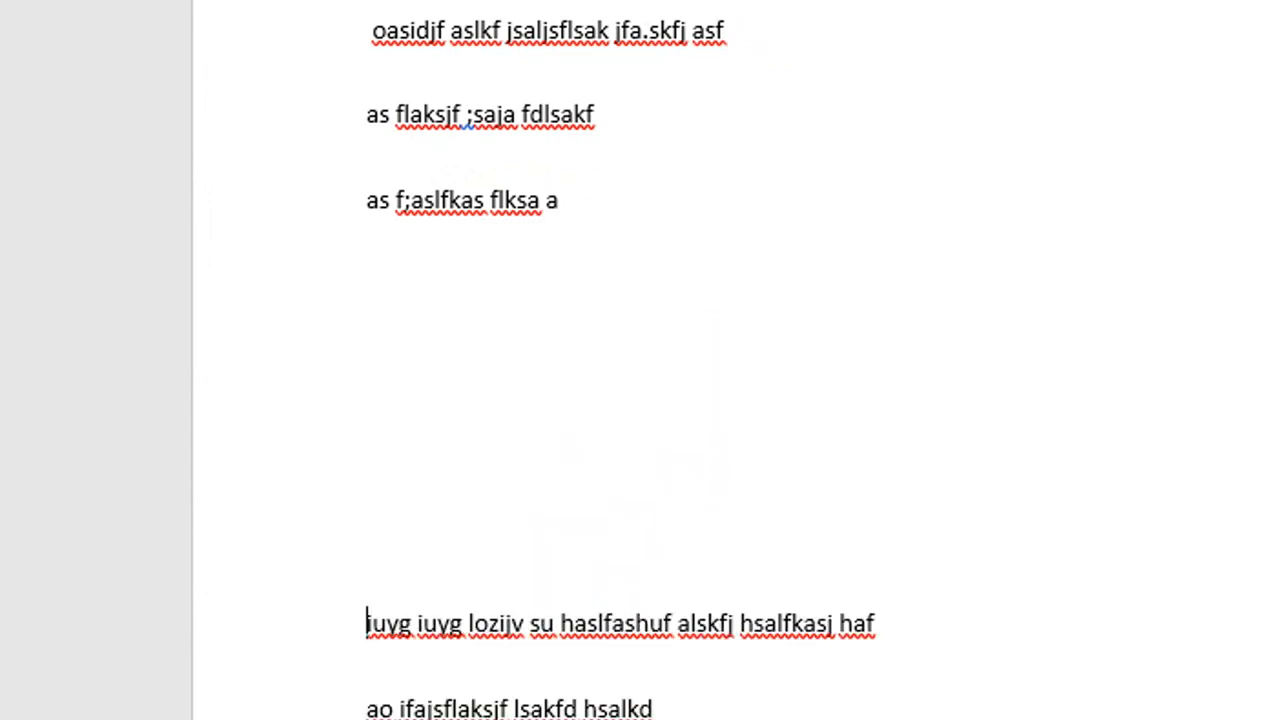
key(BackSpace)
key(BackSpace)
key(BackSpace)
key(BackSpace)
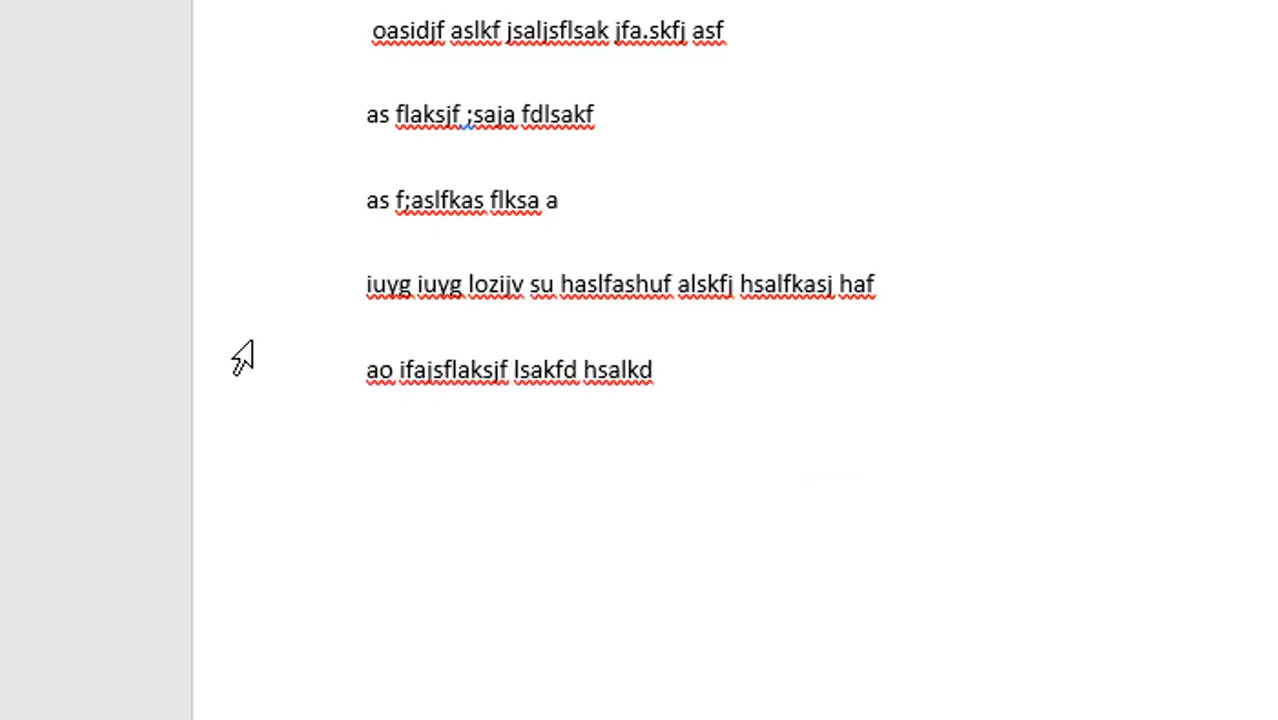
Push the second line down with empty paragraphs and delete those paragraphs to restore the spacing.
click(561, 207)
click(382, 80)
click(360, 110)
key(Return)
key(Return)
key(Return)
key(Return)
key(Return)
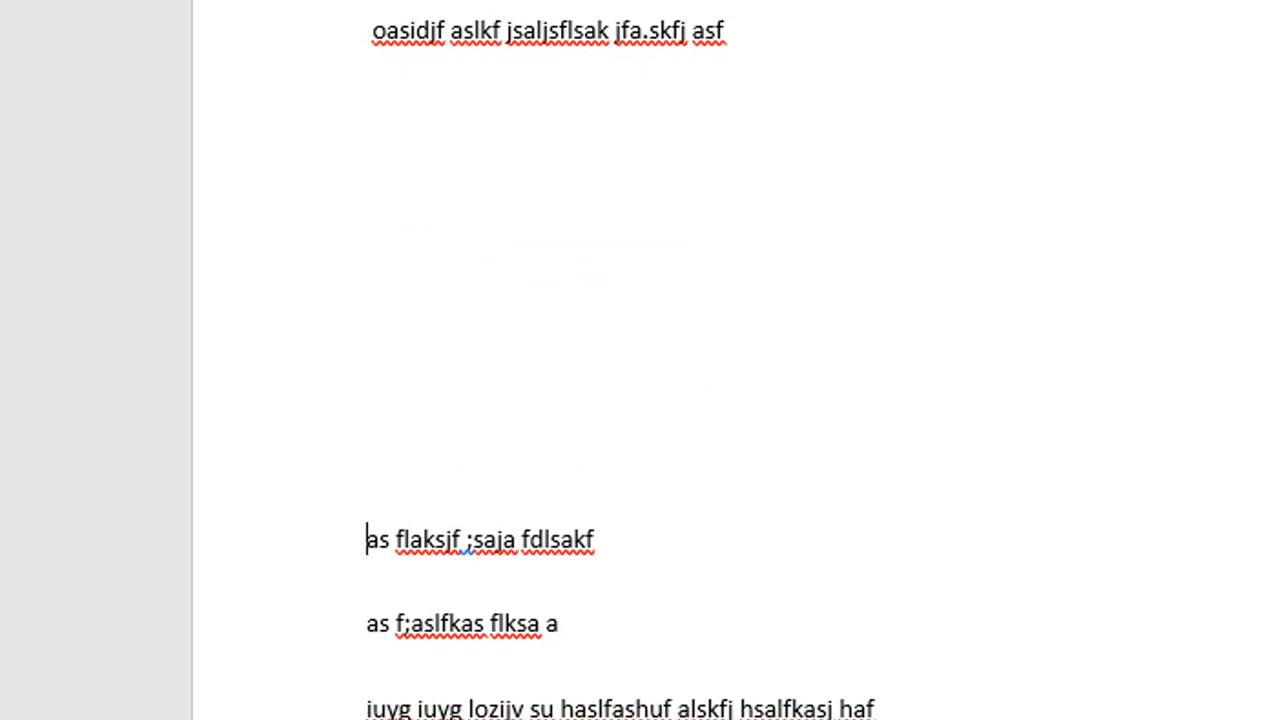
key(BackSpace)
key(BackSpace)
key(BackSpace)
key(BackSpace)
key(BackSpace)
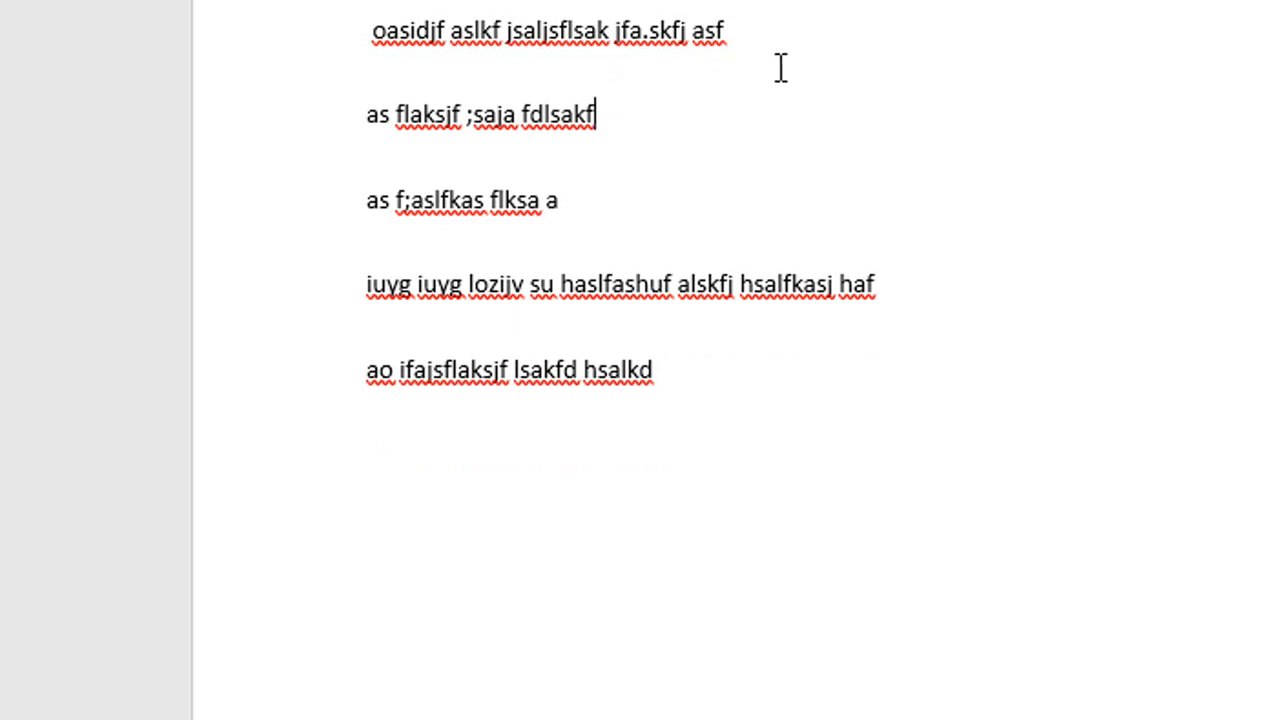
Select the words "jsaljsflsak jfa.skfj asf" in the first line and clear the selection.
click(751, 30)
drag(745, 33, 565, 75)
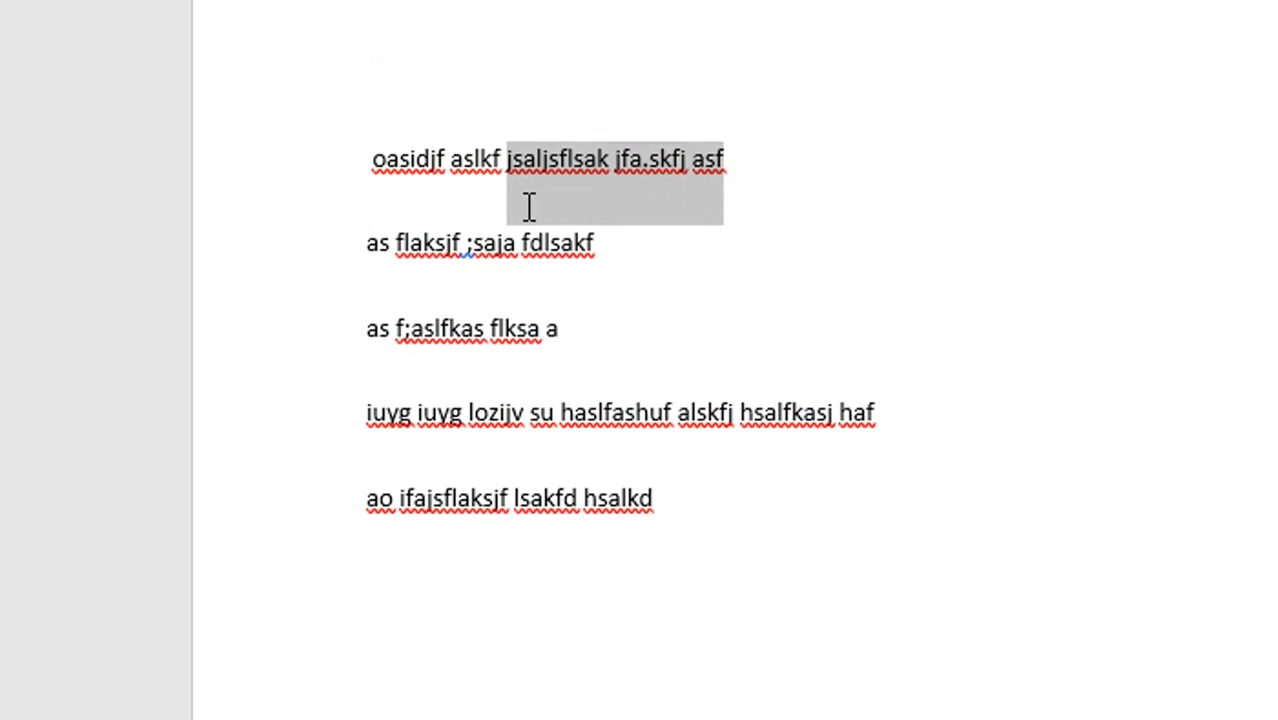
click(821, 268)
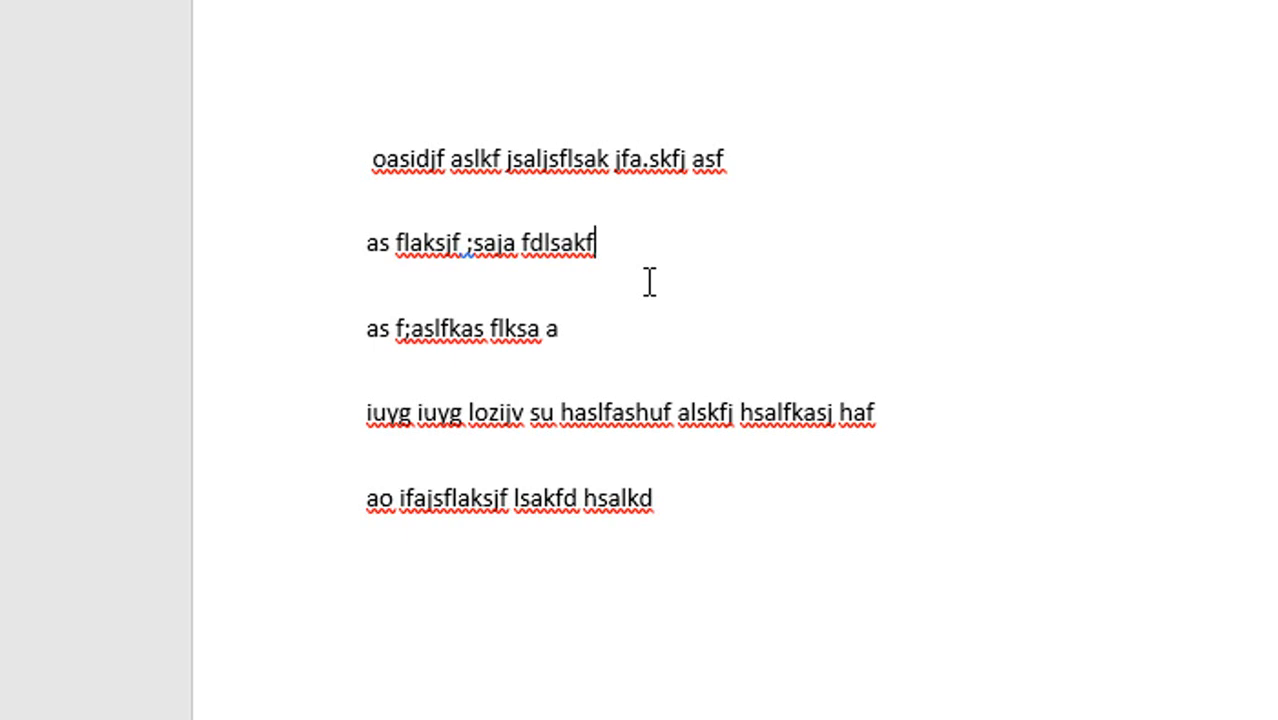
Extend a selection backwards from the end of the second line over the word "fdlsakf".
key(shift+Left)
key(shift+Left)
key(shift+Left)
key(shift+Left)
key(shift+Left)
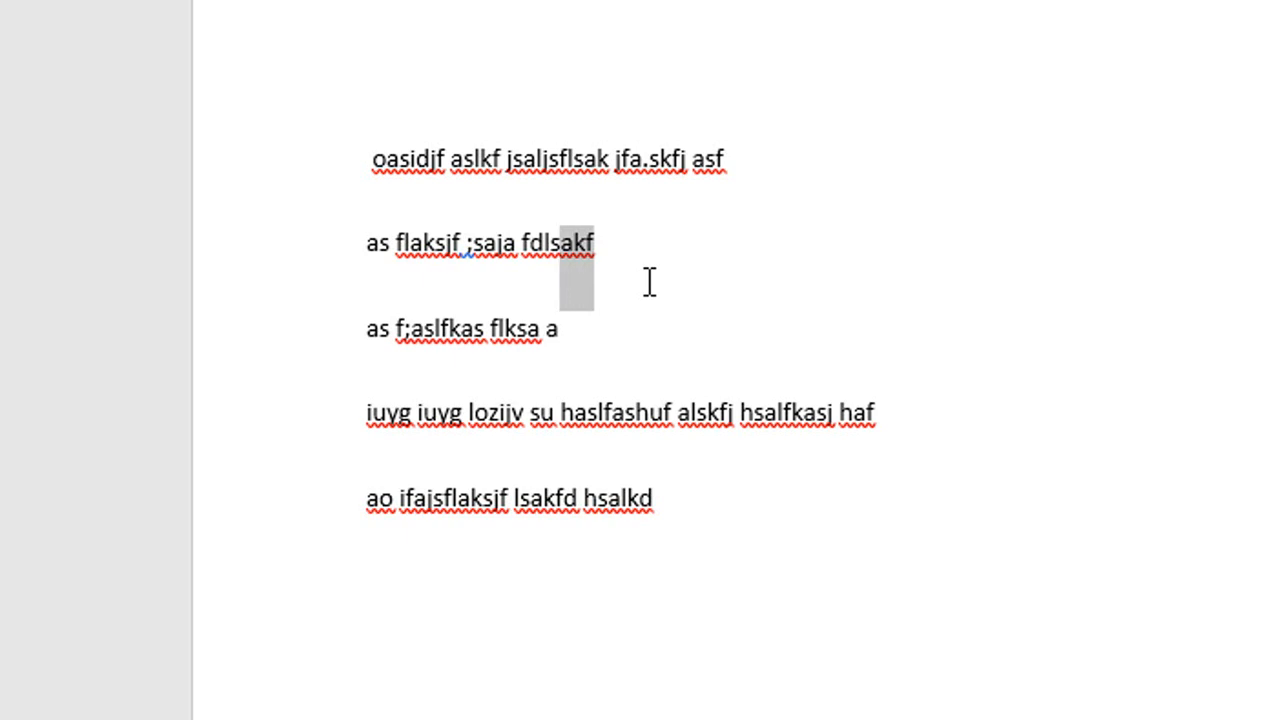
key(shift+Left)
key(shift+Left)
key(shift+Left)
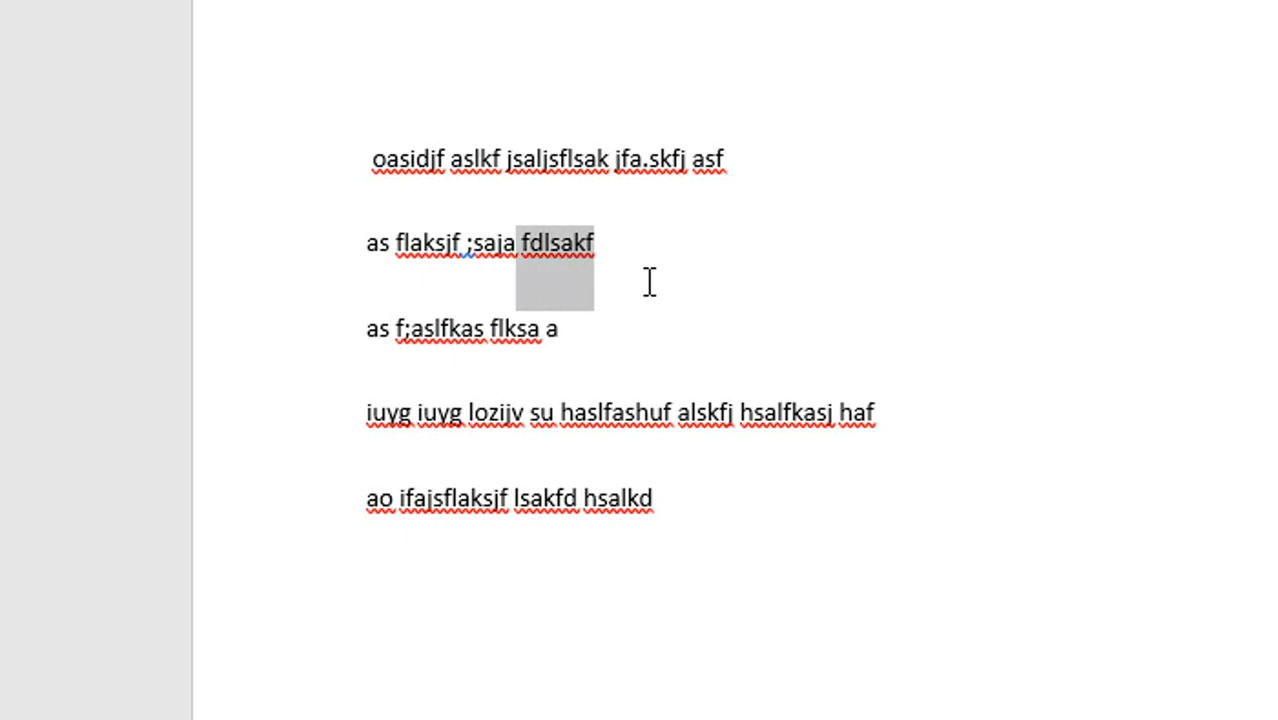
Select text from inside "flksa" in the third line onwards into the fourth line, adjusting the selection's end backwards.
click(497, 338)
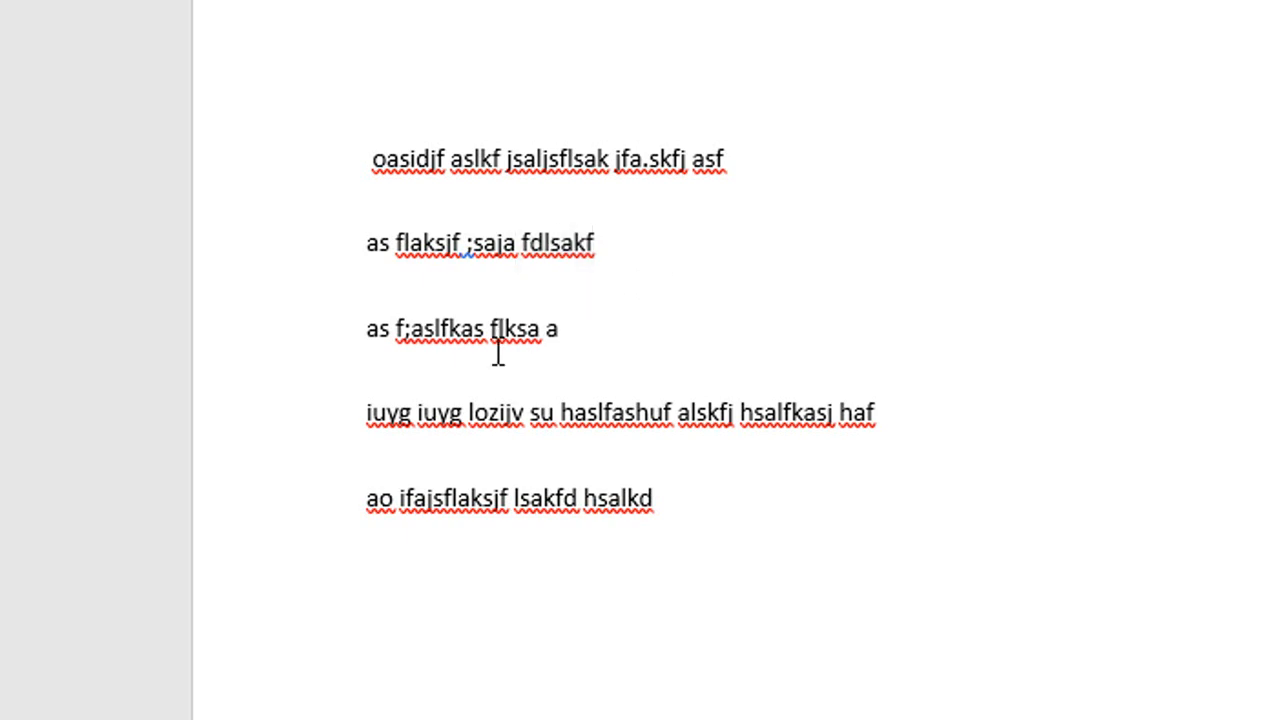
key(shift+Right)
key(shift+Right)
key(shift+Right)
key(shift+Right)
key(shift+Right)
key(shift+Right)
key(shift+Down)
key(shift+Left)
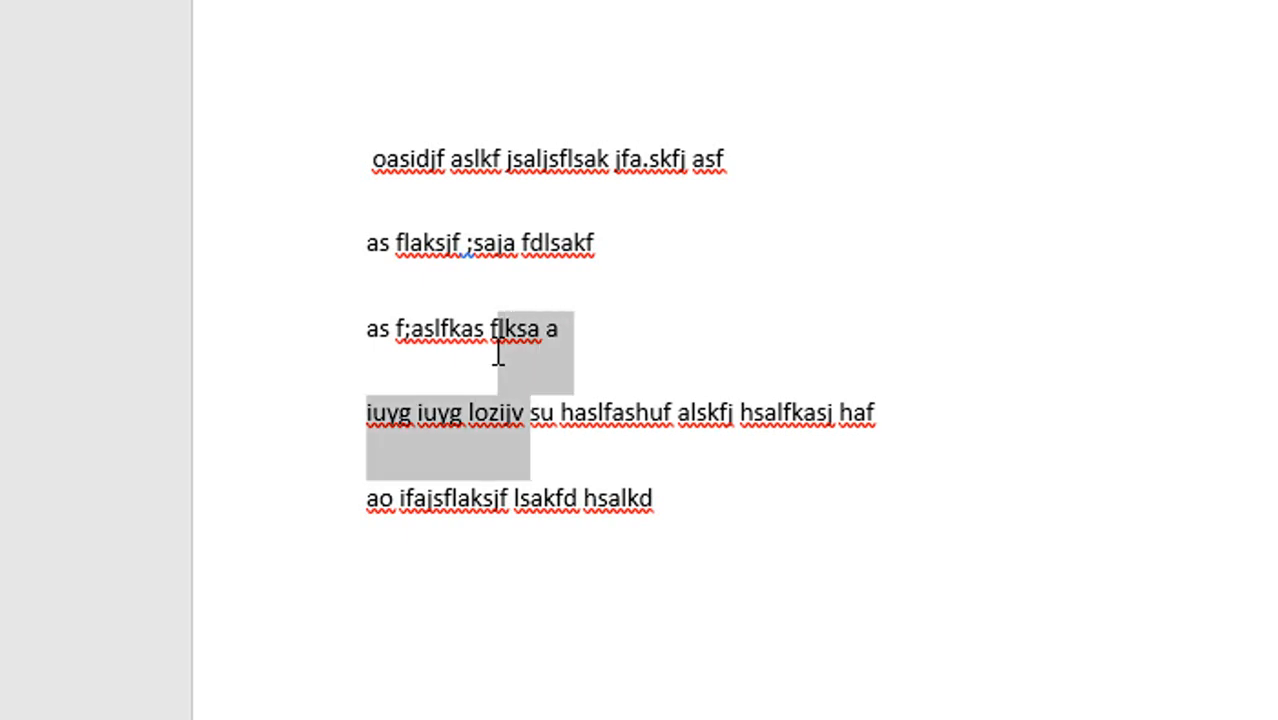
key(shift+Left)
key(shift+Left)
Select the second line's text backwards from inside ";saja" past the start of the line.
key(Up)
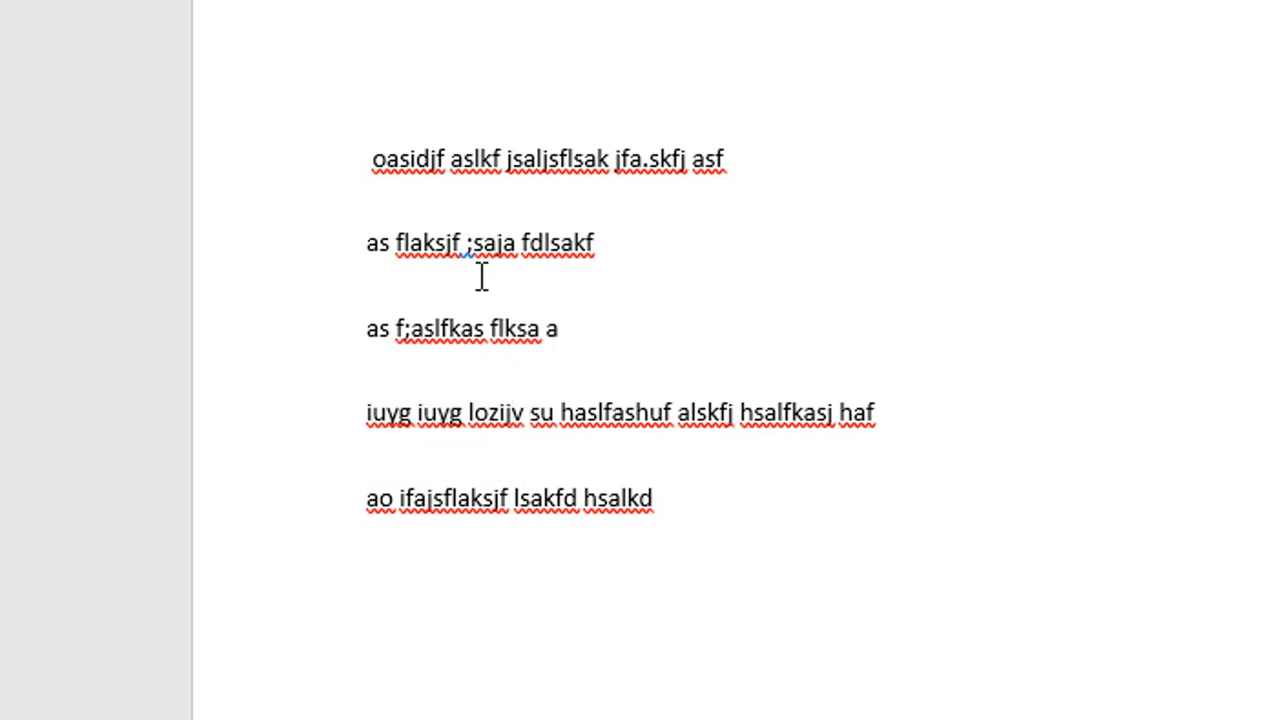
key(shift+Left)
key(shift+Left)
key(shift+Left)
key(shift+Left)
key(shift+Left)
key(shift+Left)
key(shift+Left)
key(shift+Left)
key(shift+Left)
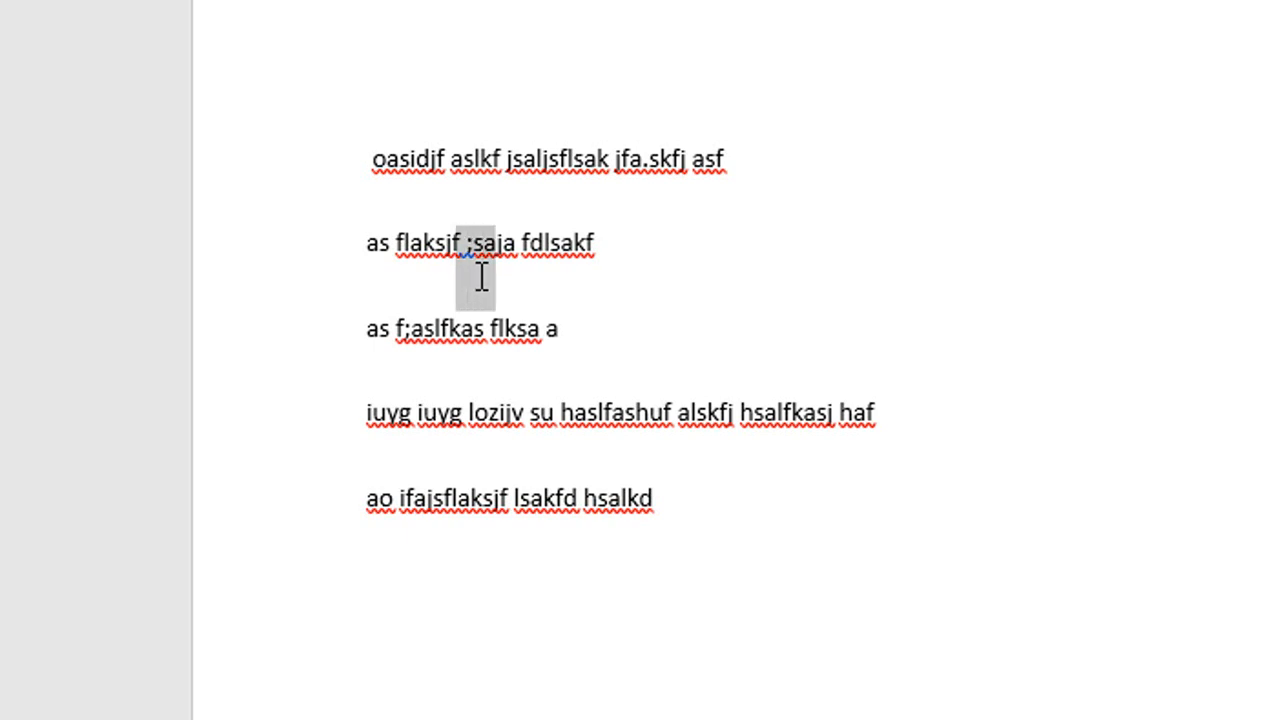
key(shift+Left)
key(shift+Left)
key(shift+Left)
key(shift+Left)
key(shift+Left)
key(shift+Left)
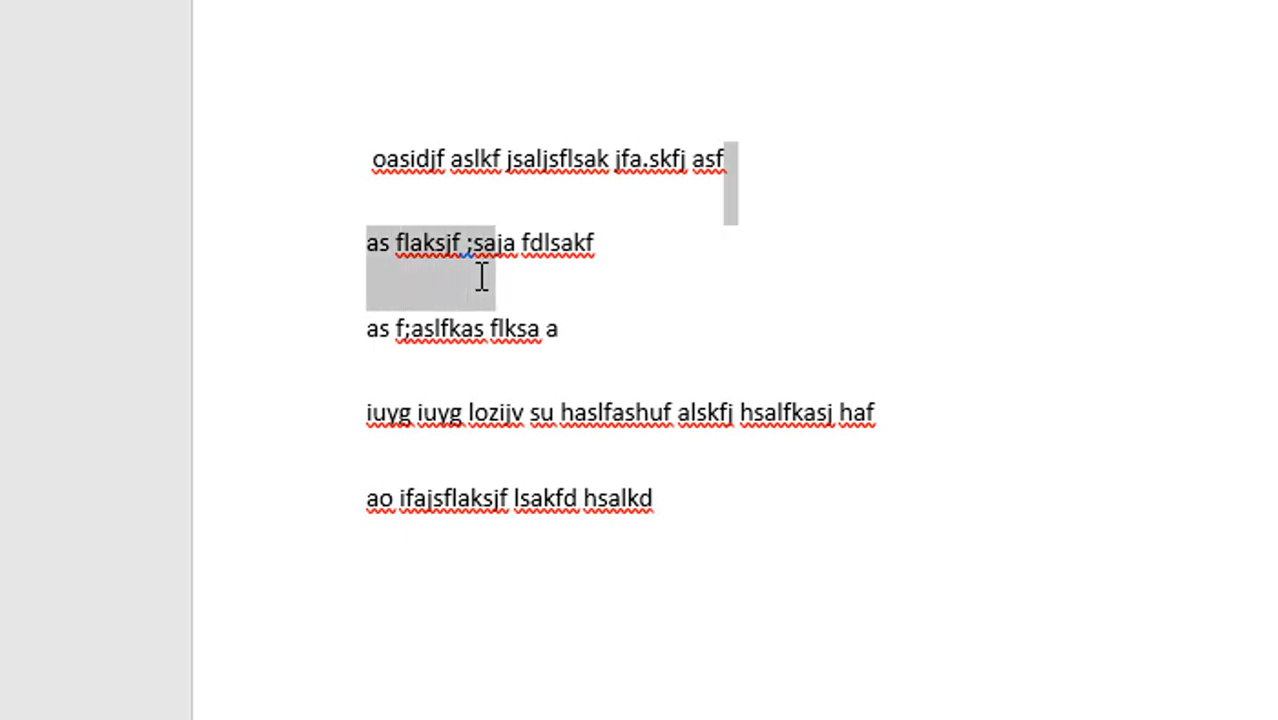
Select all the text in the document and clear the selection.
click(640, 314)
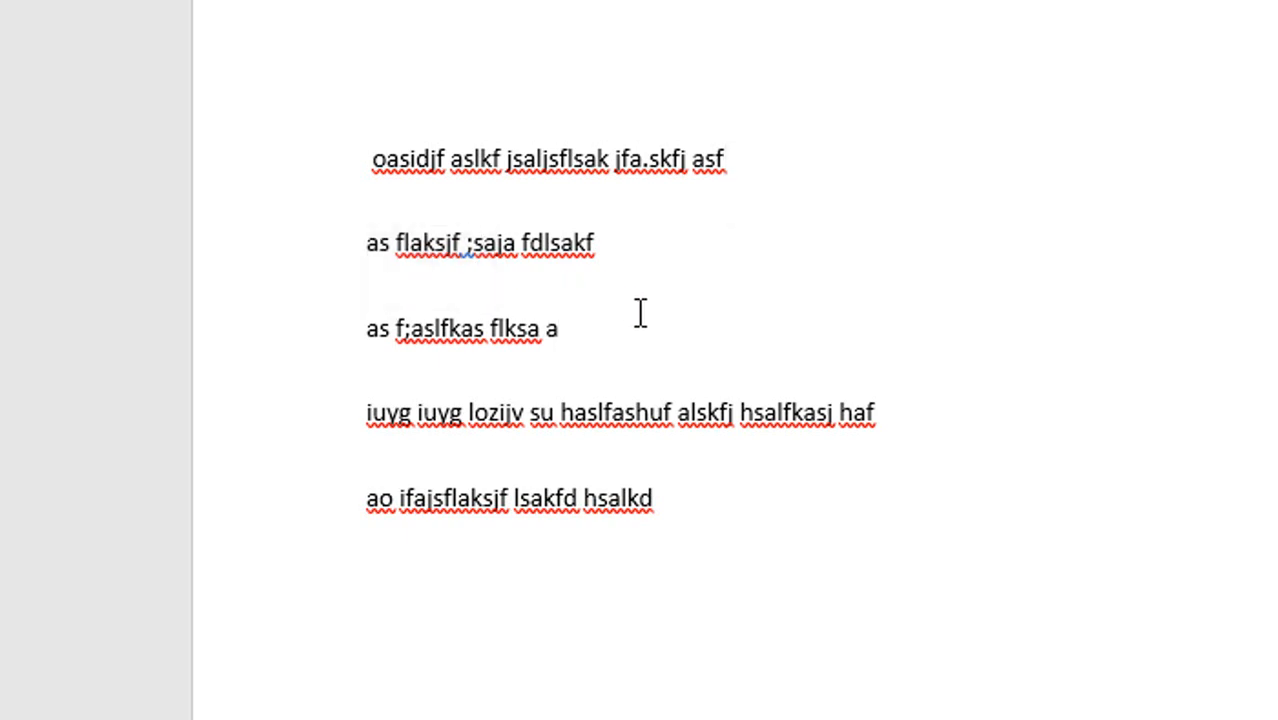
key(ctrl+a)
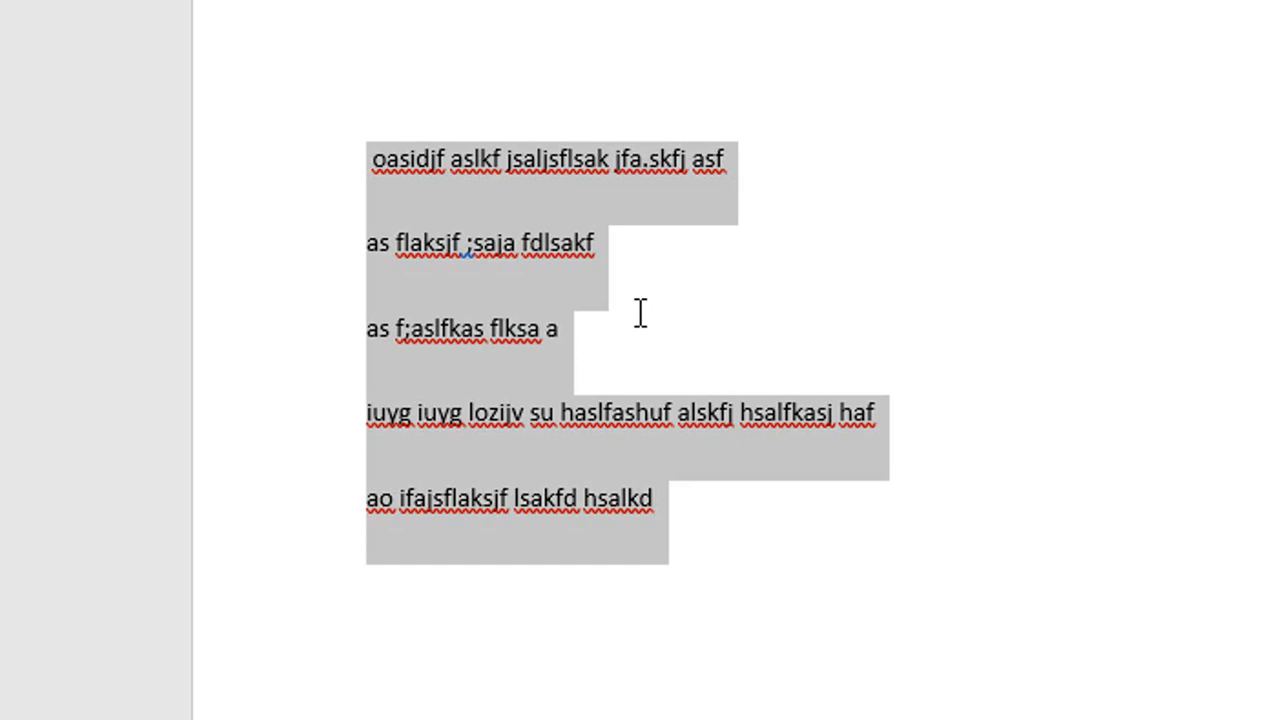
click(708, 311)
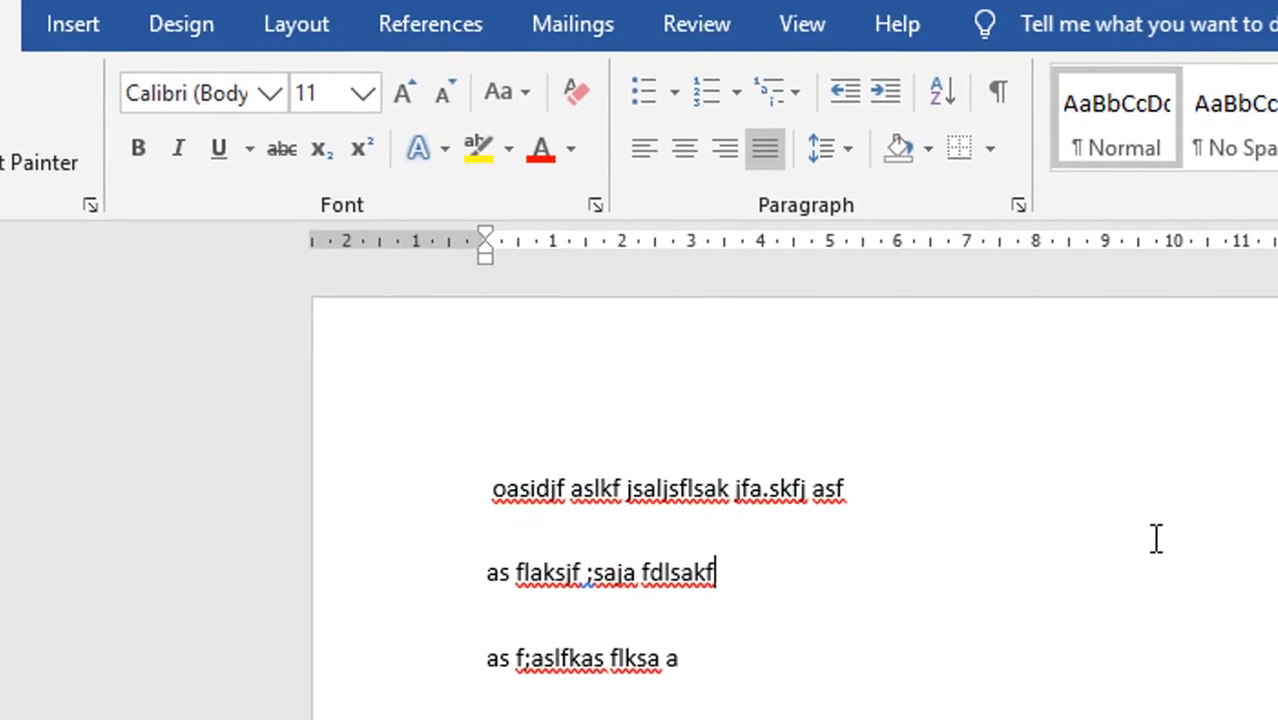
Select the first line from its end back to "aslkf", reselect the entire line, and clear the selection.
click(894, 484)
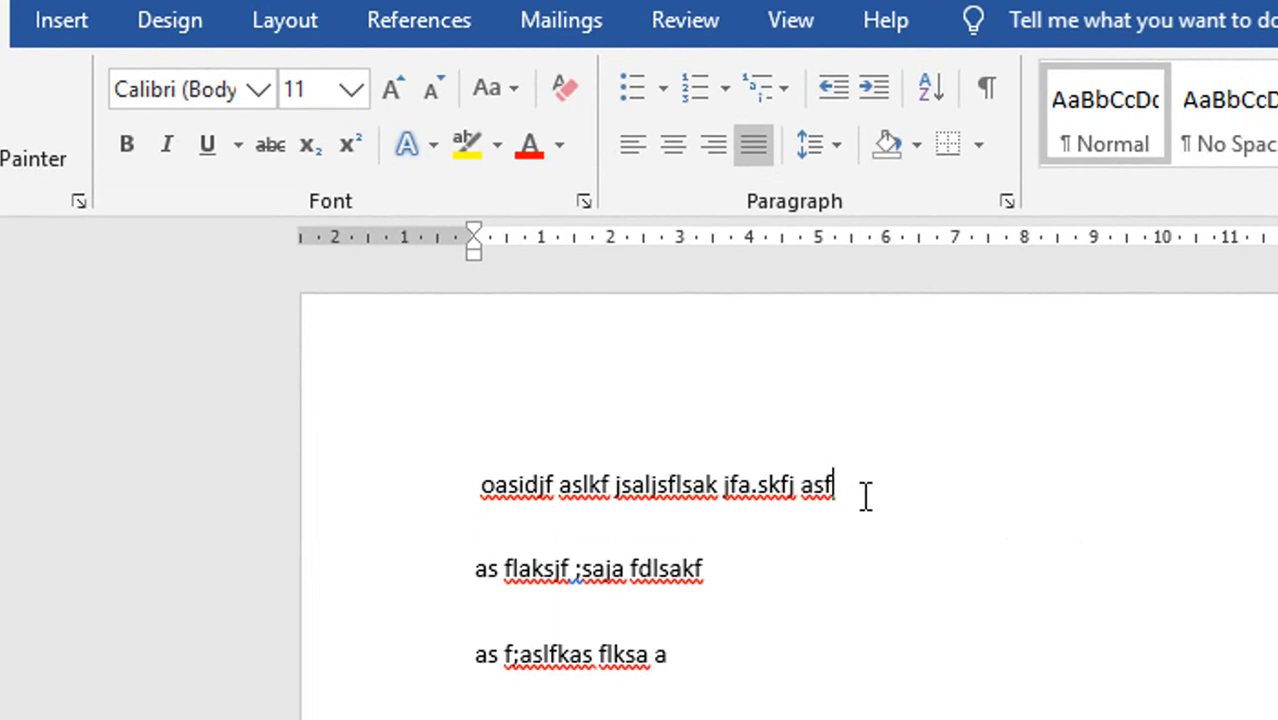
drag(850, 499, 579, 508)
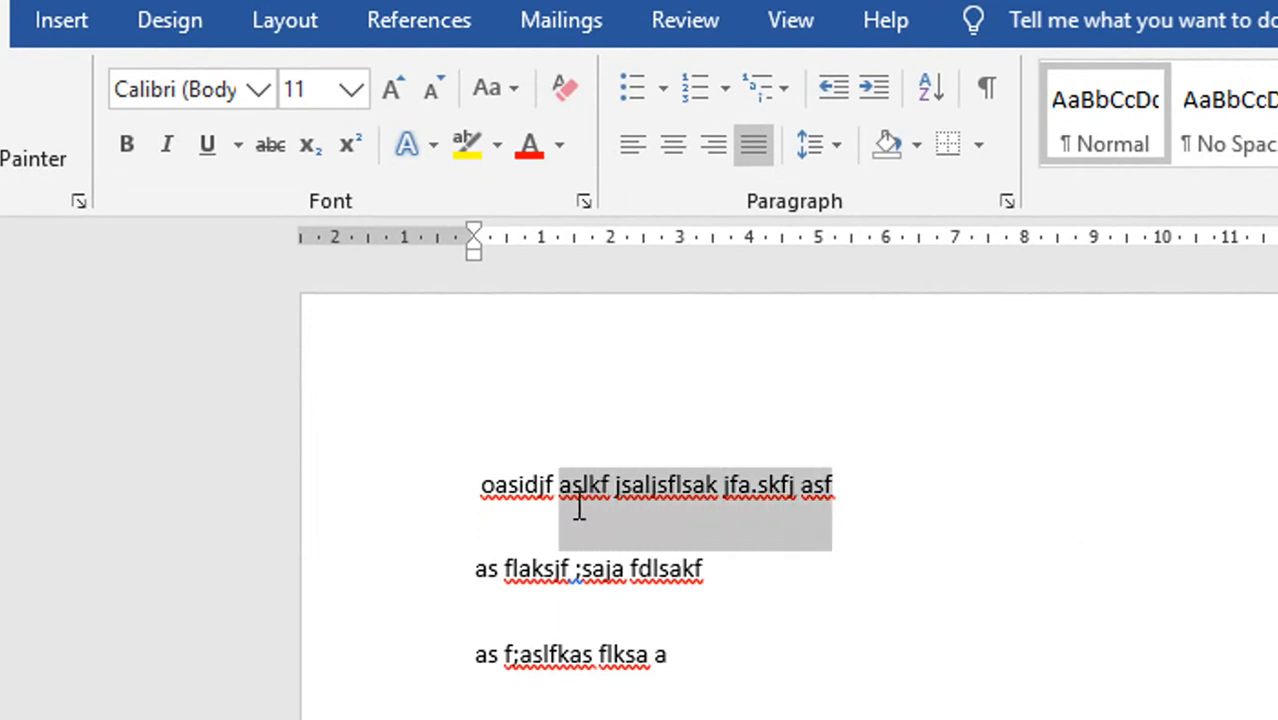
click(1016, 639)
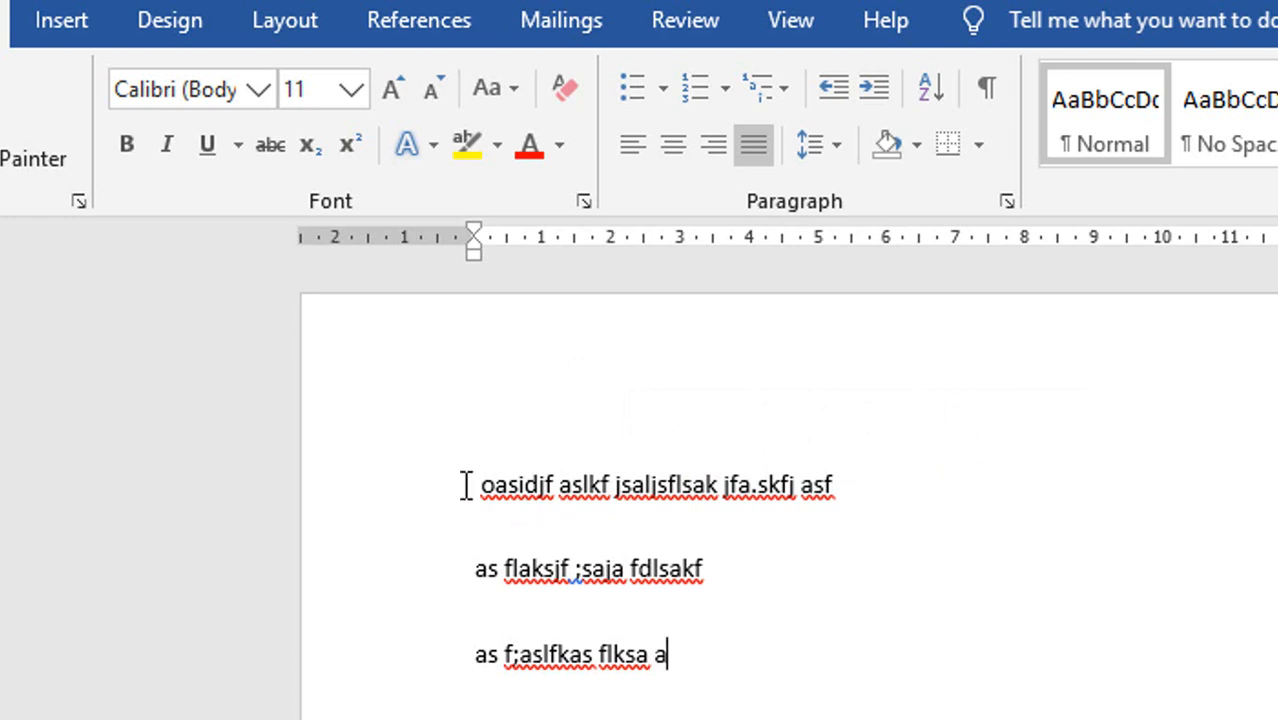
drag(465, 484, 878, 485)
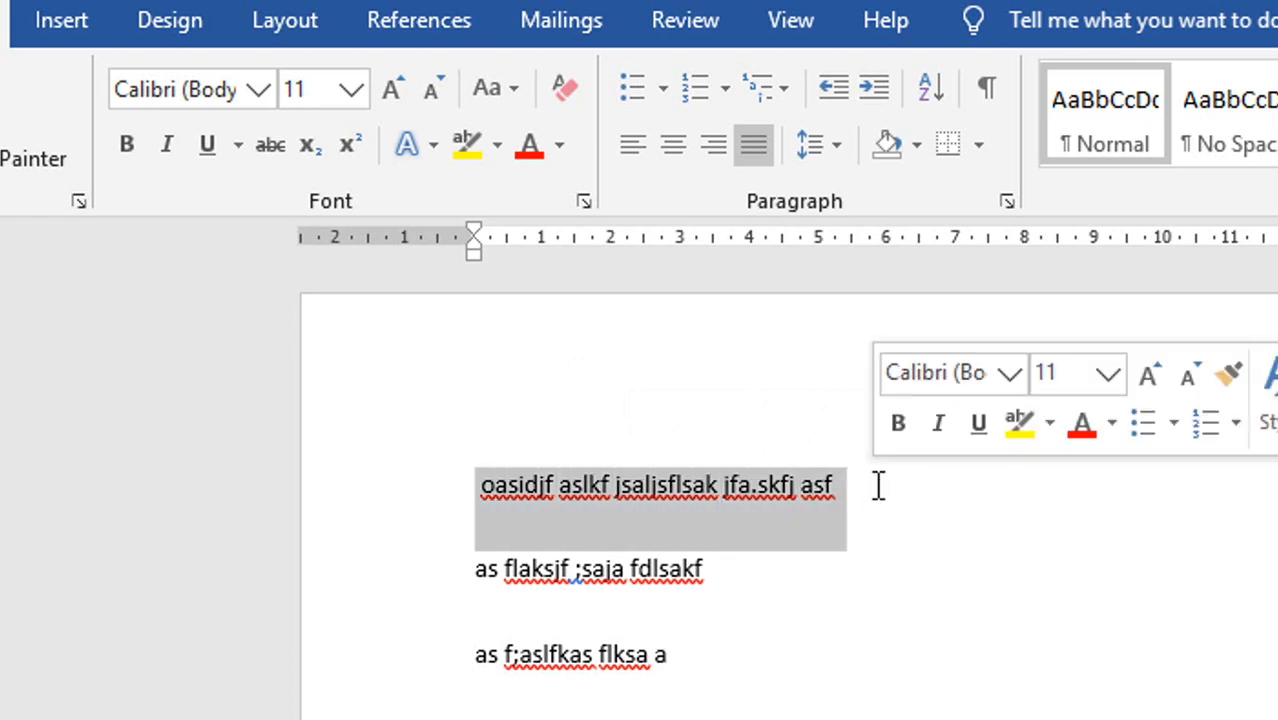
click(882, 518)
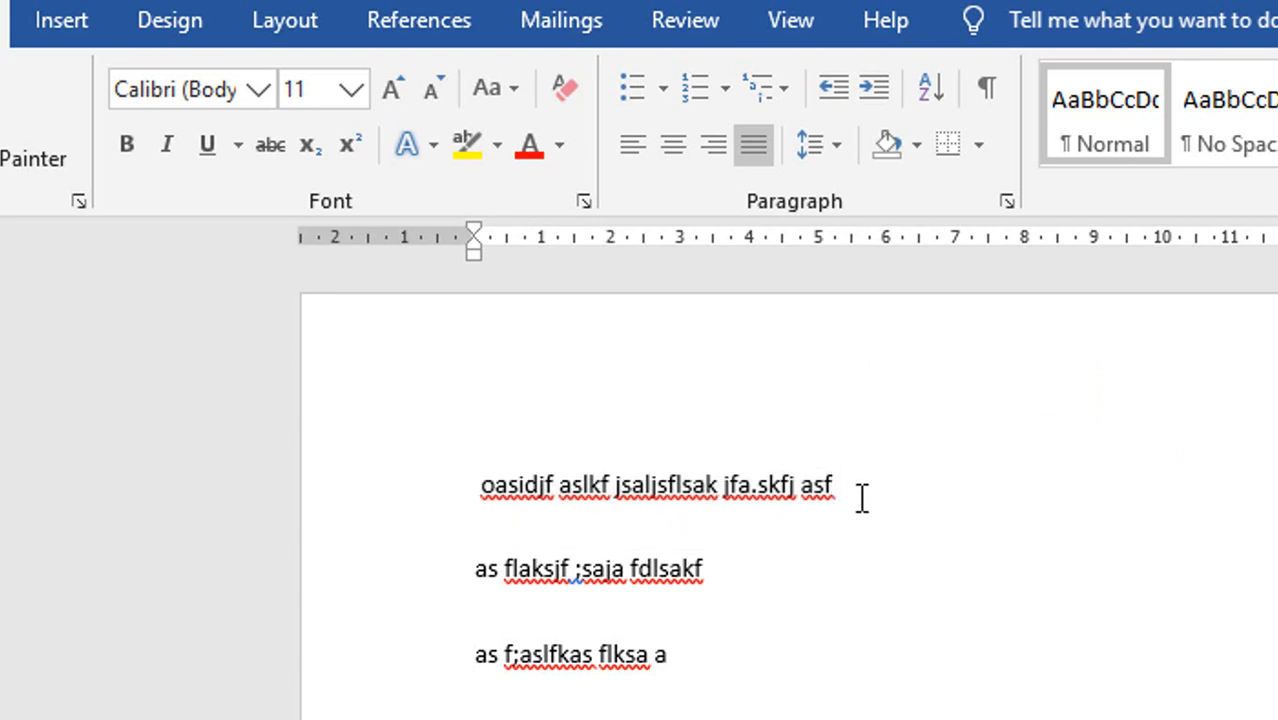
Change the font of the first line's text to Arial Black and deselect it.
drag(862, 498, 508, 503)
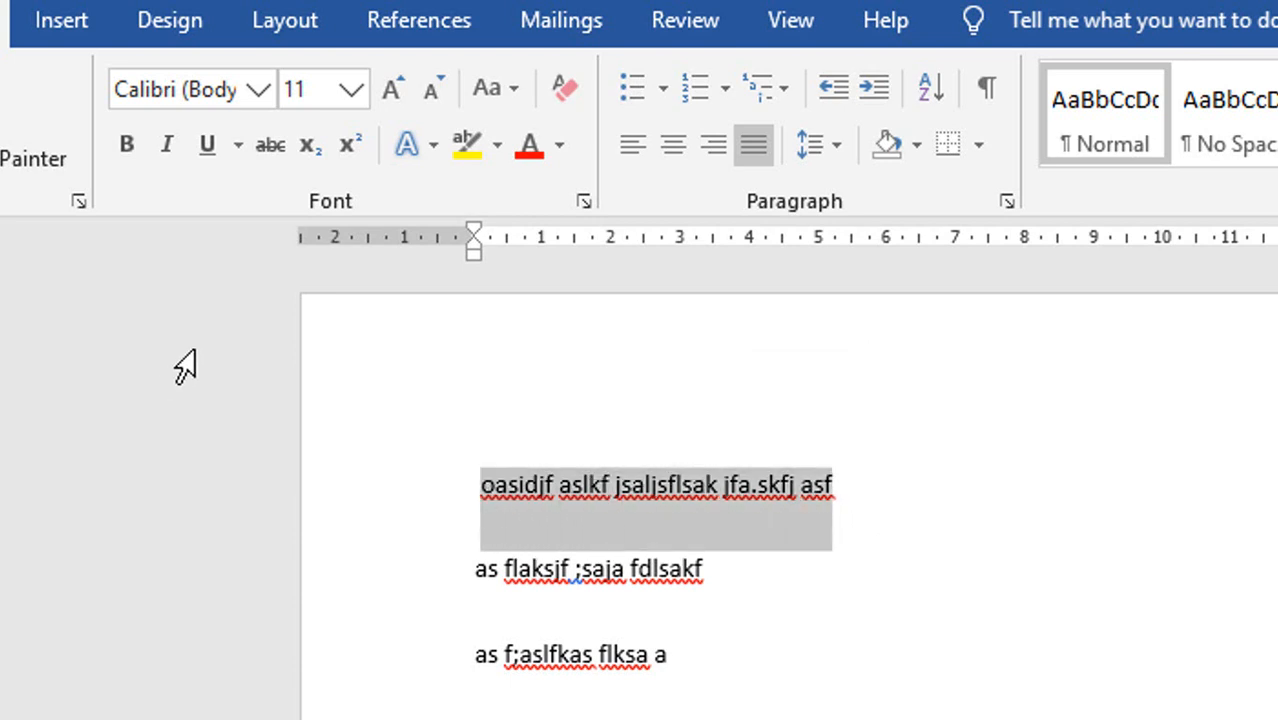
click(251, 91)
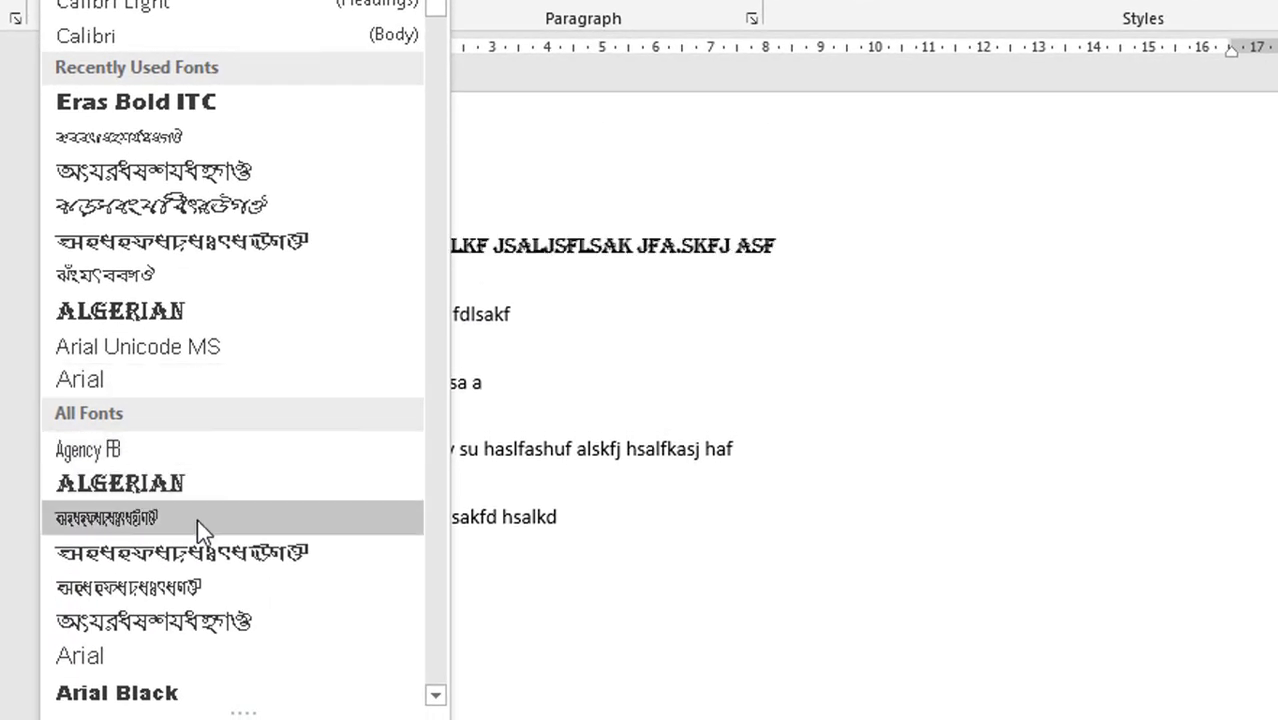
click(193, 700)
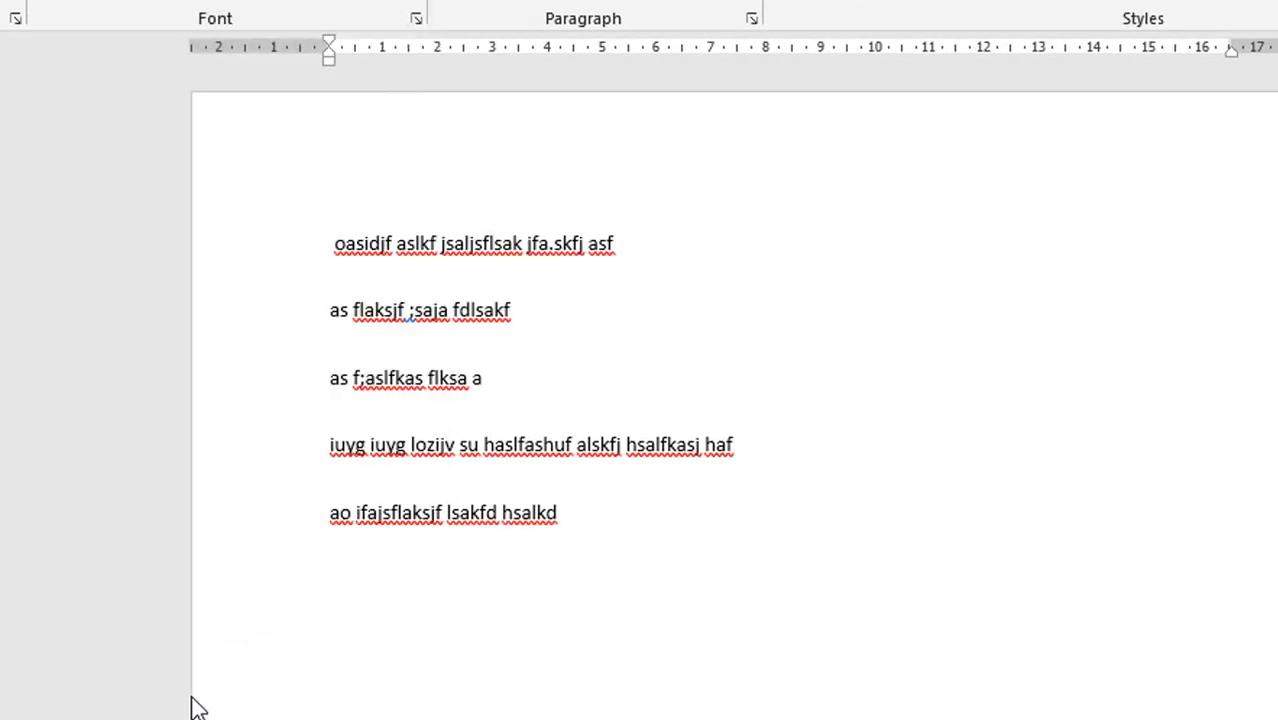
click(1177, 454)
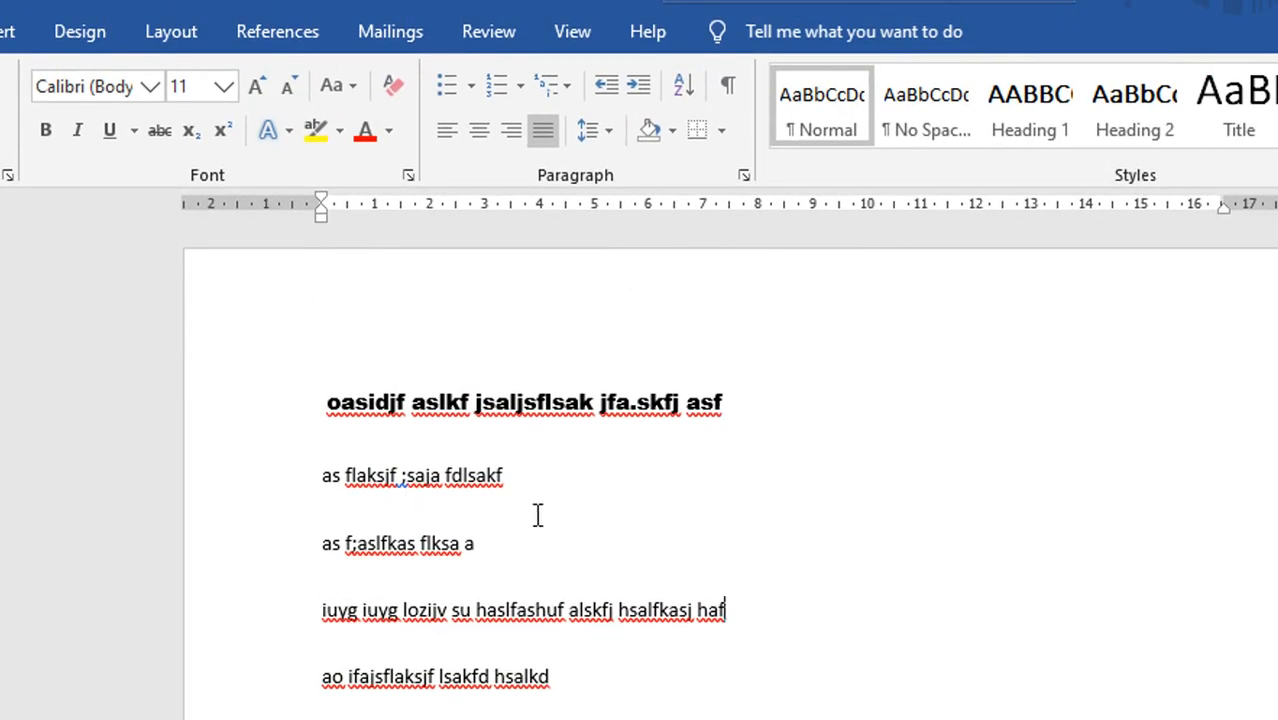
click(775, 404)
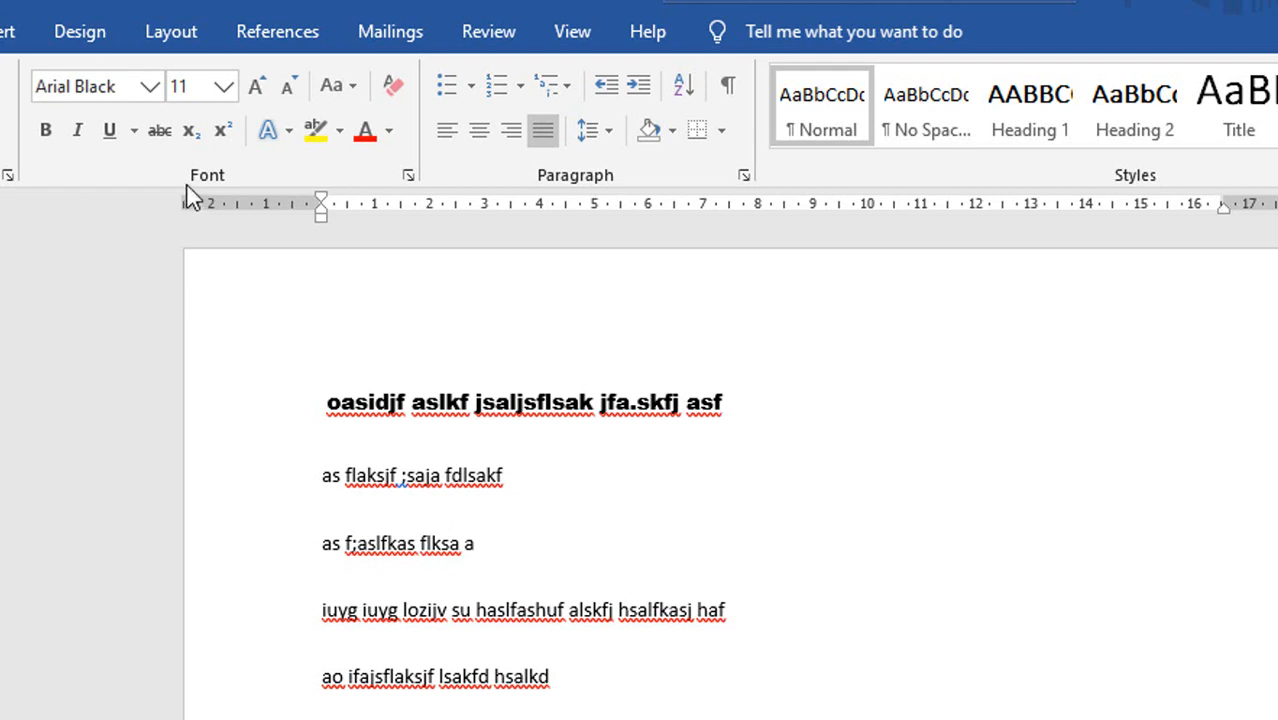
click(150, 86)
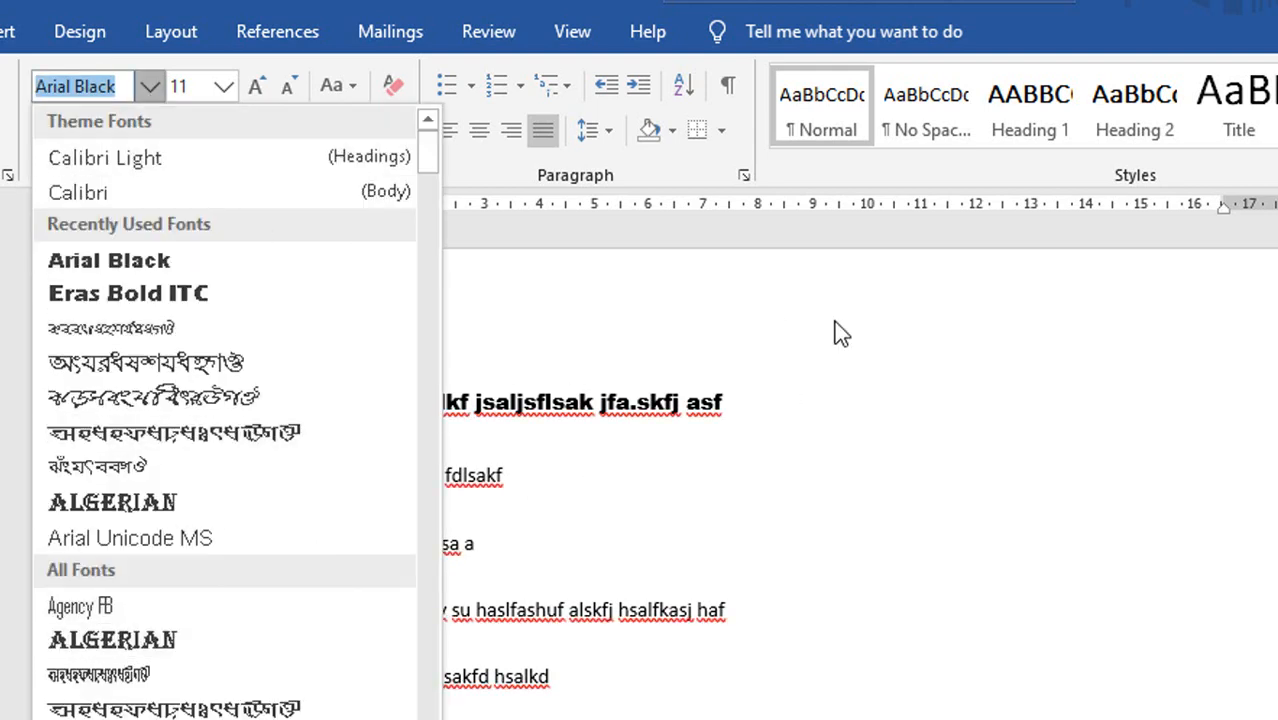
click(845, 525)
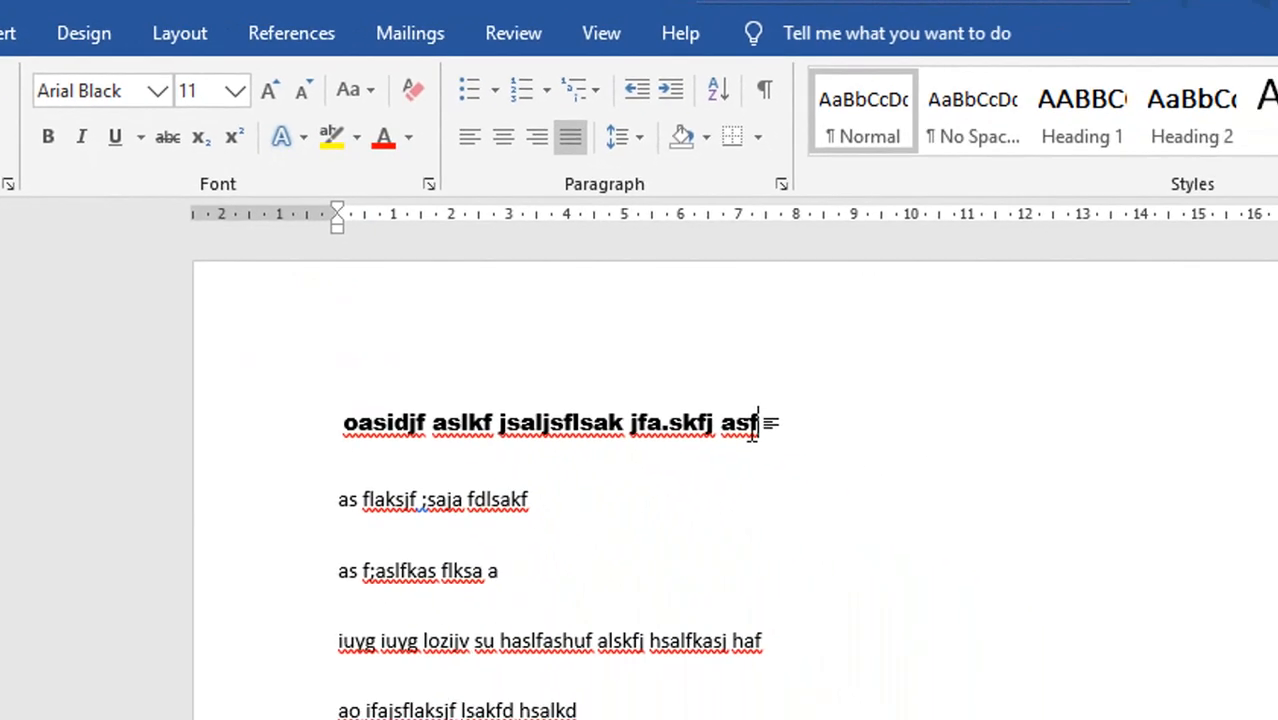
Select the whole first line and preview font size 20 on it without applying it.
drag(1265, 704, 1155, 719)
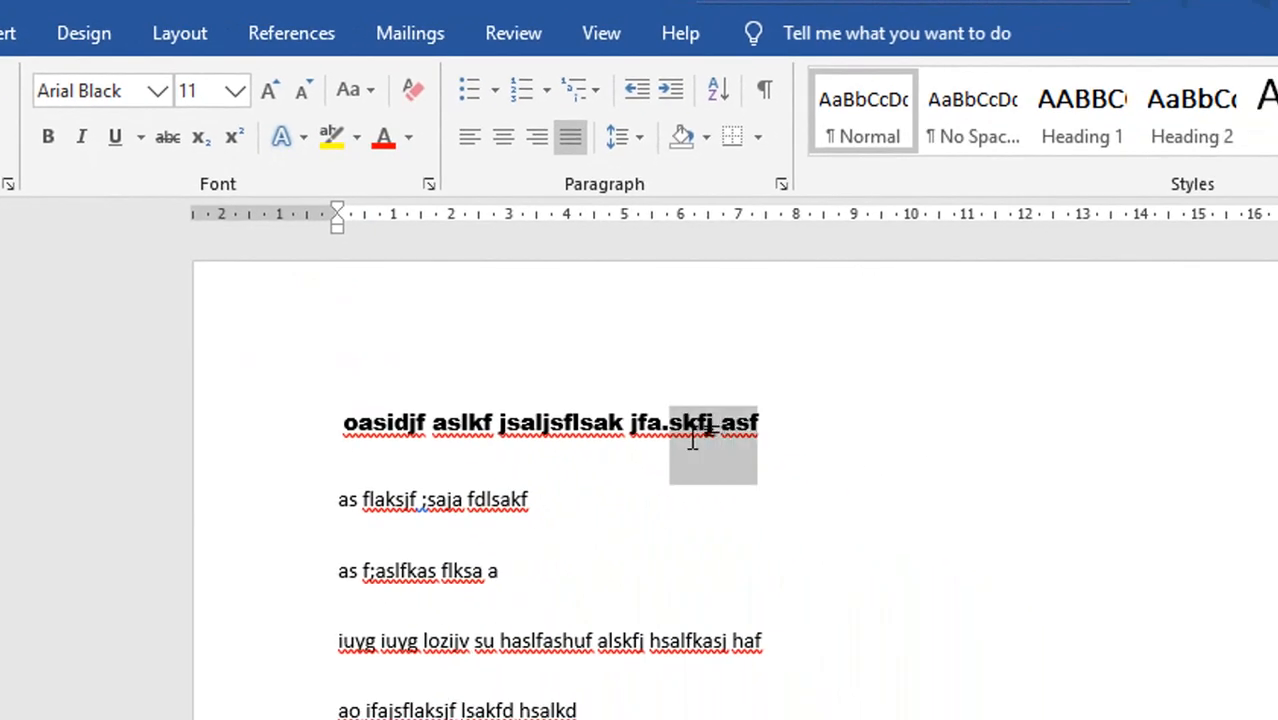
drag(692, 440, 343, 440)
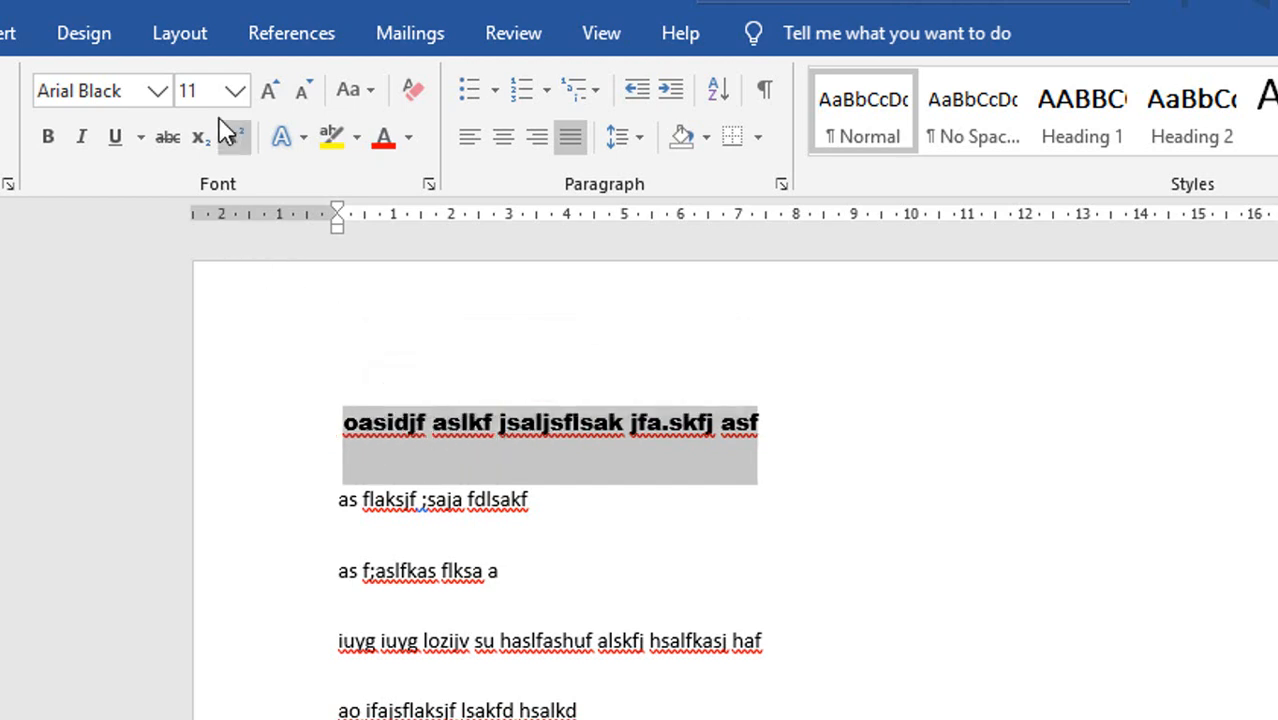
click(235, 92)
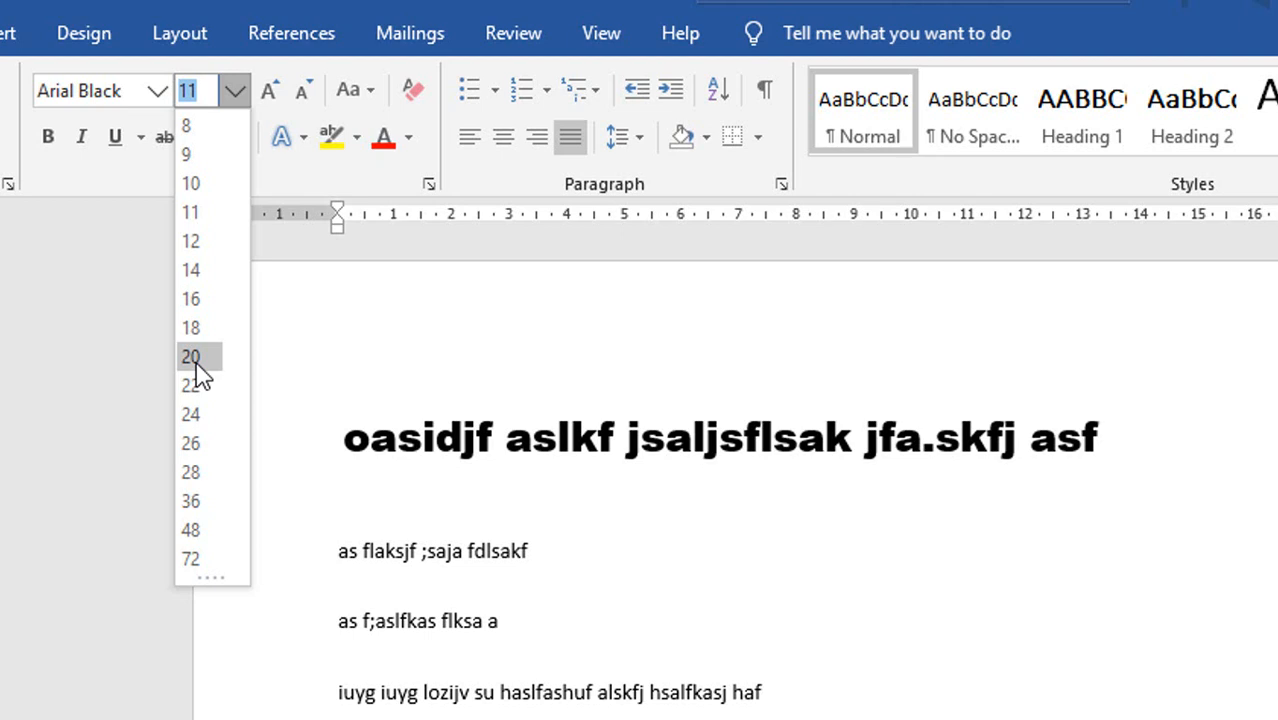
click(493, 286)
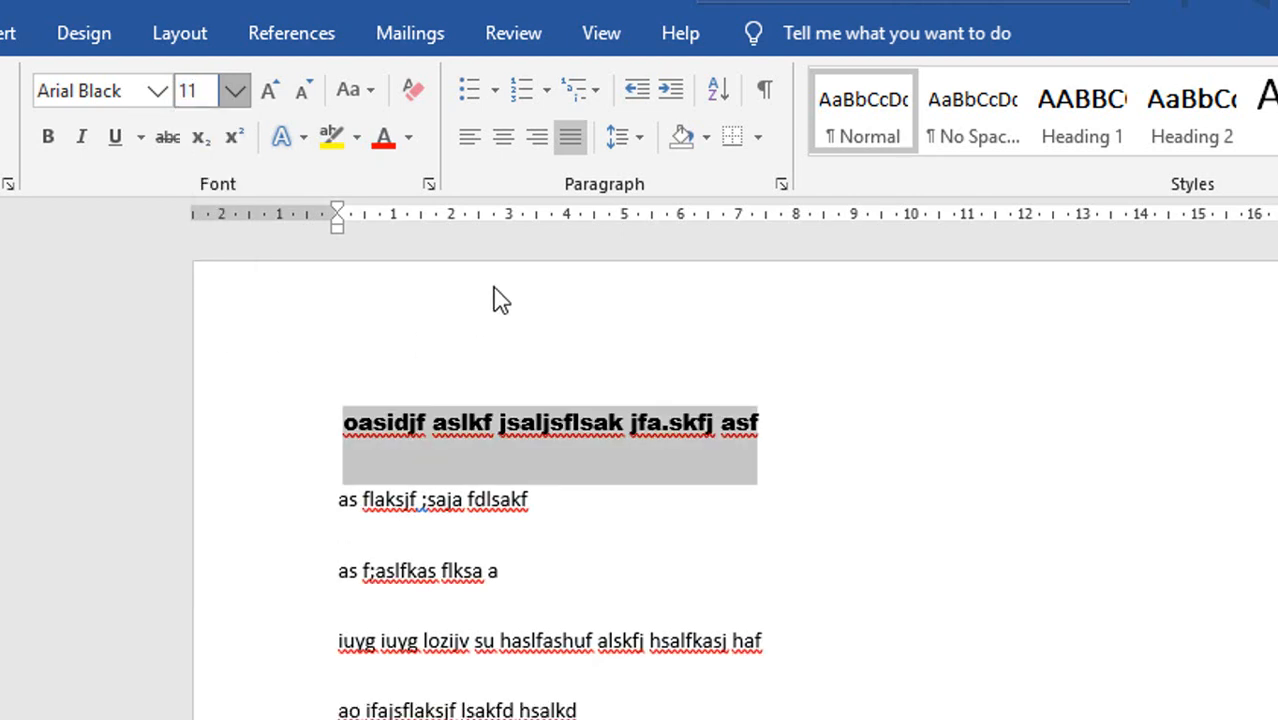
Enlarge the first line's text stepwise up to font size 48.
click(276, 91)
click(276, 91)
click(276, 91)
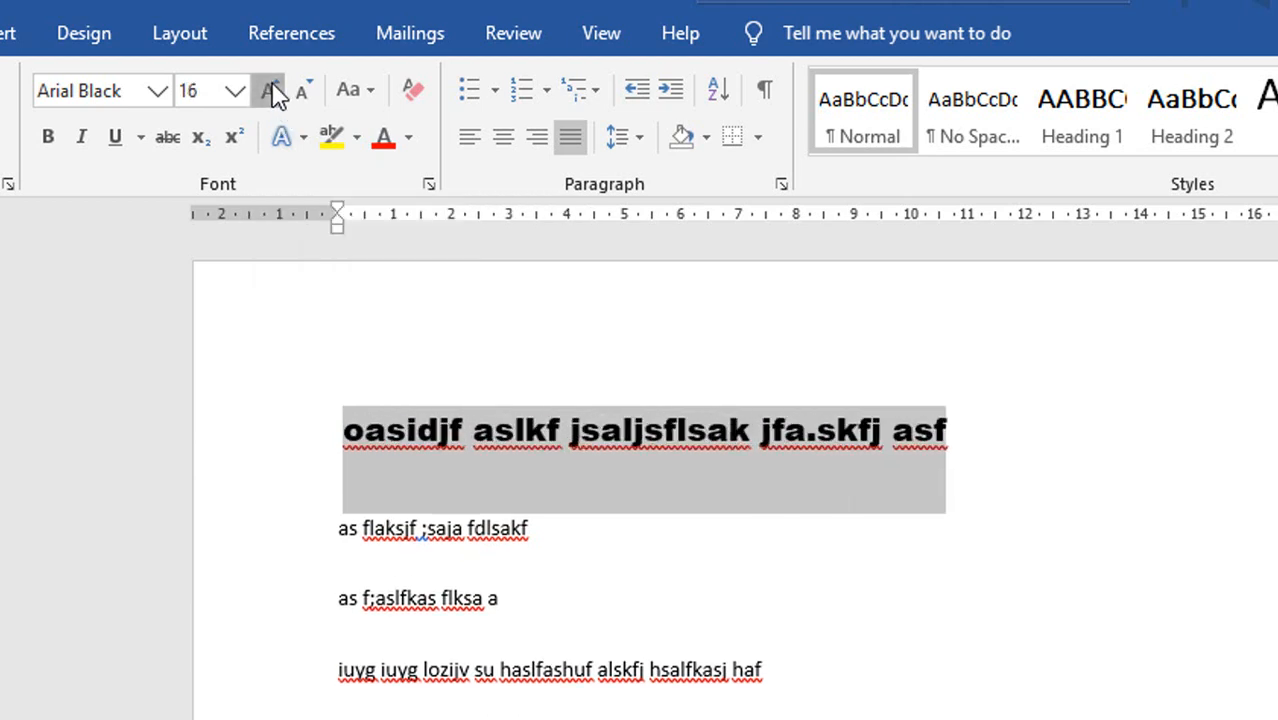
click(276, 91)
click(276, 91)
click(276, 91)
click(274, 91)
click(274, 91)
click(274, 91)
click(274, 91)
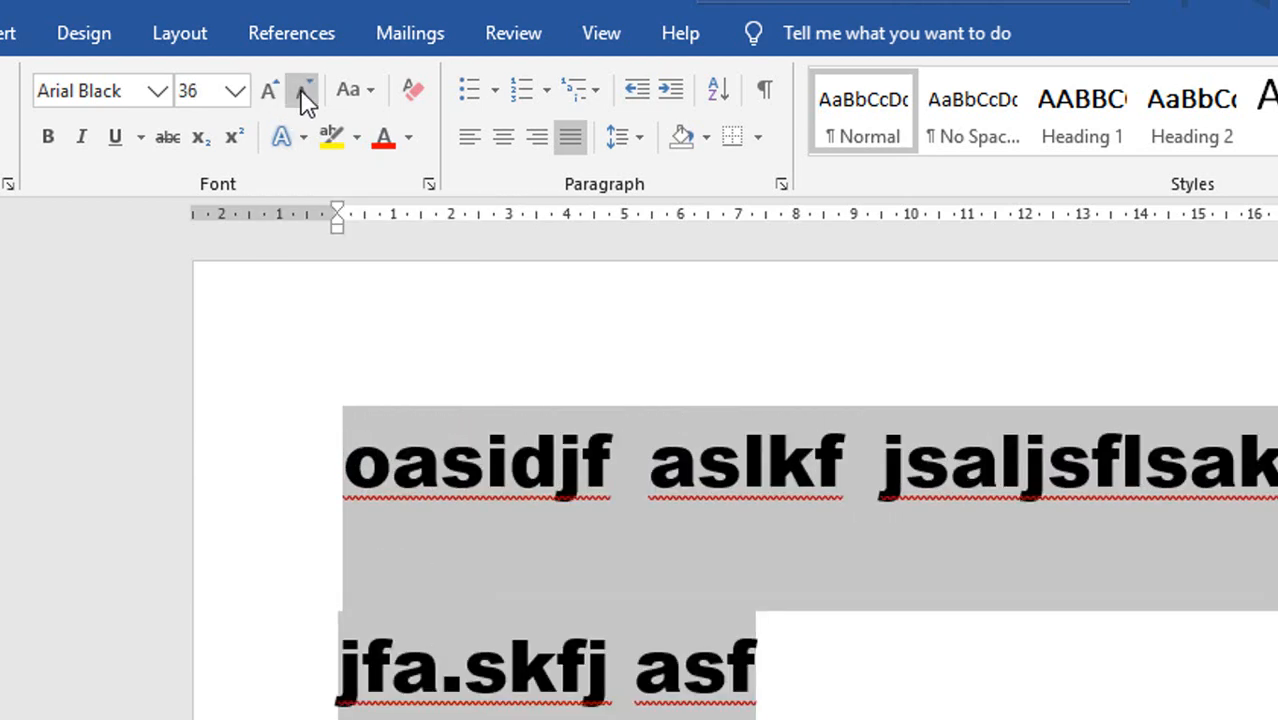
click(303, 92)
click(303, 92)
click(303, 92)
click(268, 91)
click(268, 91)
click(268, 91)
click(268, 91)
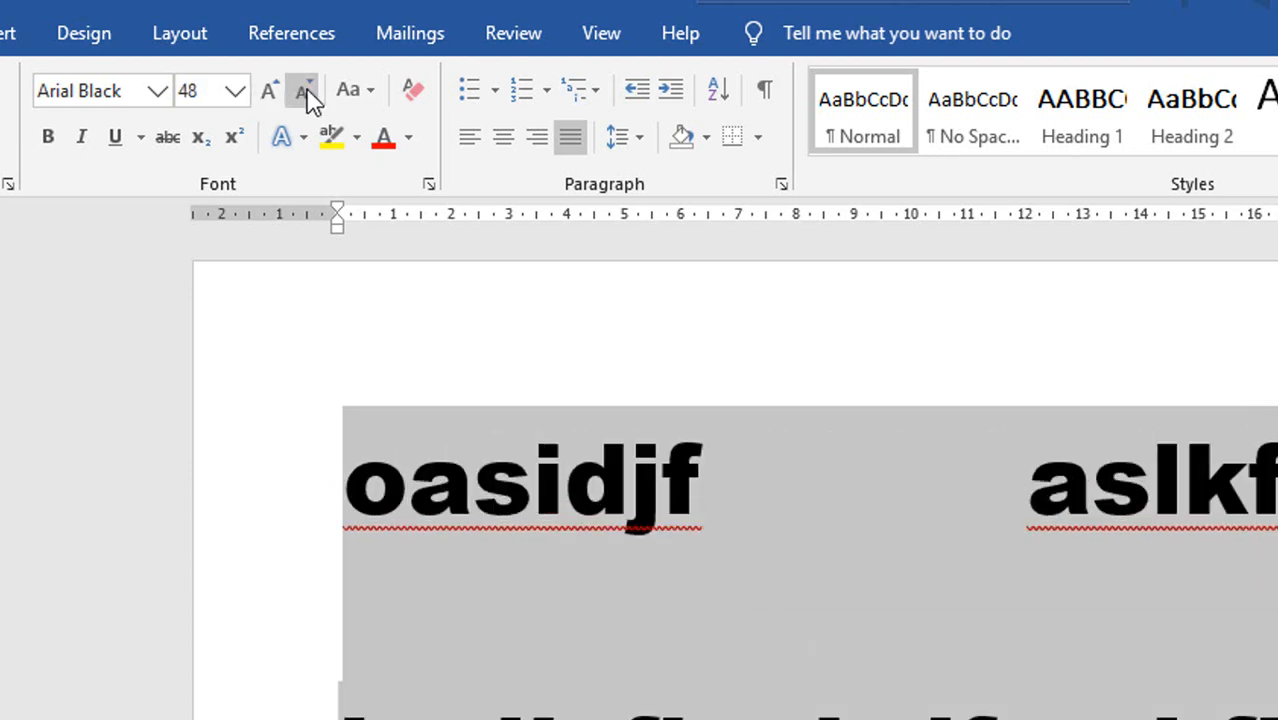
Shrink the first line's text stepwise down to font size 14.
click(305, 92)
click(305, 92)
click(305, 92)
click(305, 92)
click(305, 92)
click(306, 93)
click(306, 93)
click(306, 93)
click(306, 93)
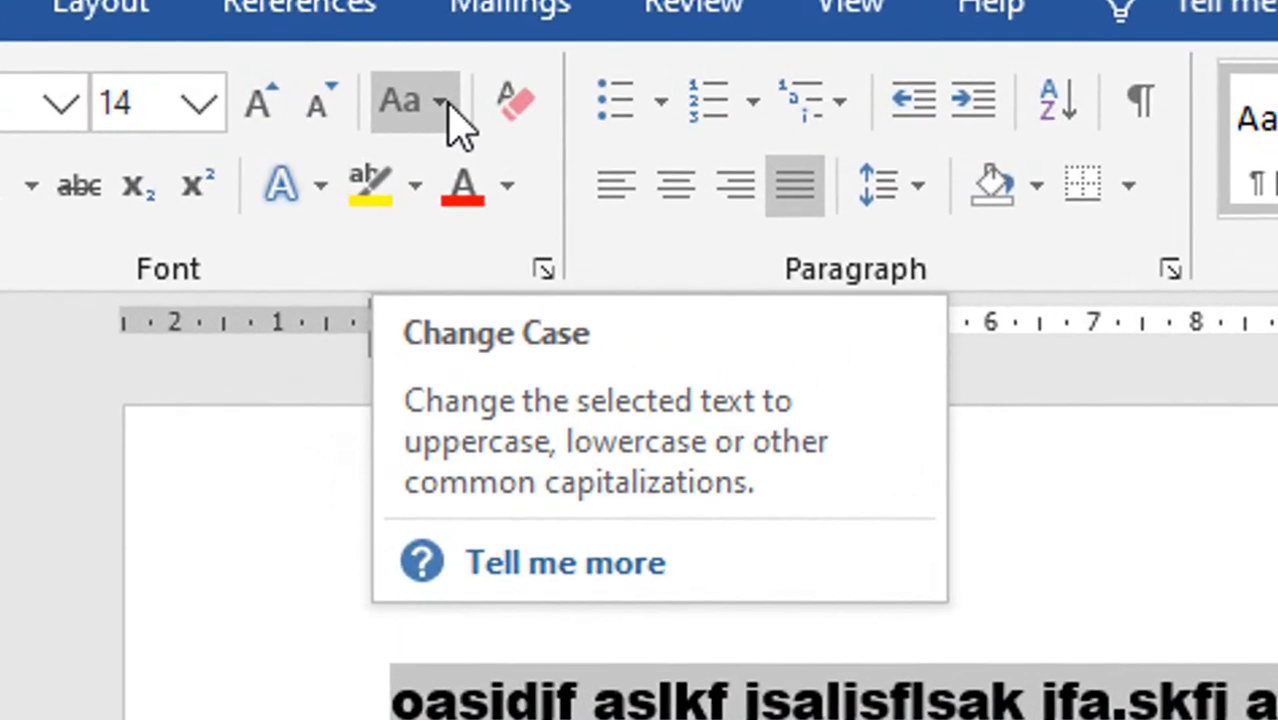
Change the first line's case to UPPERCASE and deselect it.
click(440, 102)
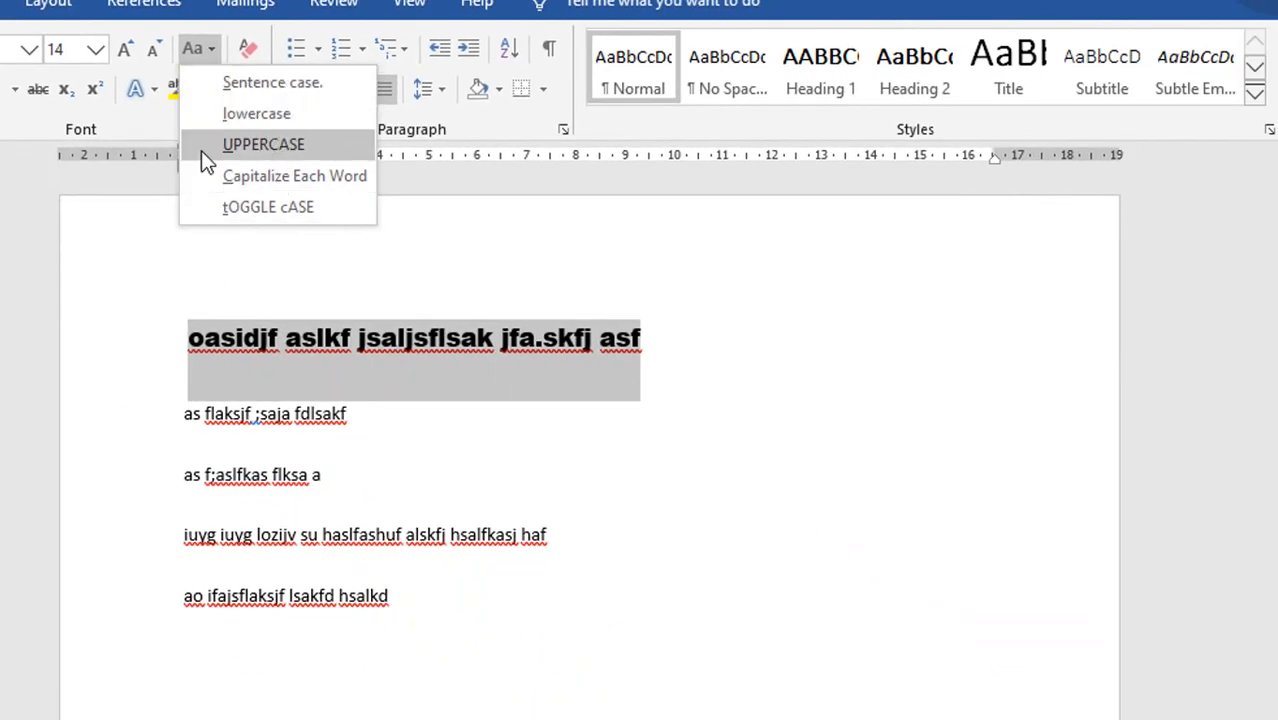
click(287, 150)
click(840, 469)
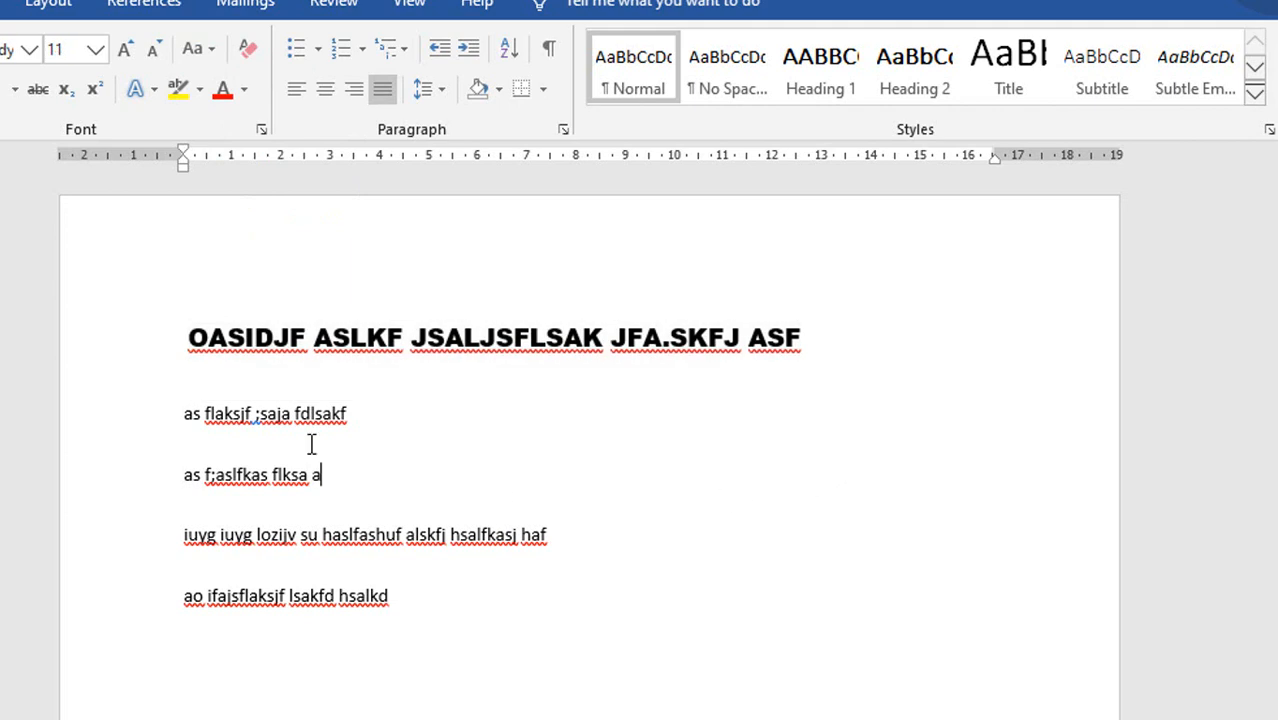
Reselect the first line, change it to Sentence case, and clear all of its formatting.
triple_click(567, 333)
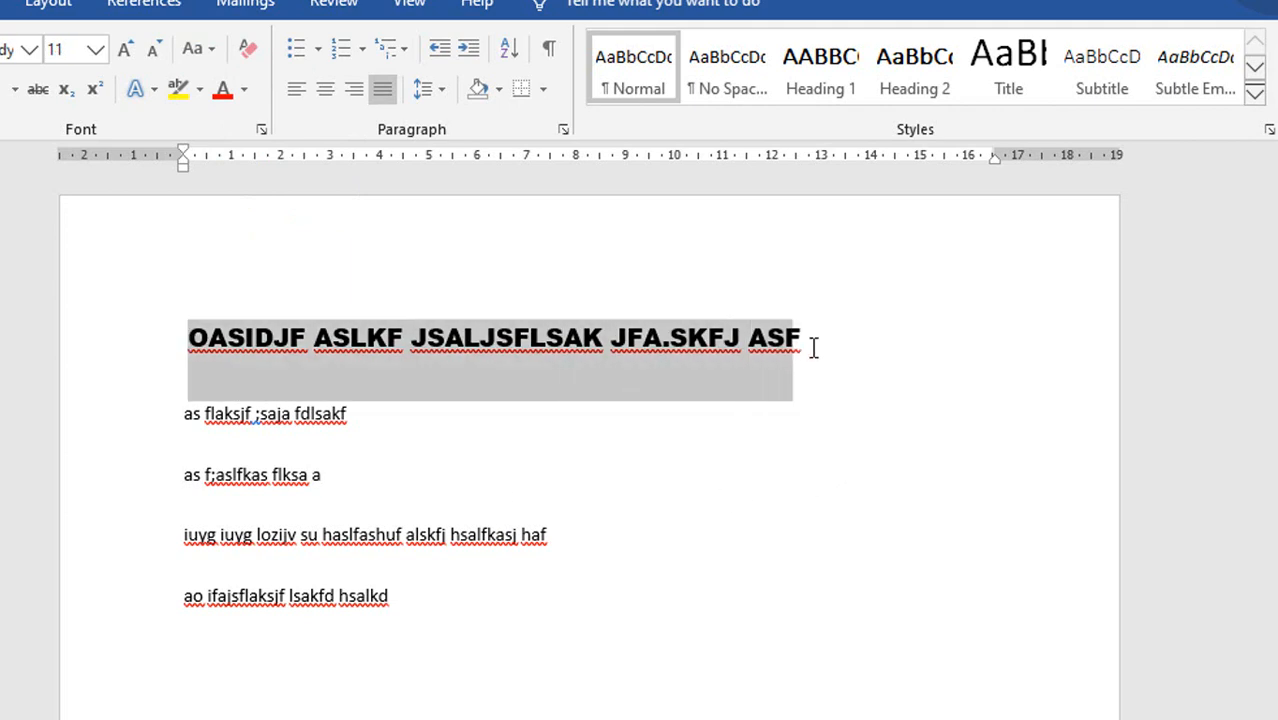
click(205, 49)
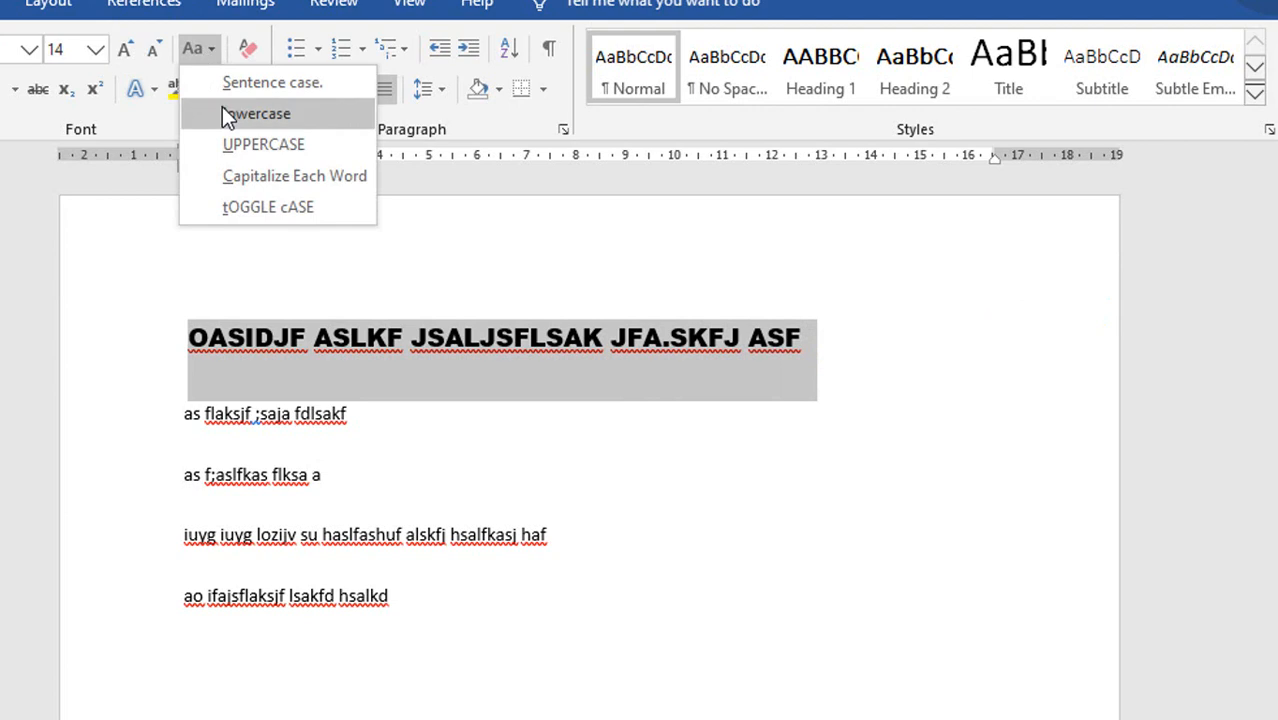
click(296, 83)
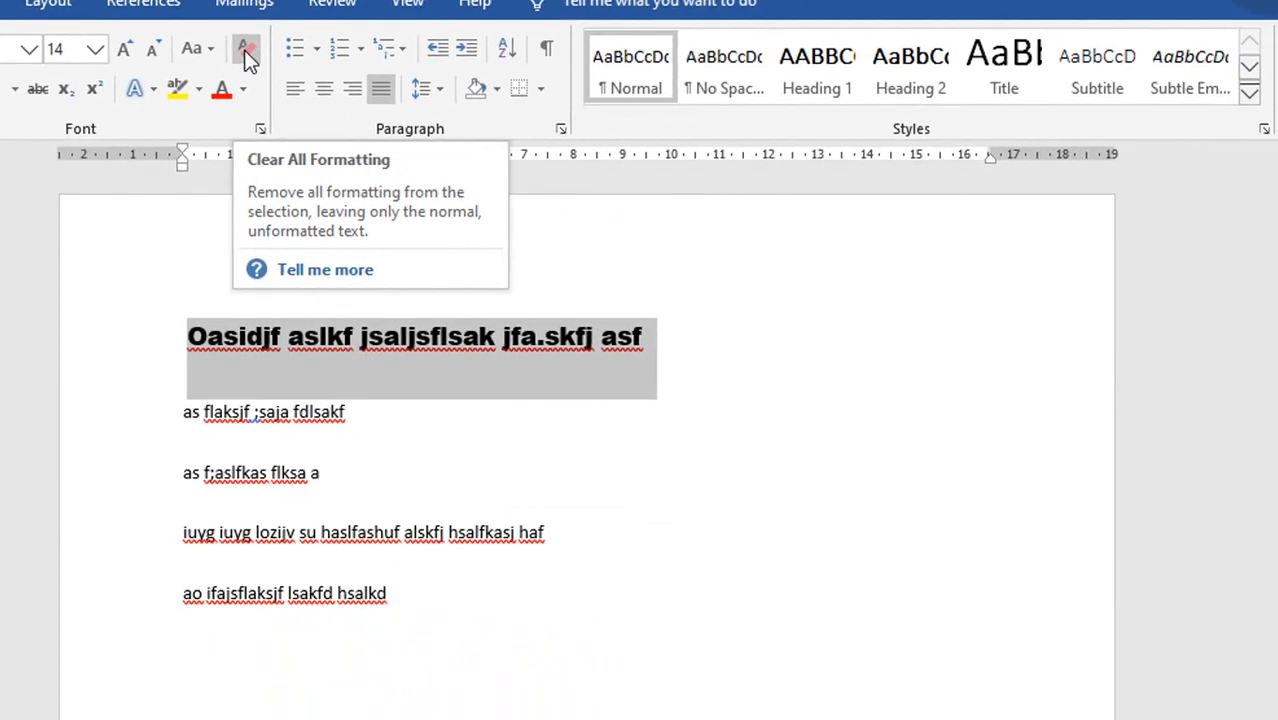
click(248, 60)
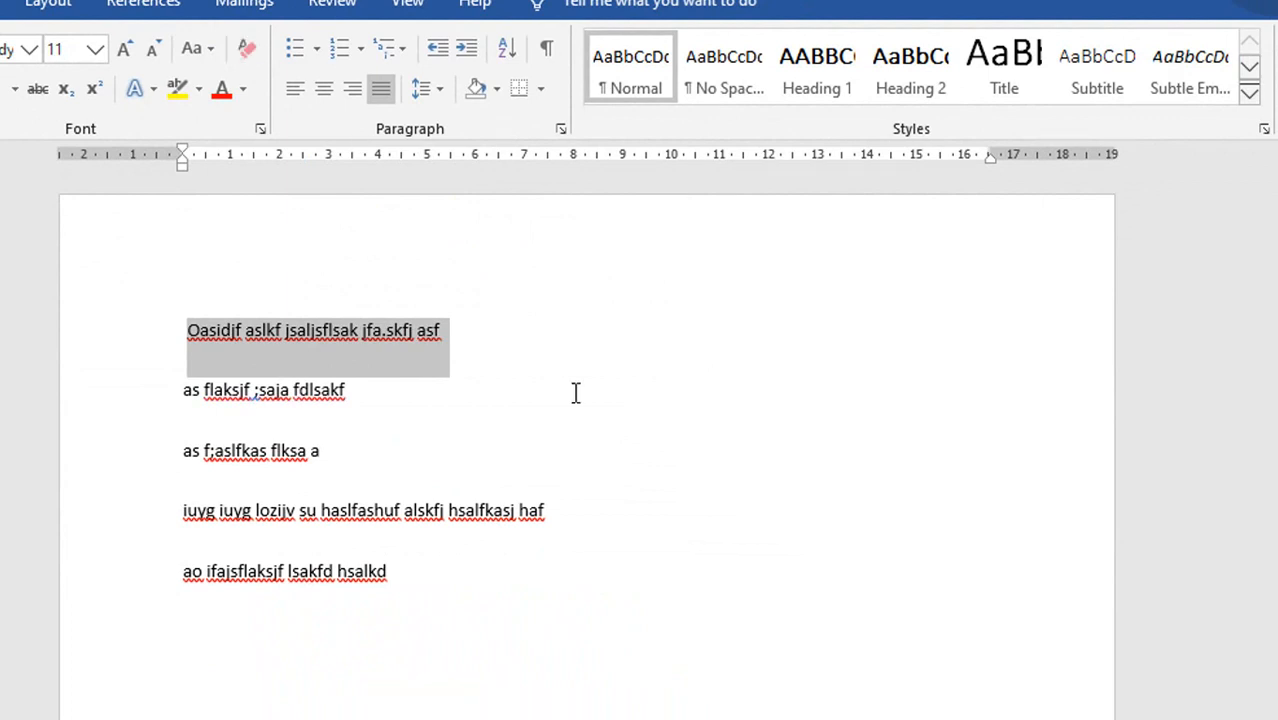
click(619, 474)
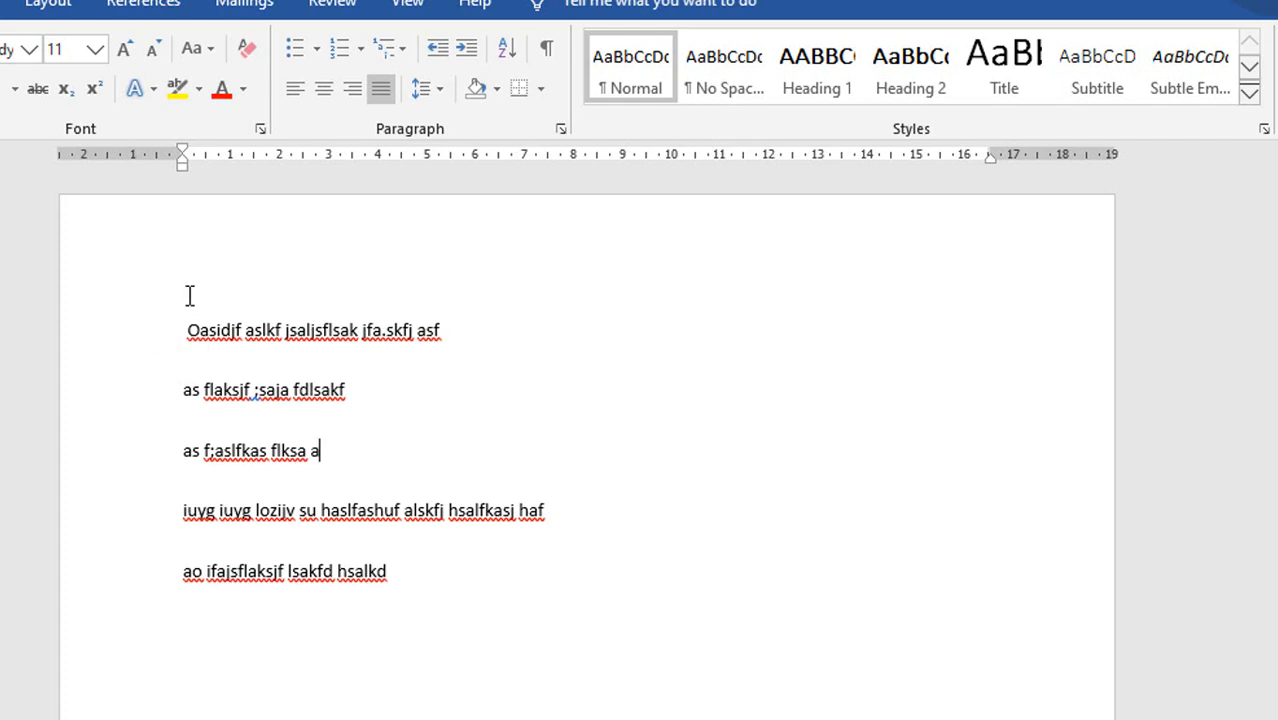
Make the first line's text bold, italic and underlined, and deselect it.
drag(188, 322, 468, 408)
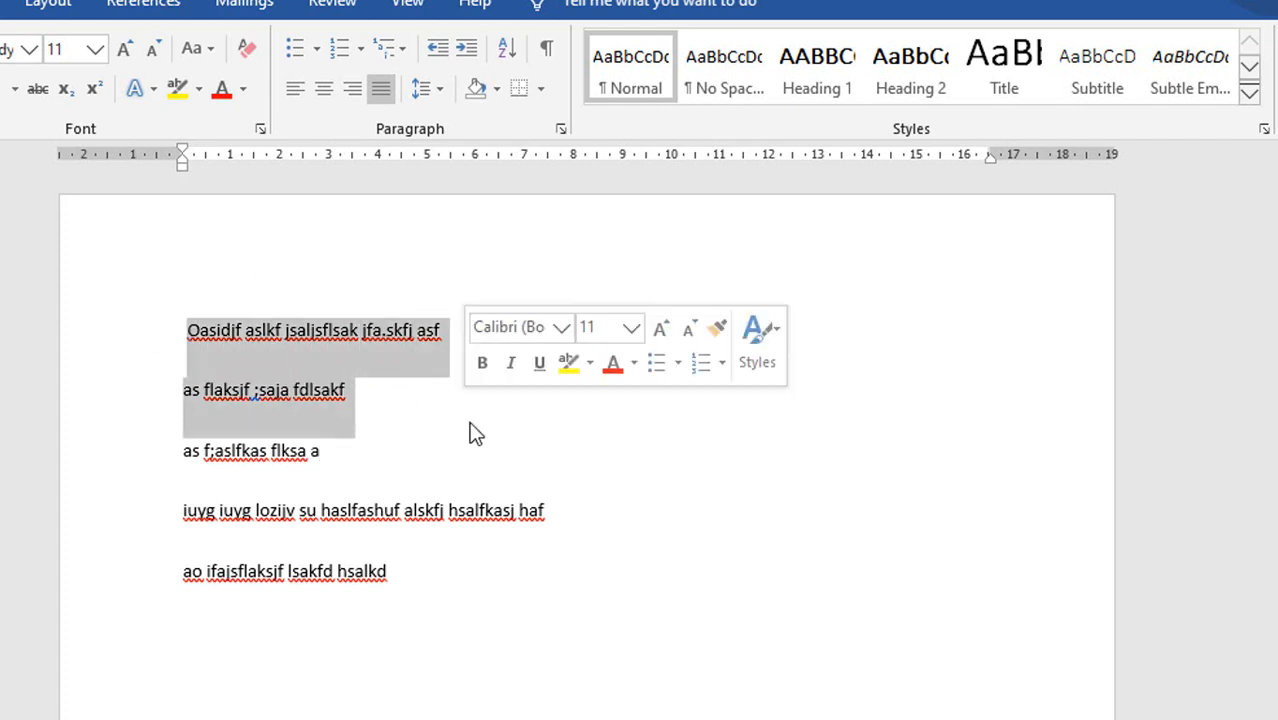
click(475, 432)
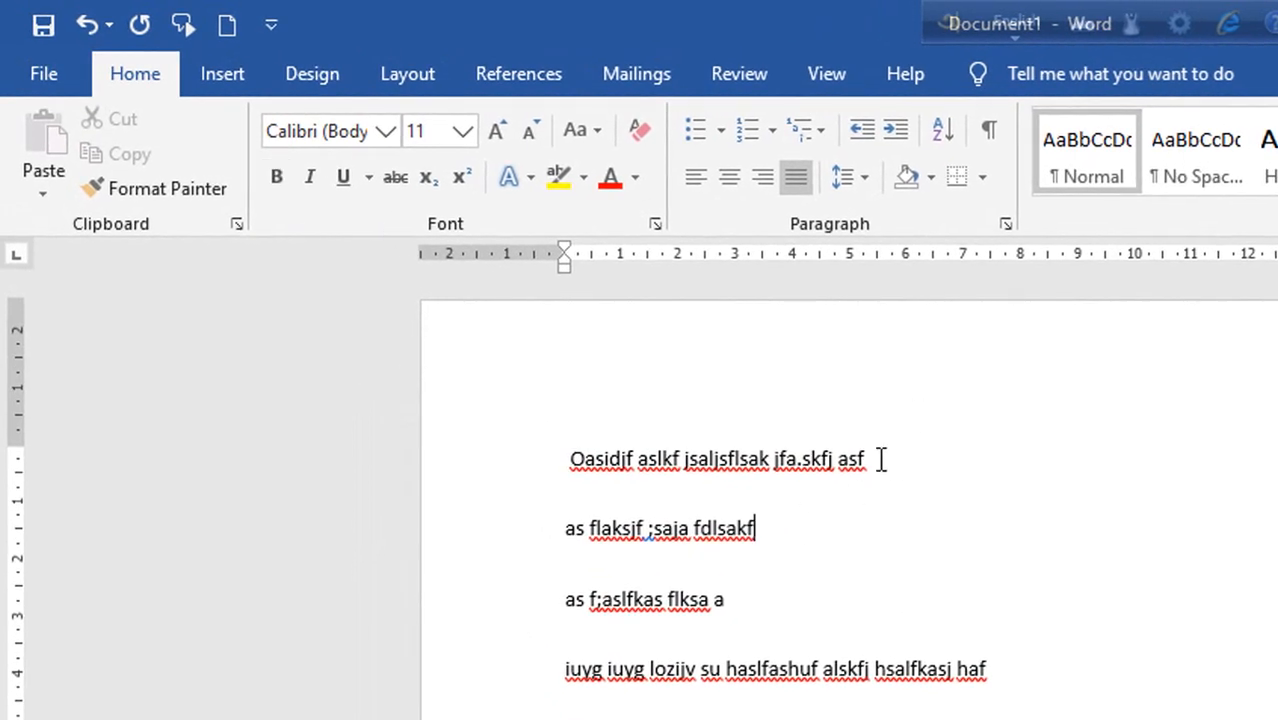
drag(881, 459, 308, 318)
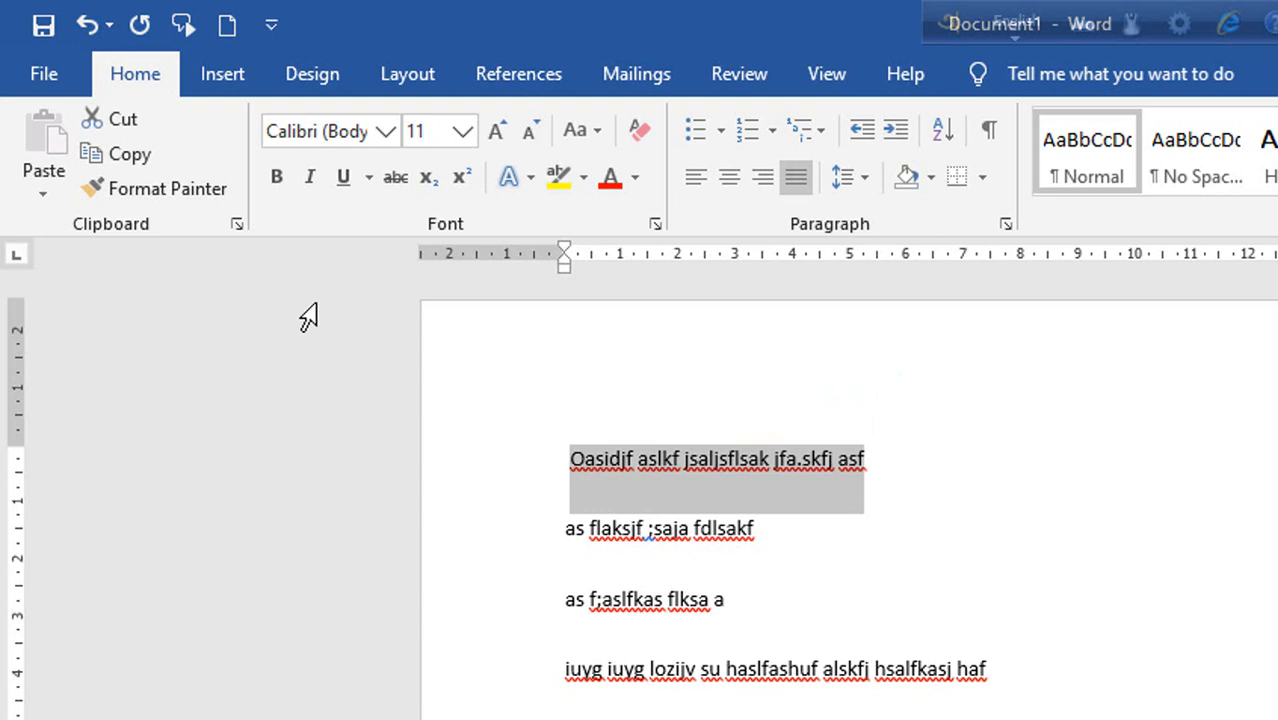
click(277, 178)
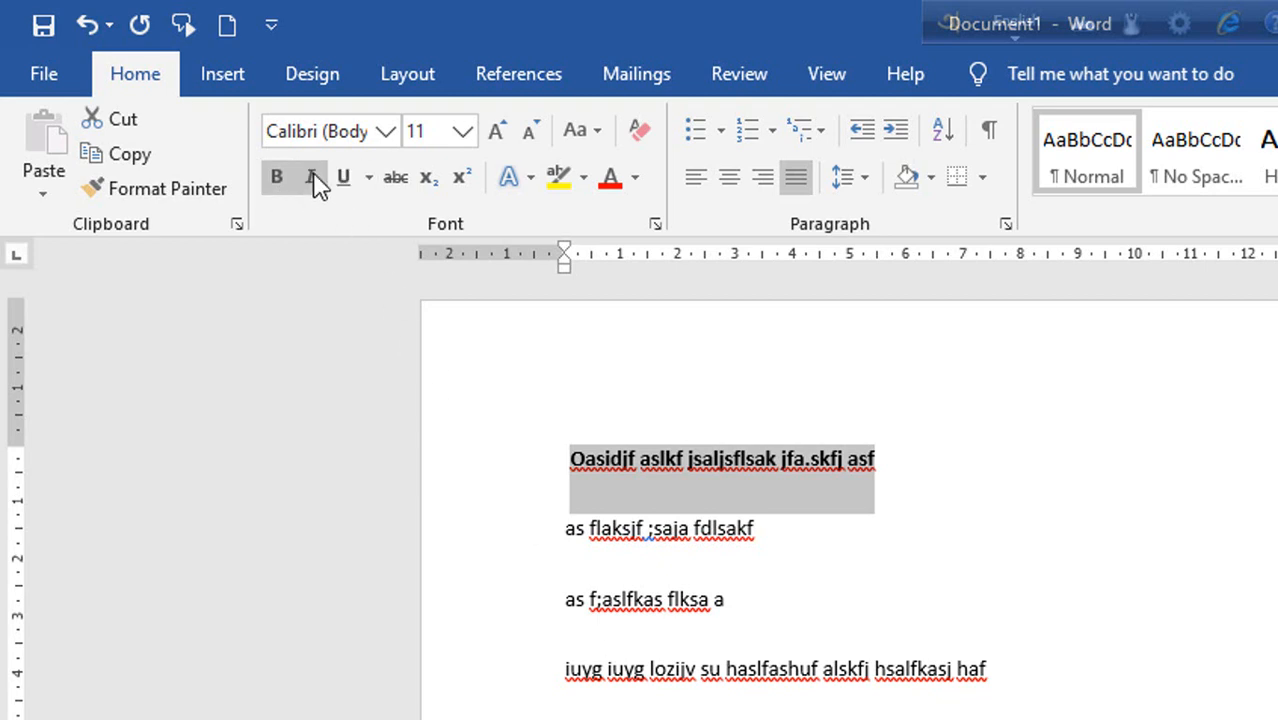
click(314, 178)
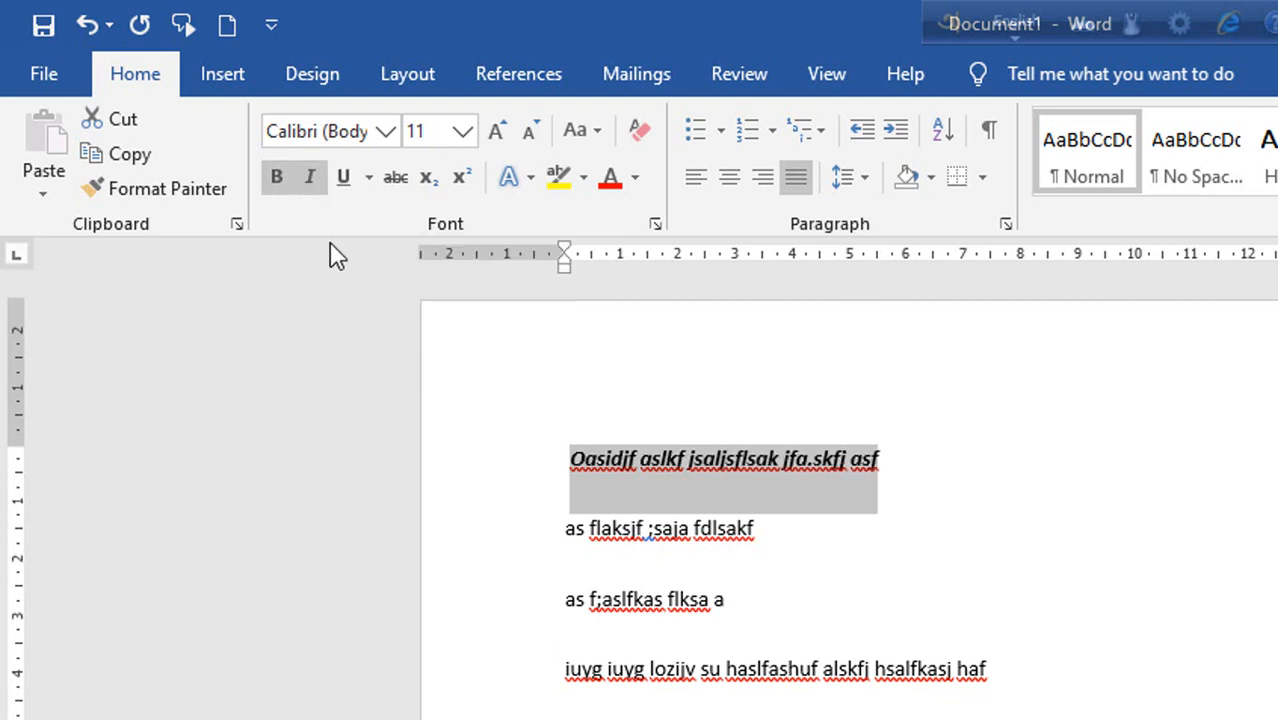
click(343, 180)
click(1075, 539)
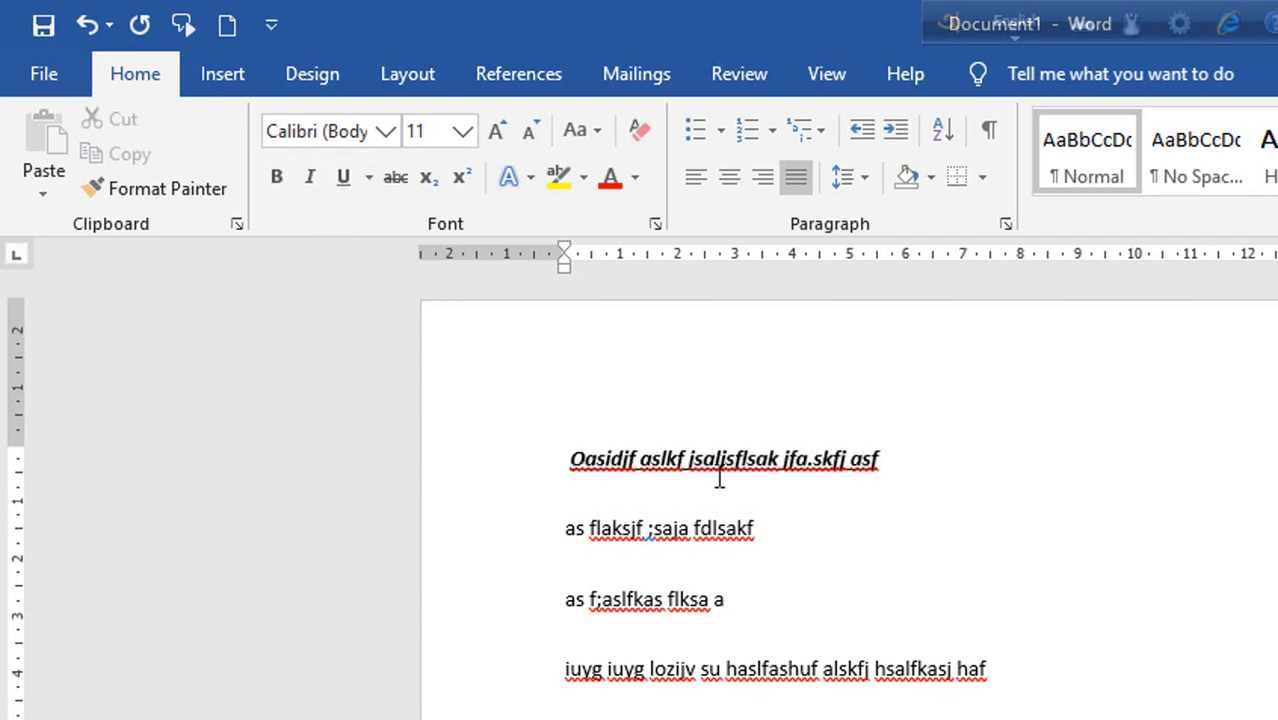
Reselect the first line, ignore all spelling flags for "Oasidjf", and clear the selection.
drag(720, 480, 573, 476)
right_click(610, 474)
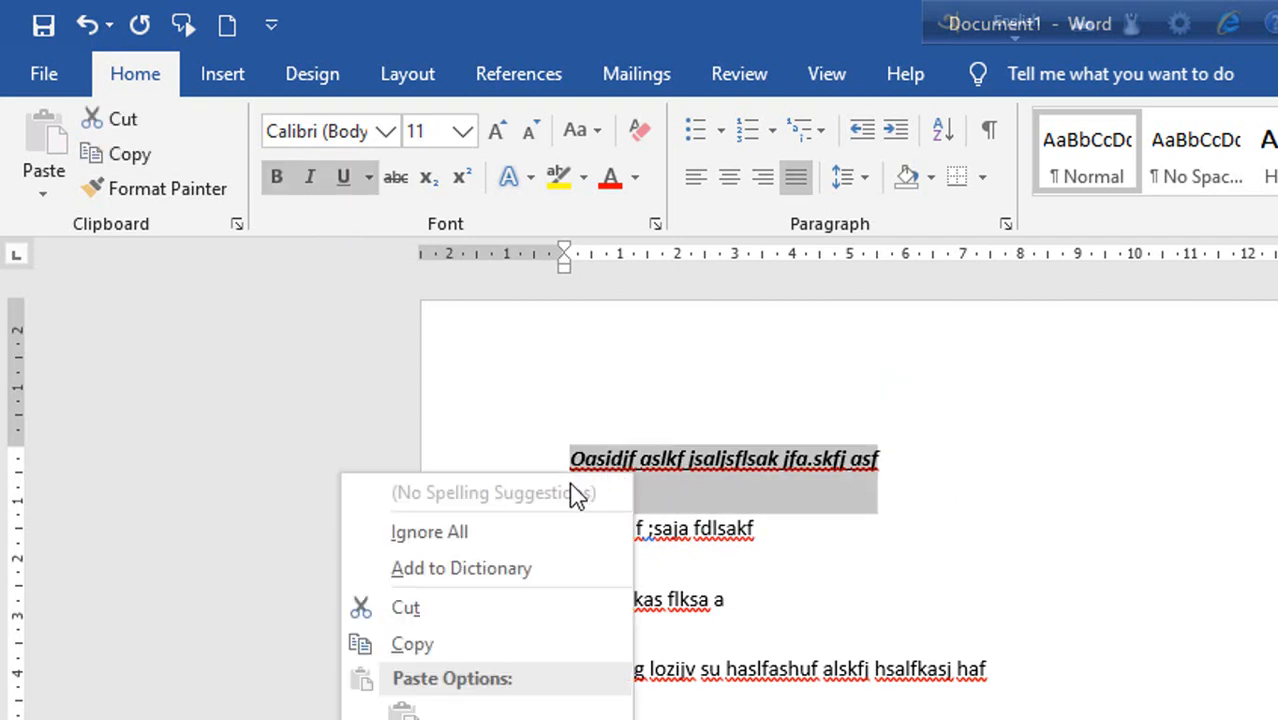
click(530, 533)
click(1067, 485)
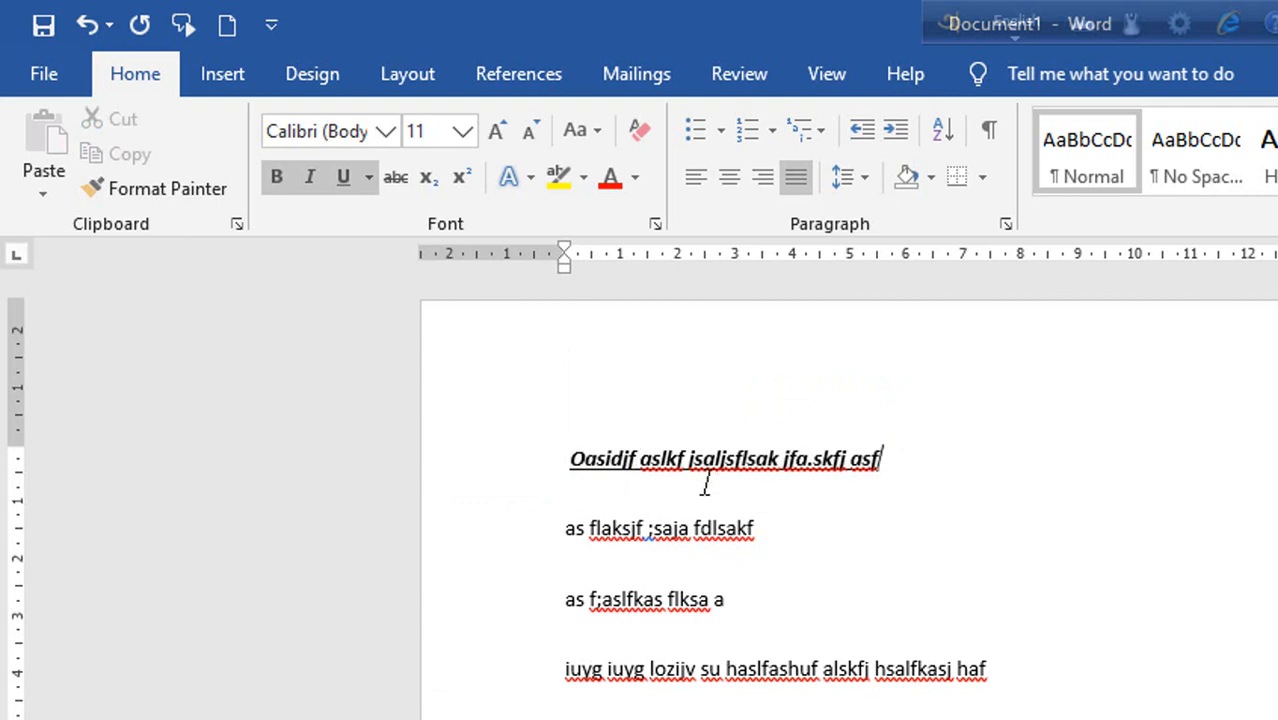
Split the first line before "aslkf" with two paragraph breaks, leaving "Oasidjf" alone on the first line.
click(641, 458)
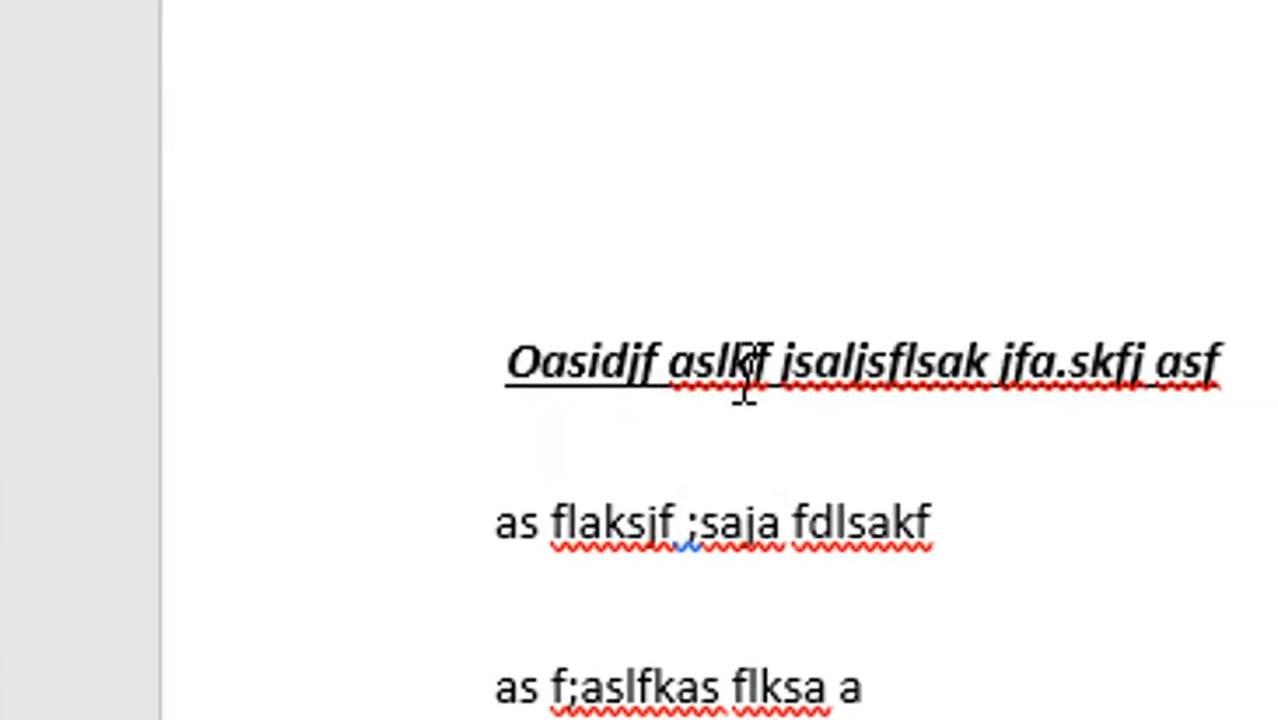
key(Return)
key(Return)
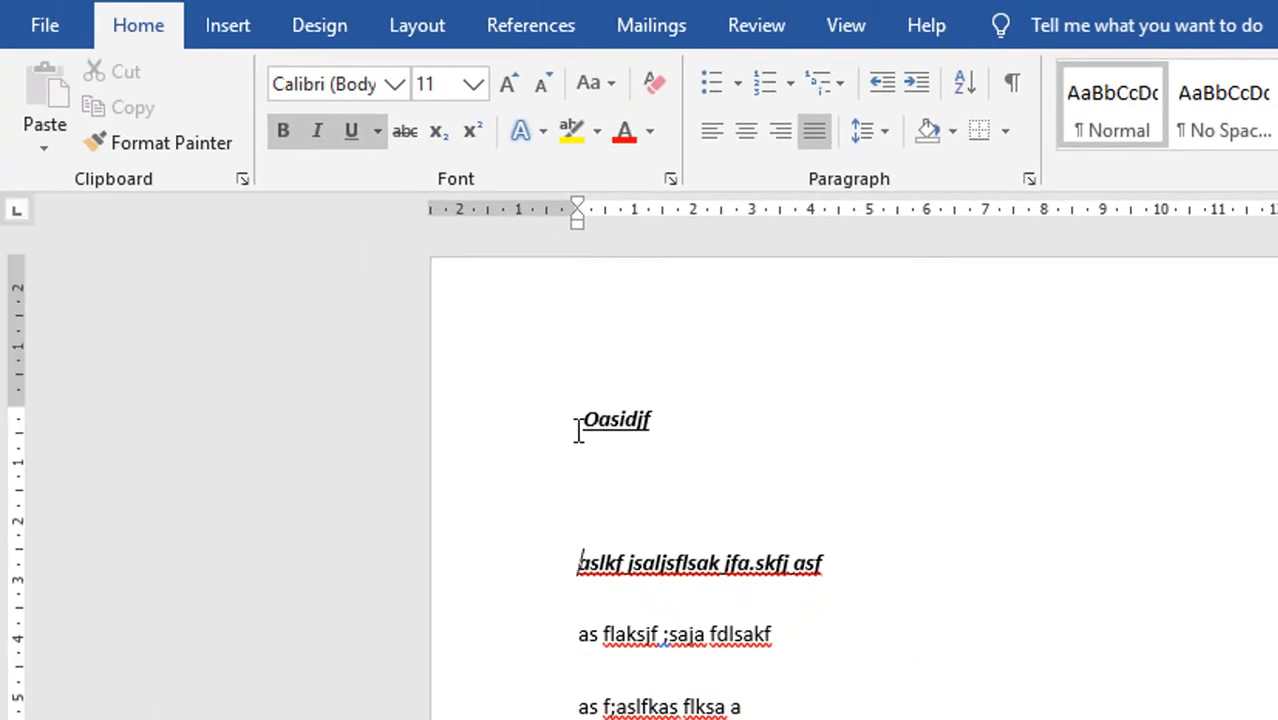
Add "aslkdf jas;lfksa fsalkfjaslfm" after "Oasidjf" in strikethrough, with bold, italic and underline turned off.
click(356, 138)
click(285, 133)
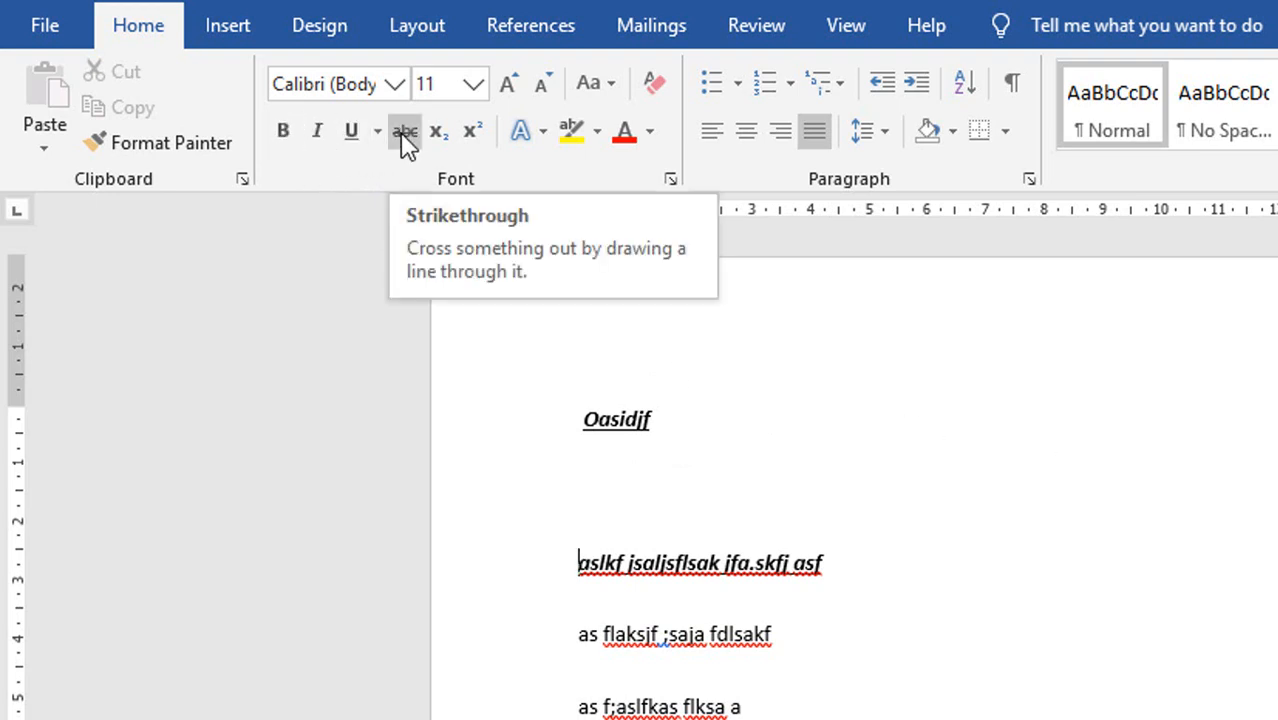
click(970, 419)
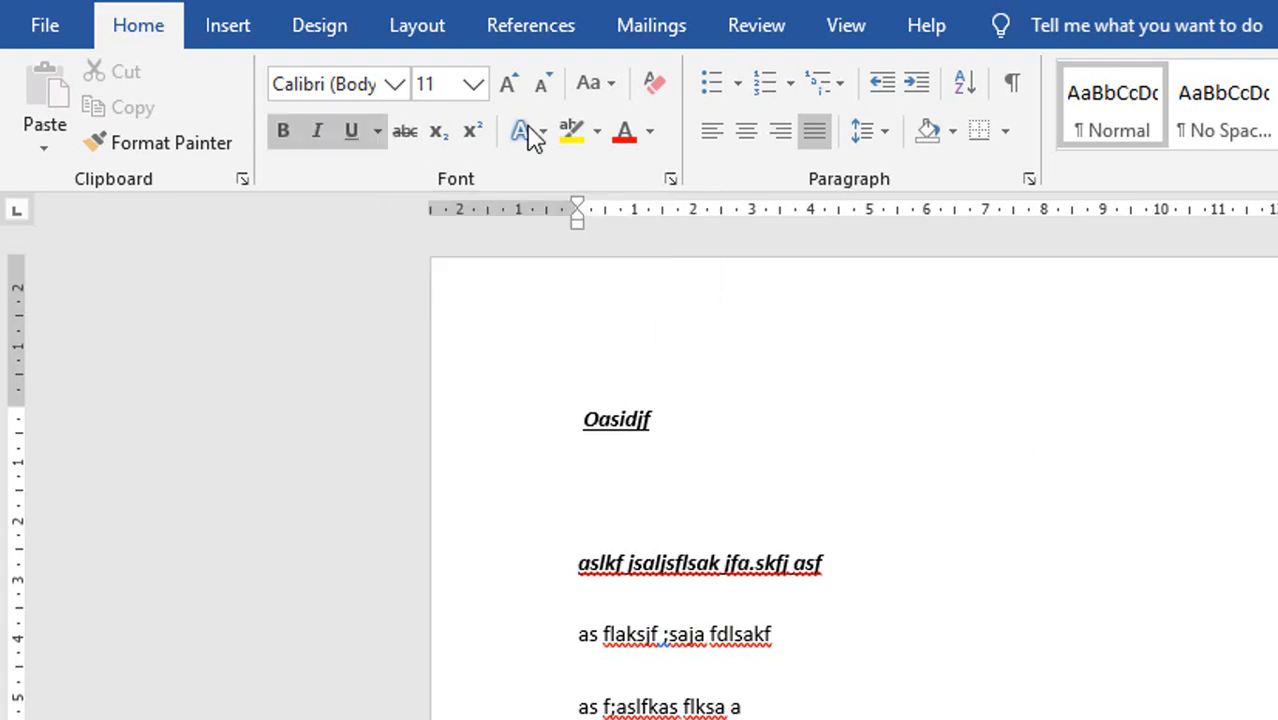
click(355, 132)
click(318, 131)
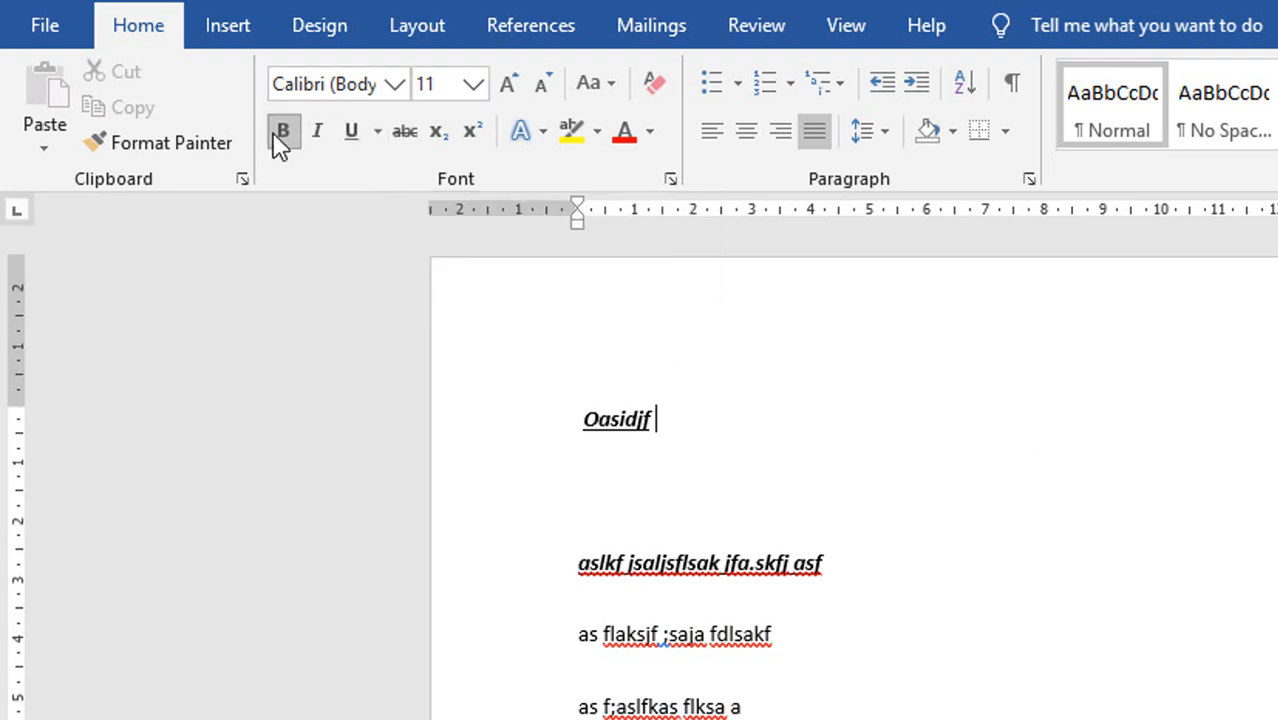
click(281, 132)
click(405, 131)
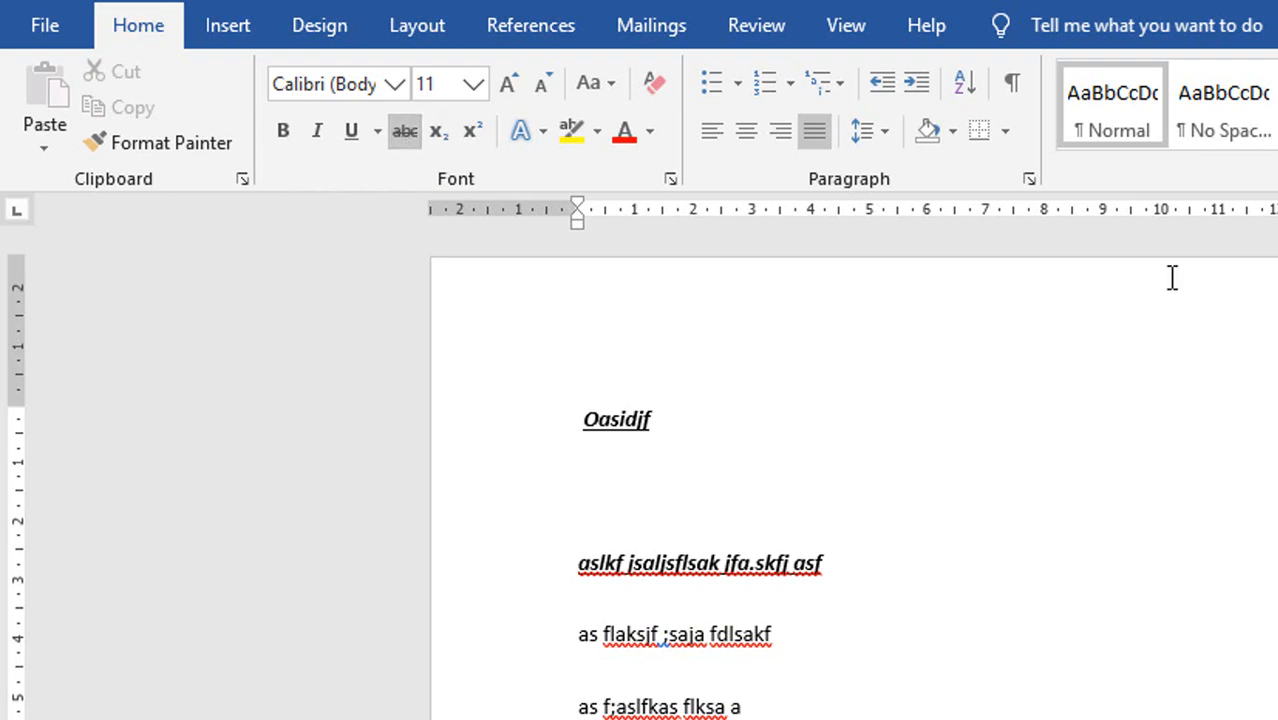
text(aslkdf jas;lfksa fsalkfjaslfm)
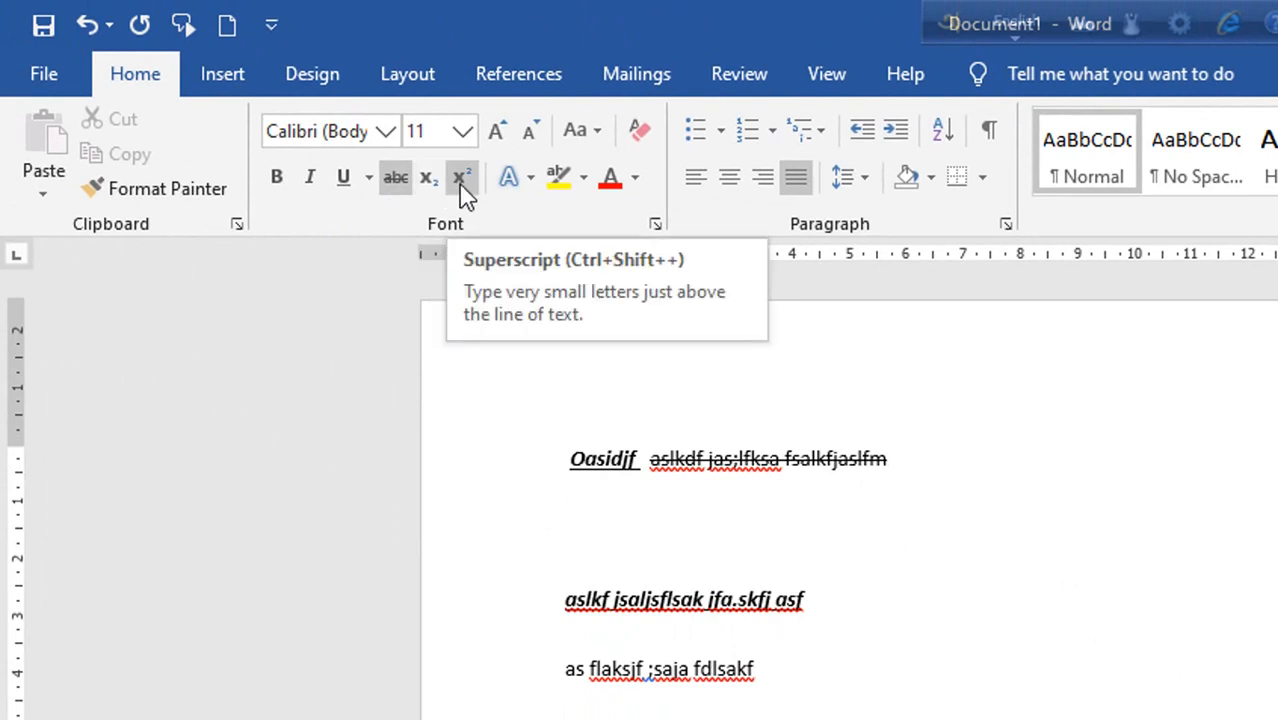
Turn off underline, italic and bold on the empty line below "Oasidjf", and delete that line and the "m" ending the struck-through text.
key(Down)
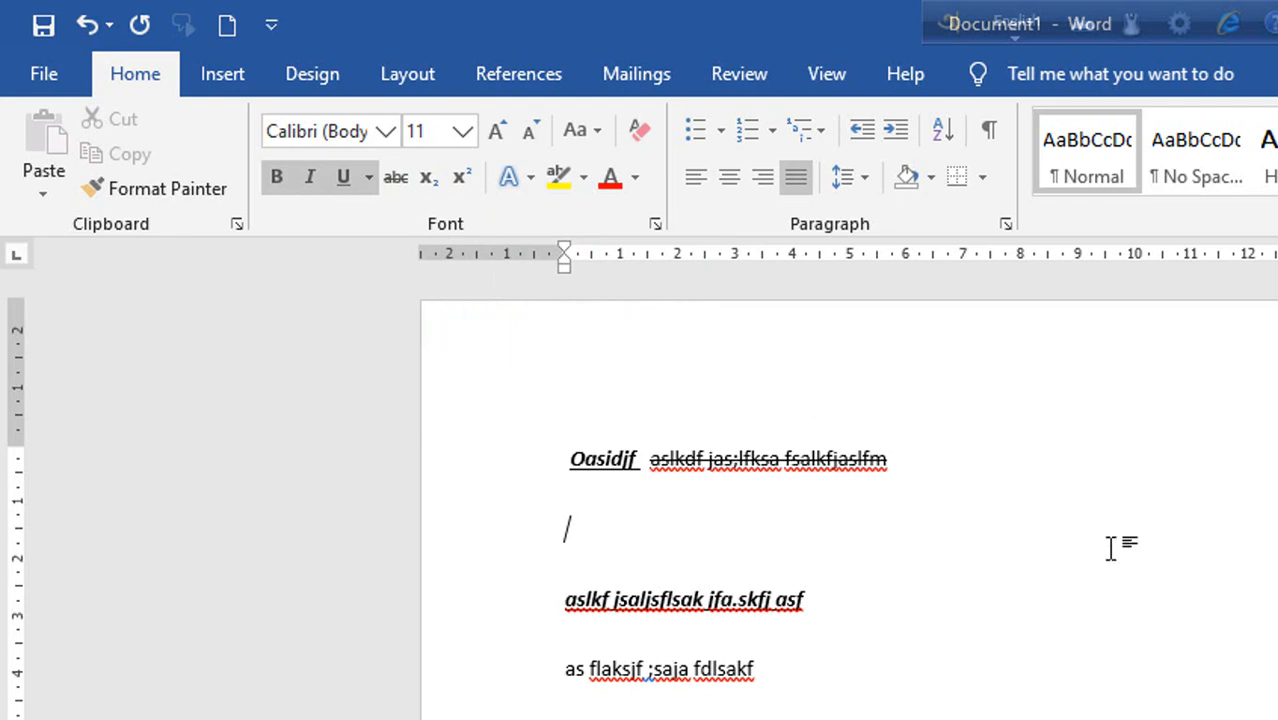
click(346, 180)
click(310, 177)
click(285, 177)
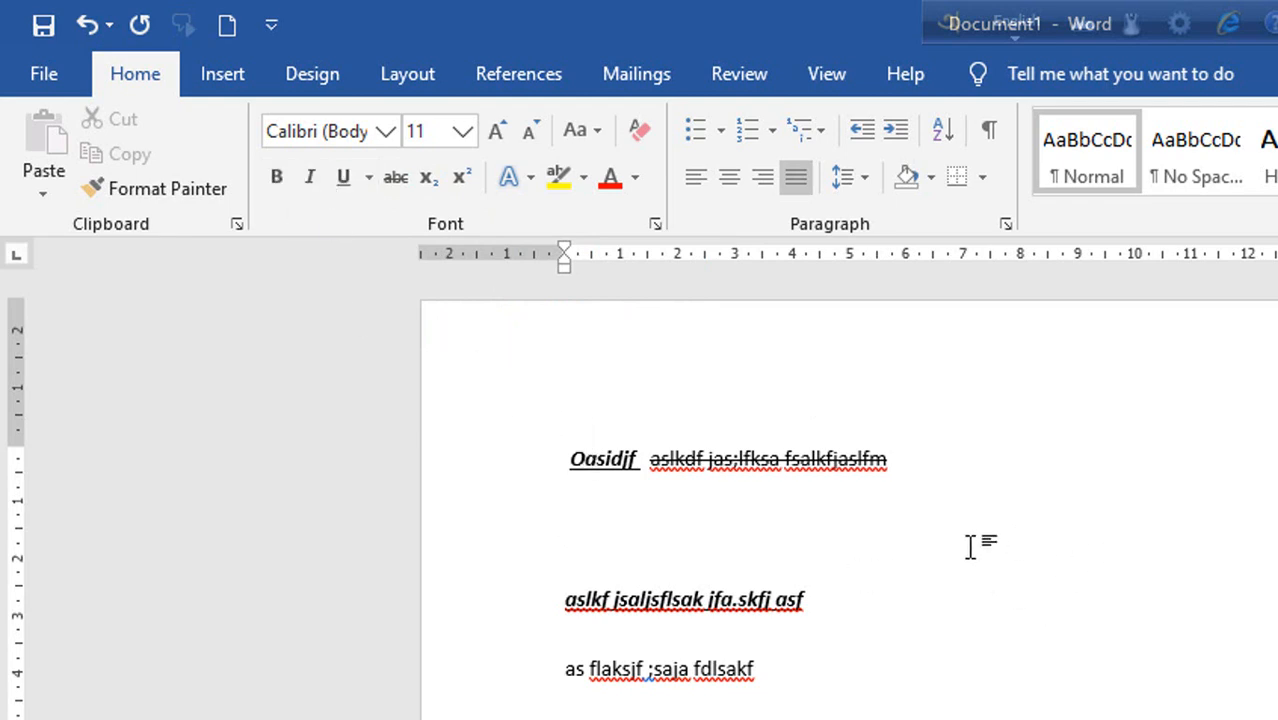
key(BackSpace)
key(BackSpace)
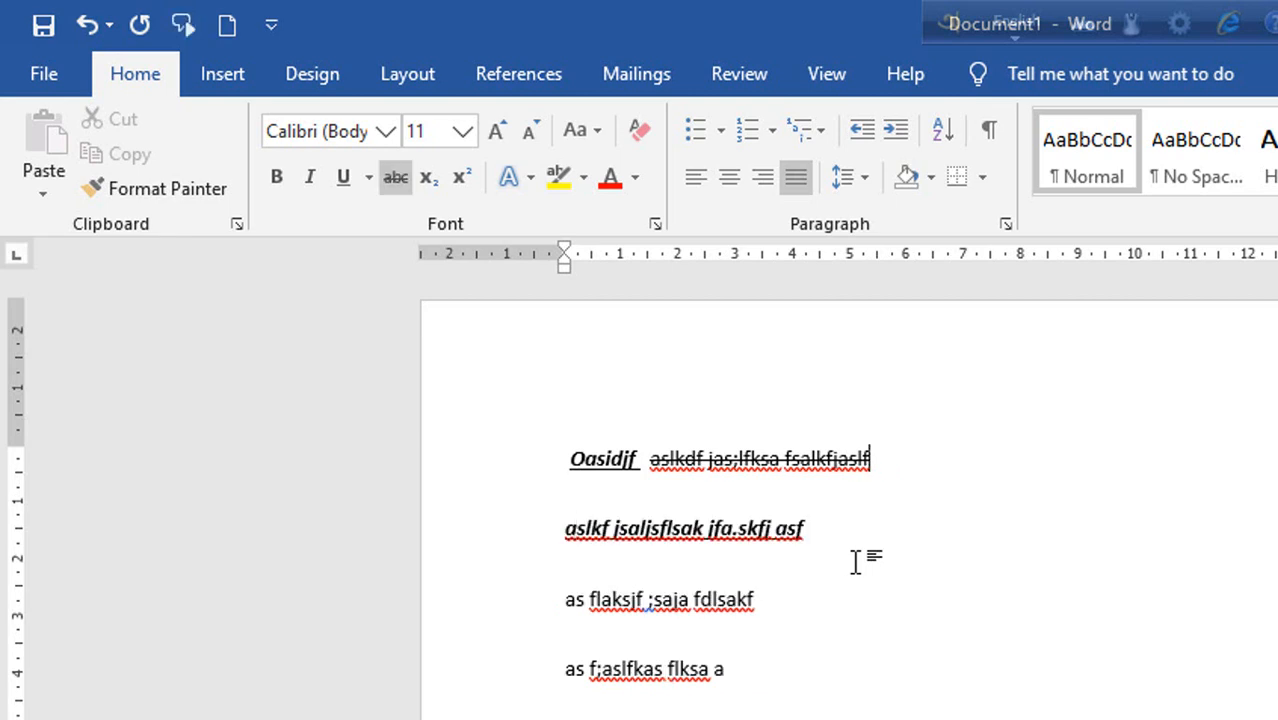
With strikethrough off, add "O" followed by a subscript "2" on the line below "ao ifajsflaksjf lsakfd hsalkd".
scroll(824, 599, down, 1)
click(397, 177)
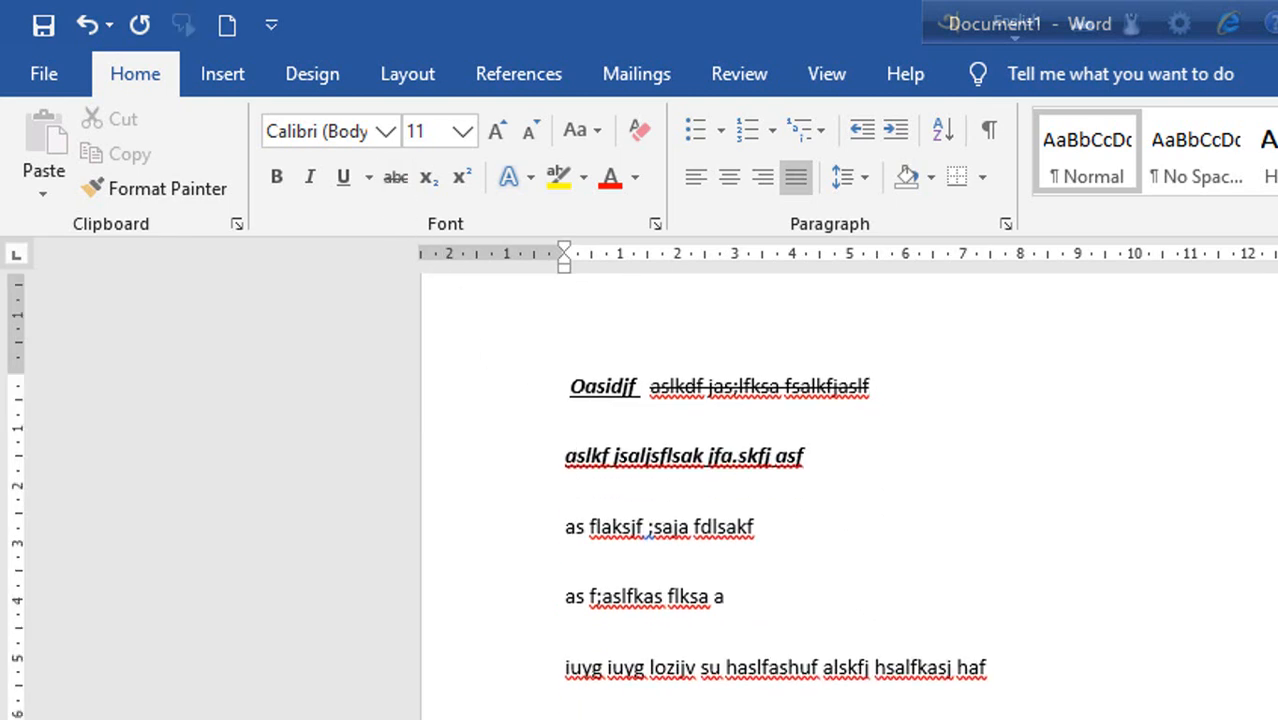
scroll(850, 500, down, 3)
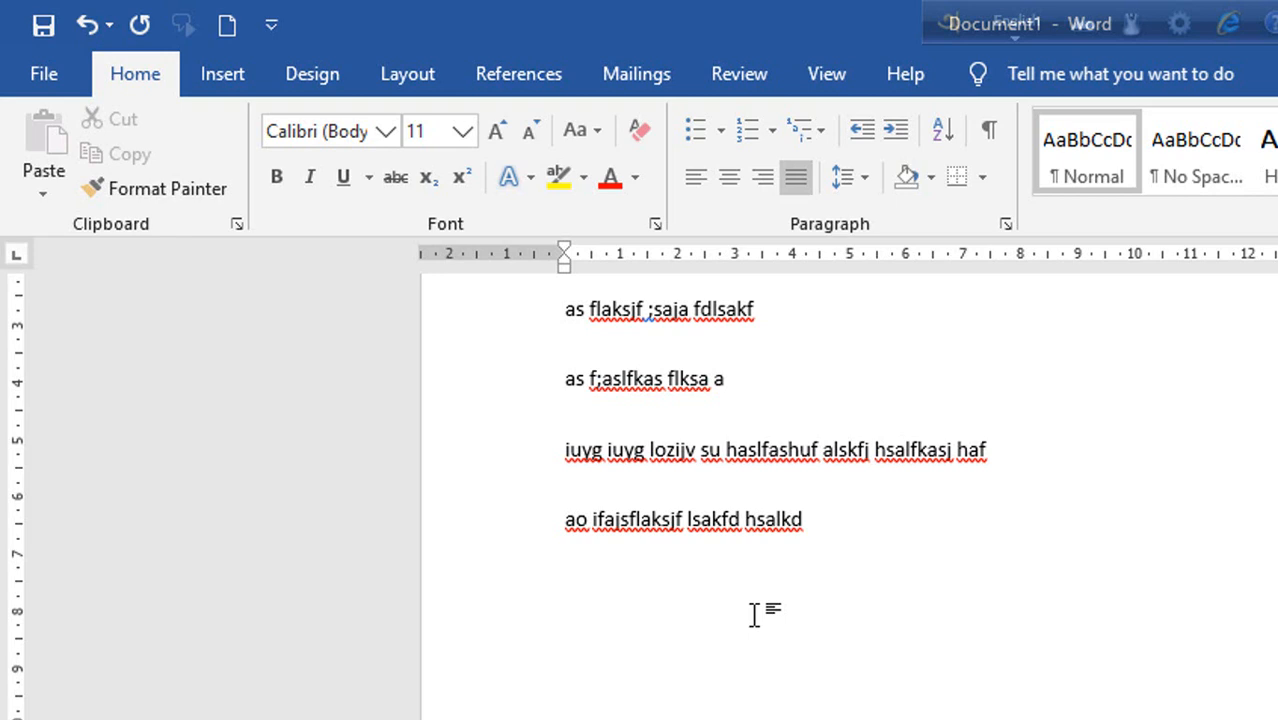
text(o)
key(BackSpace)
text(O)
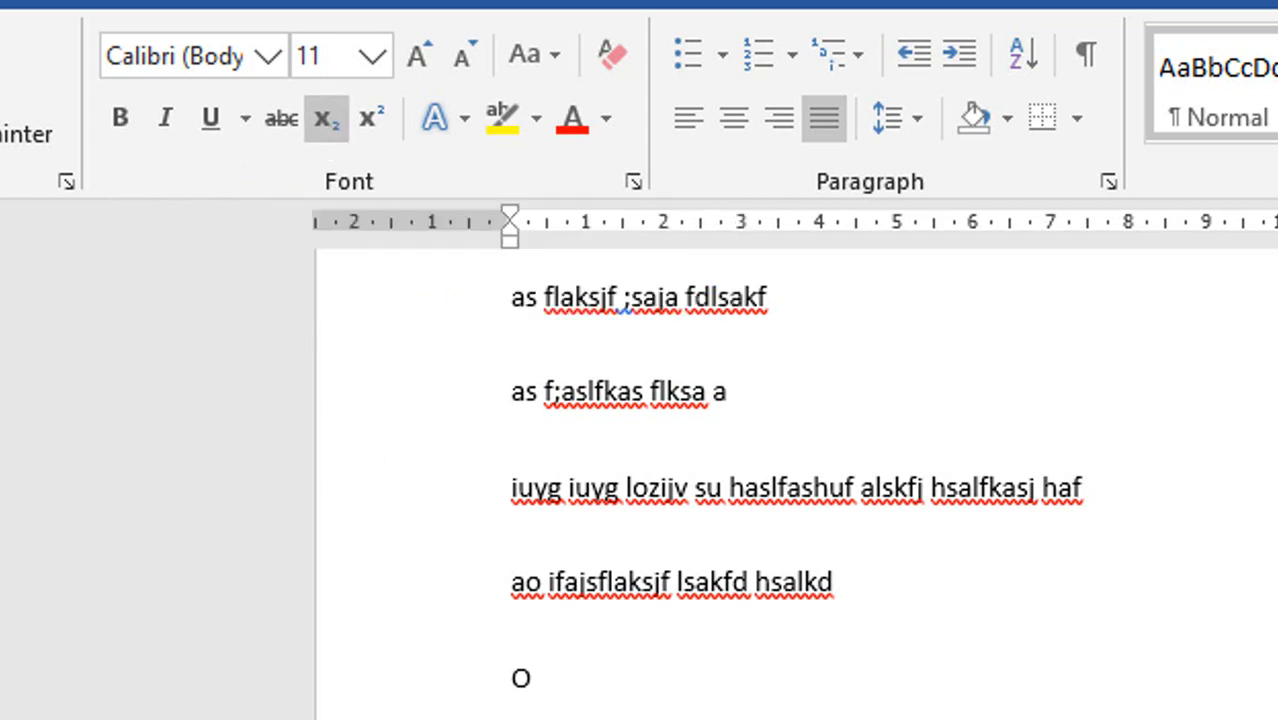
text(2)
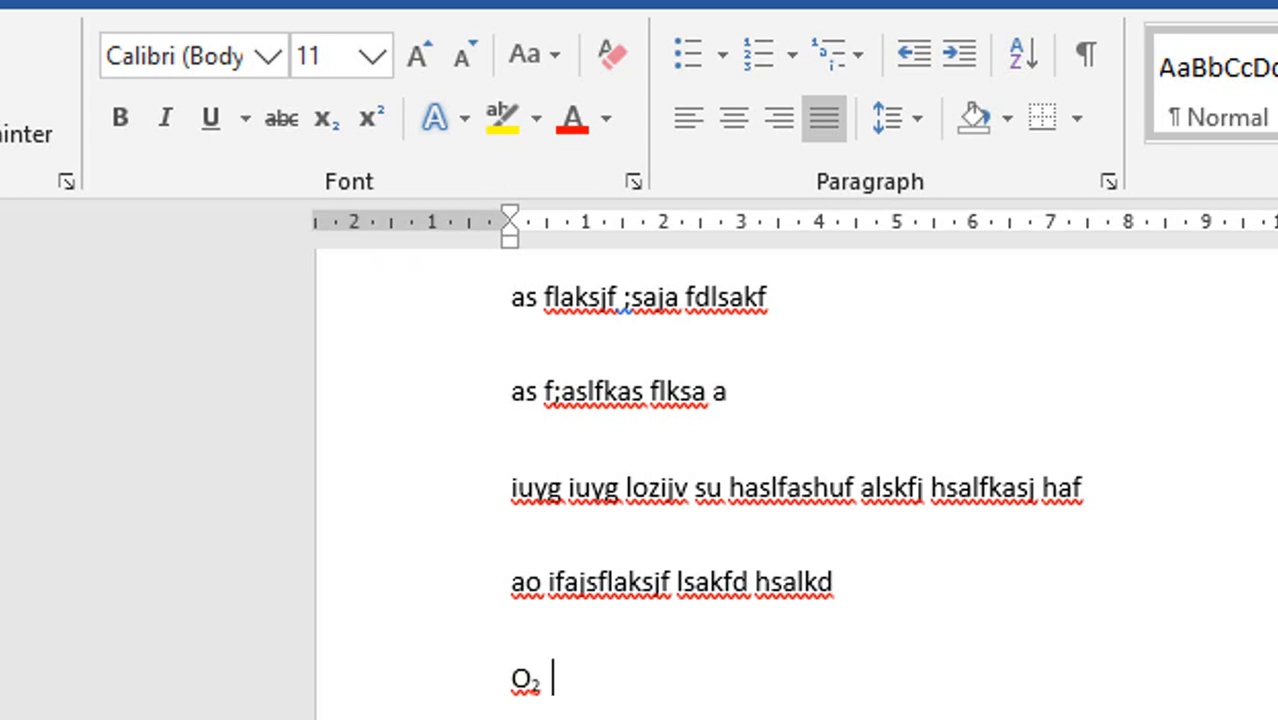
Add "2" with the superscript "2 +1" after the O₂, and turn superscript off.
text(H)
key(BackSpace)
text(2²)
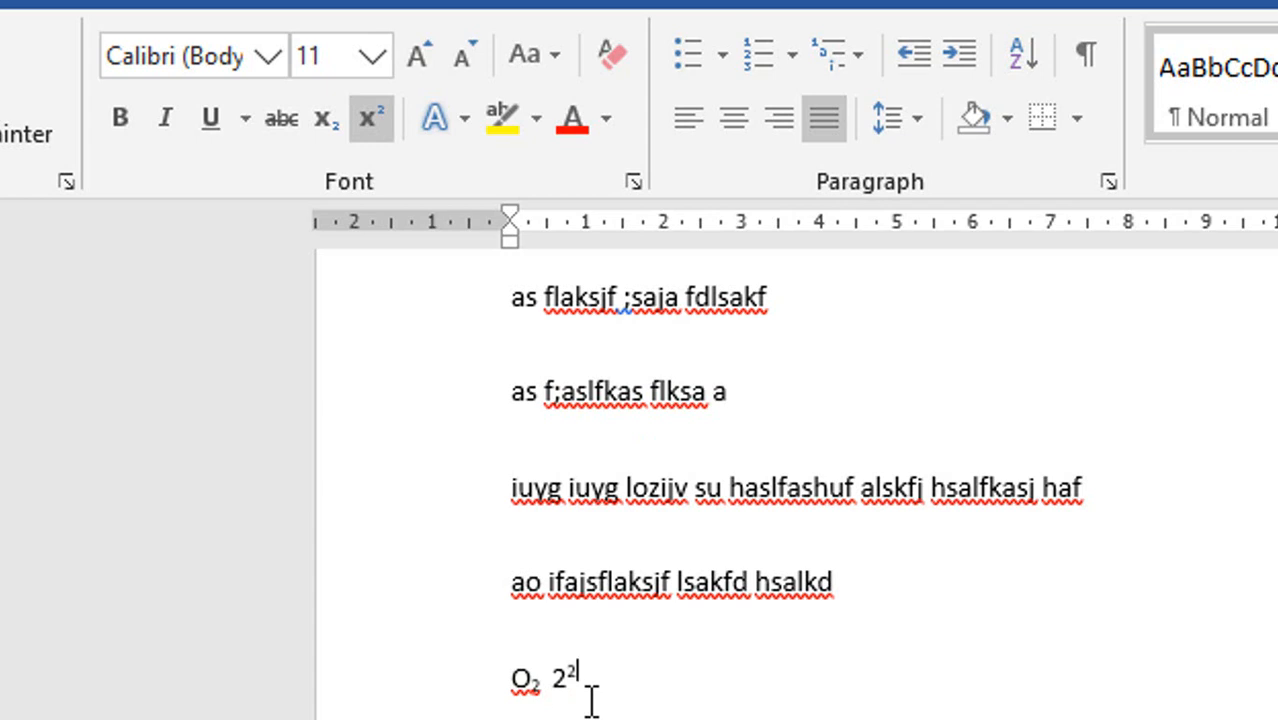
text(SD)
key(BackSpace)
key(BackSpace)
key(BackSpace)
text(+1)
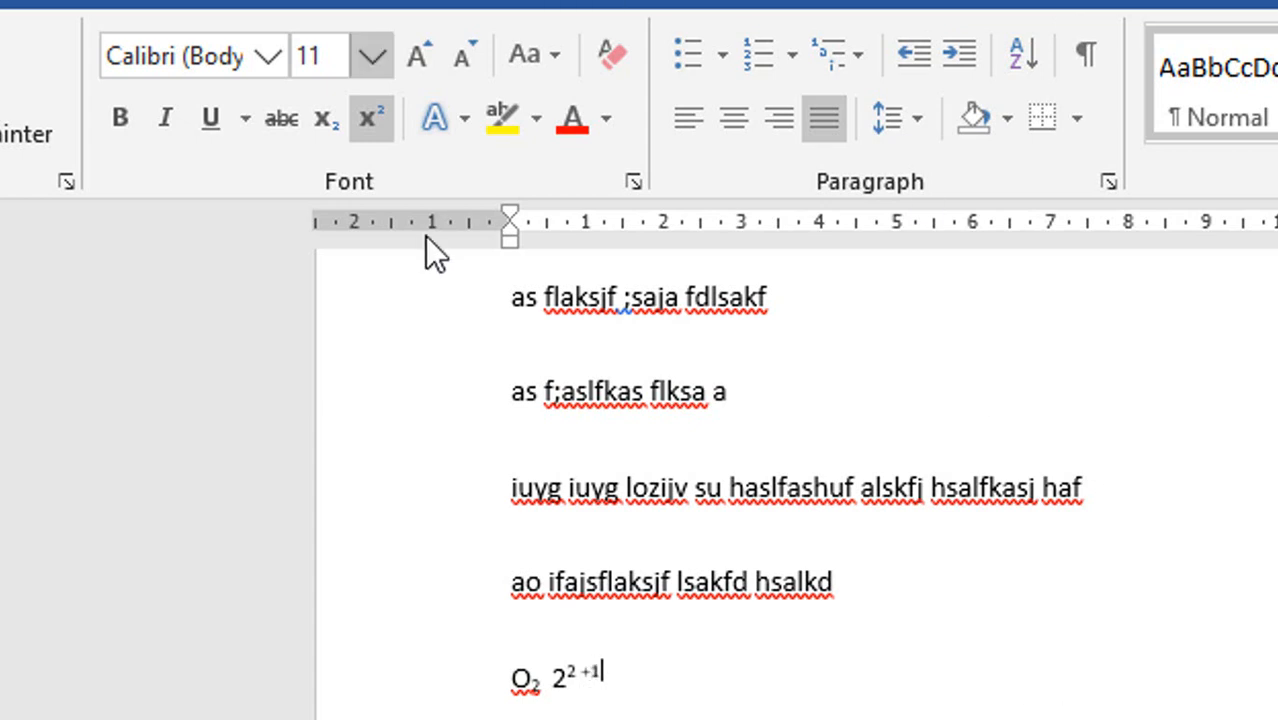
click(370, 121)
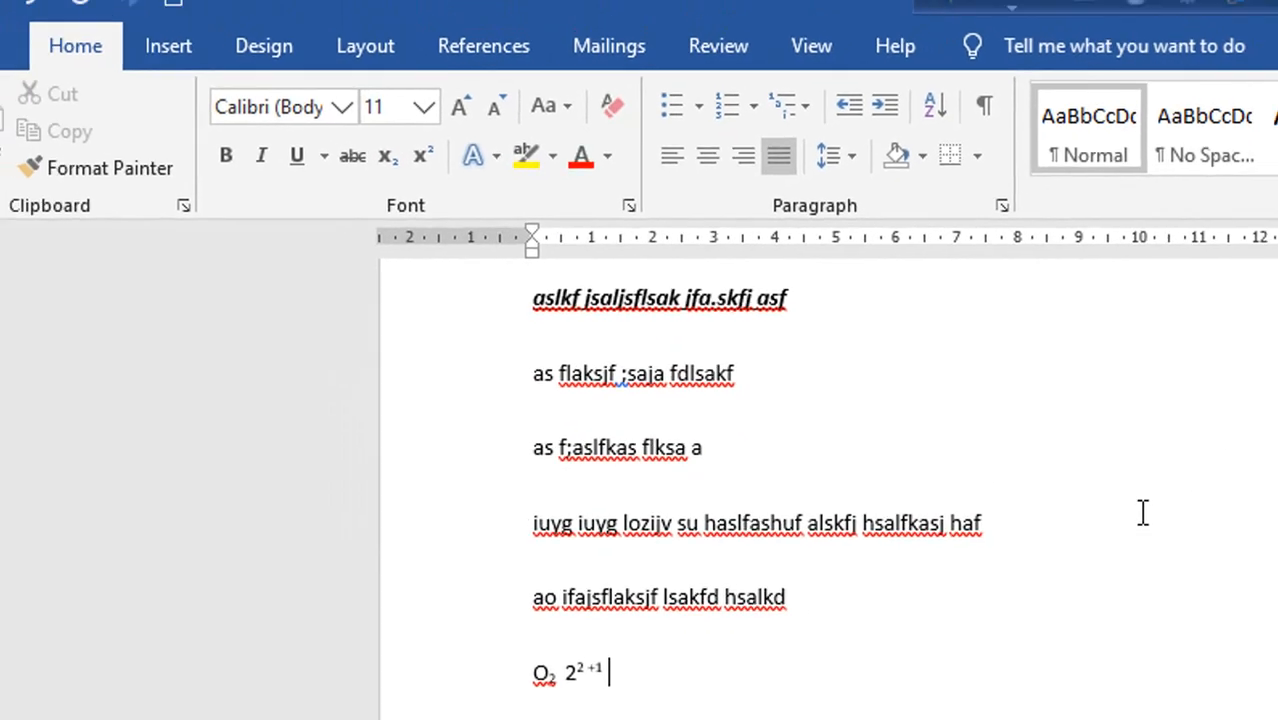
scroll(488, 416, up, 3)
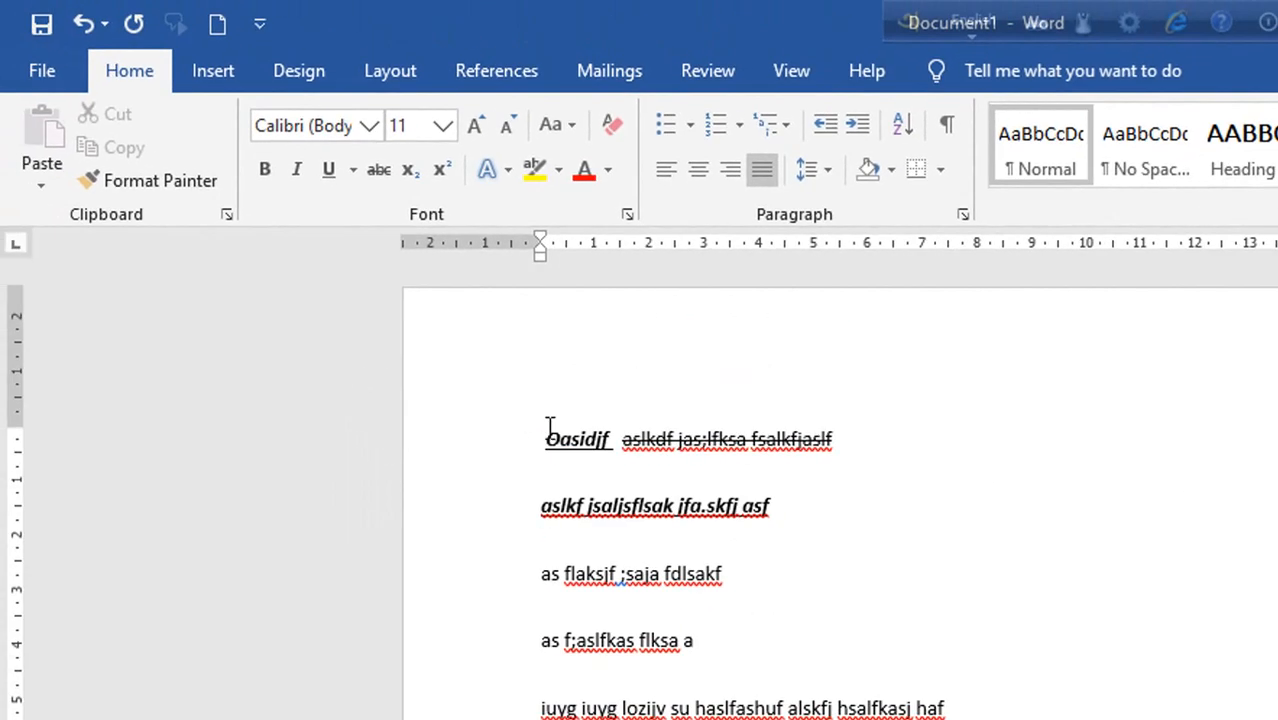
drag(551, 428, 846, 448)
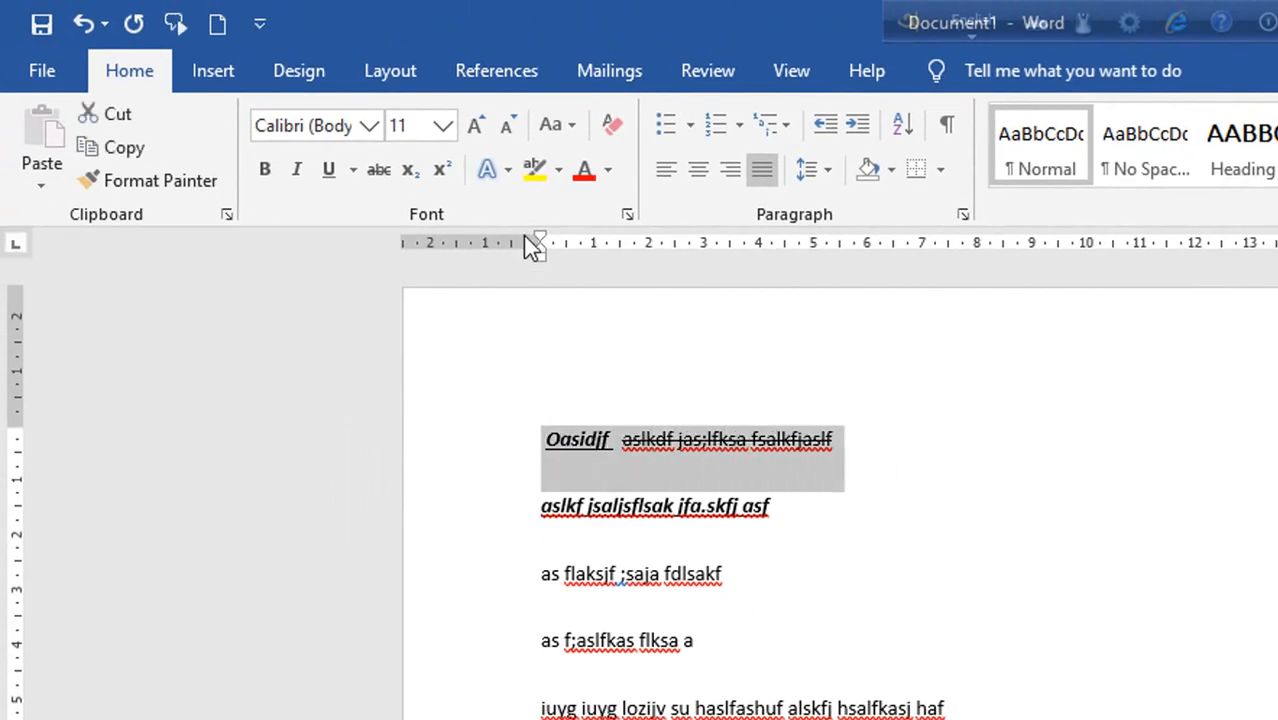
click(508, 168)
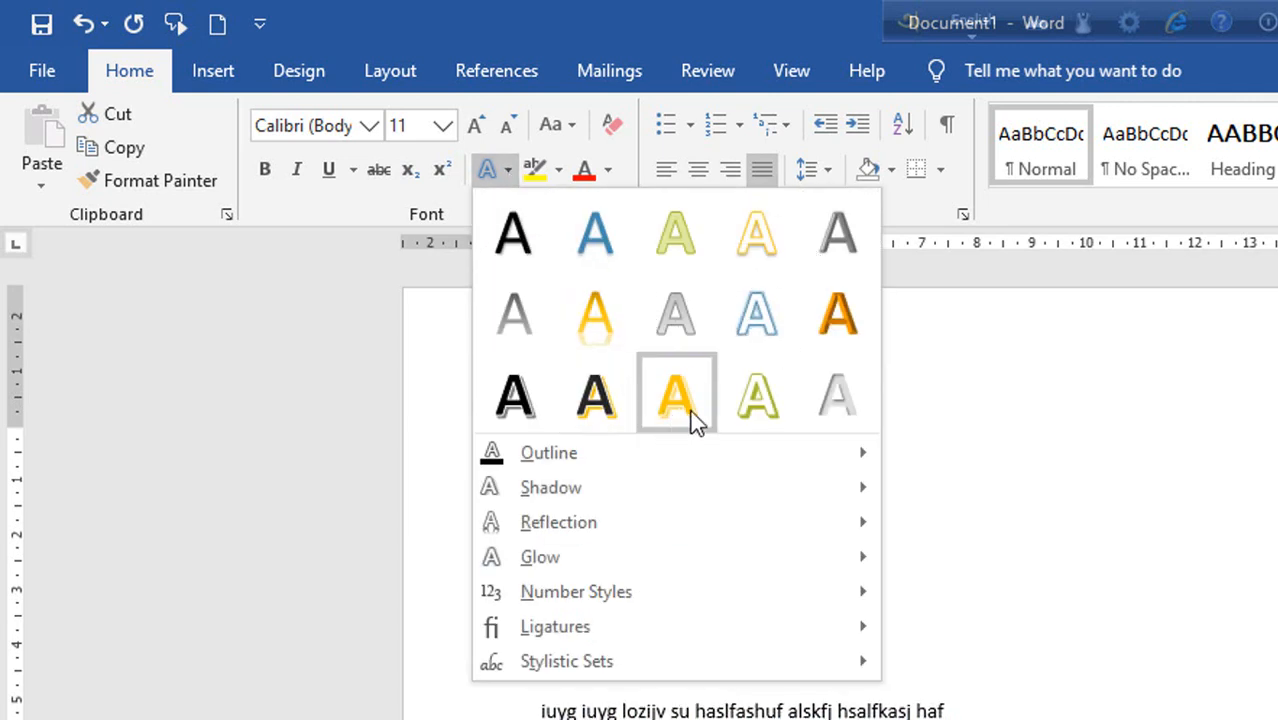
click(1086, 464)
click(824, 556)
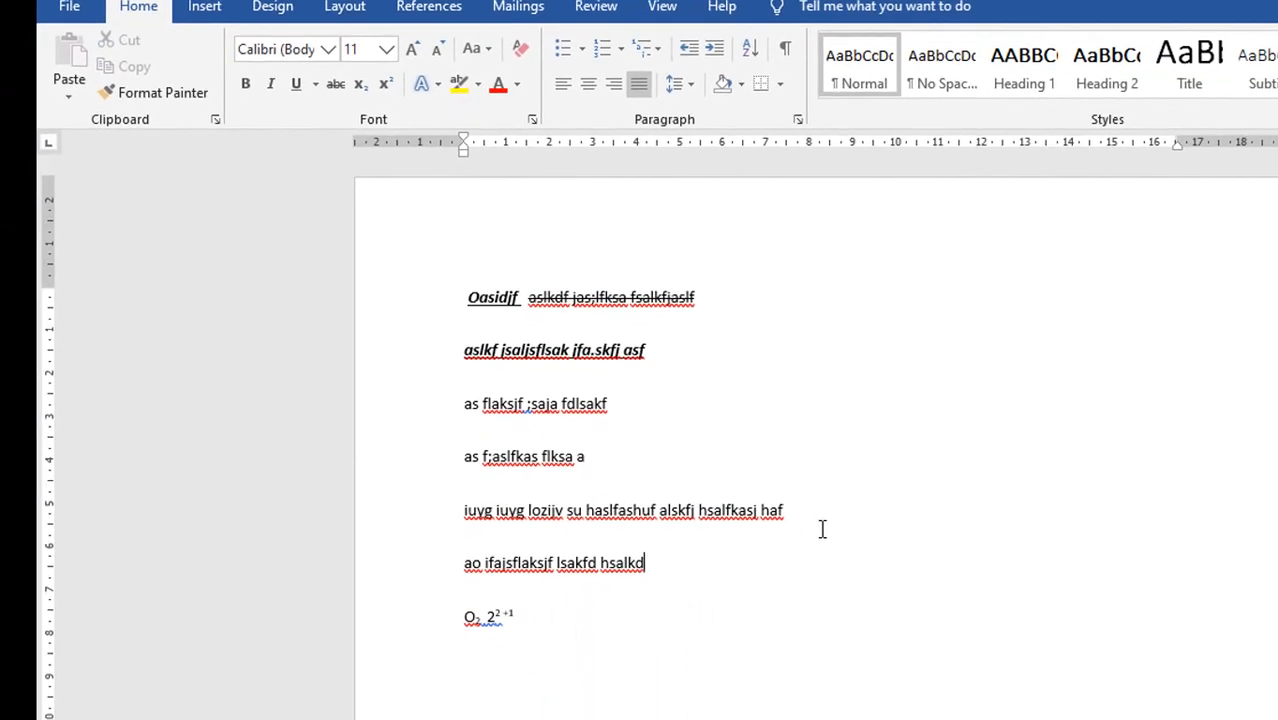
Apply the solid orange text effect to the line starting "iuyg iuyg lozijv" and deselect it.
drag(985, 714, 523, 715)
click(416, 76)
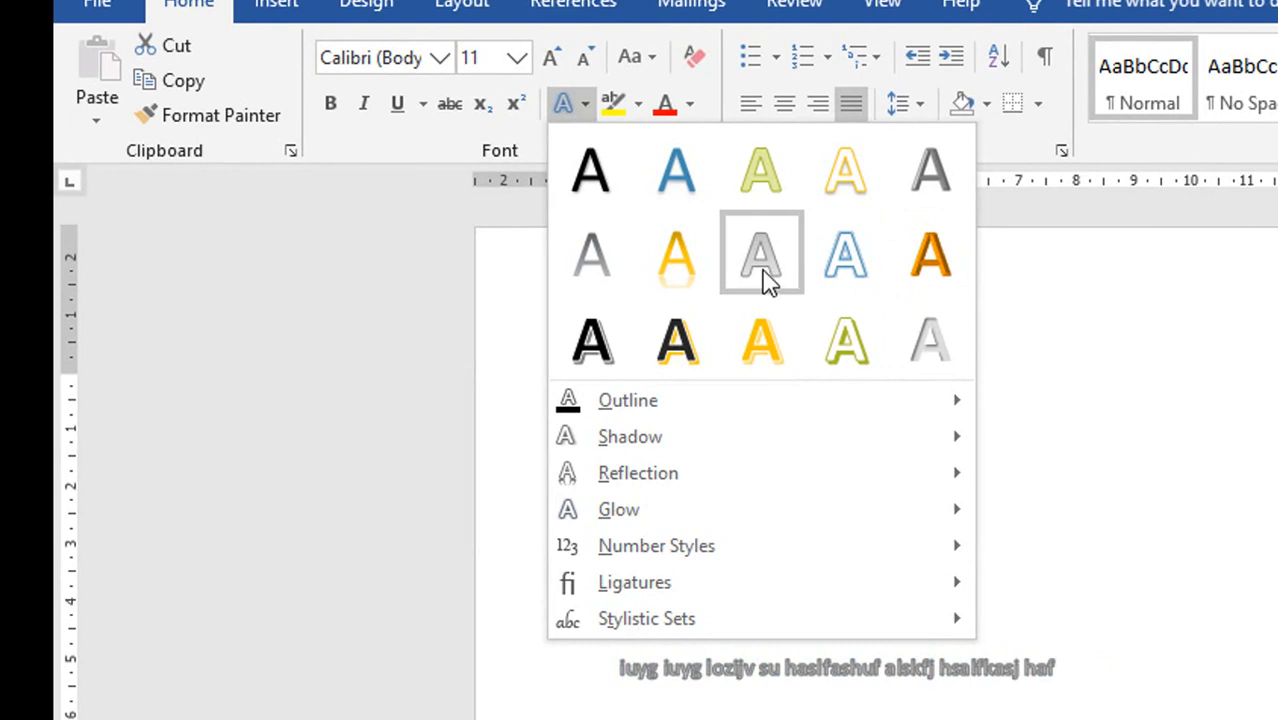
mouse_move(944, 403)
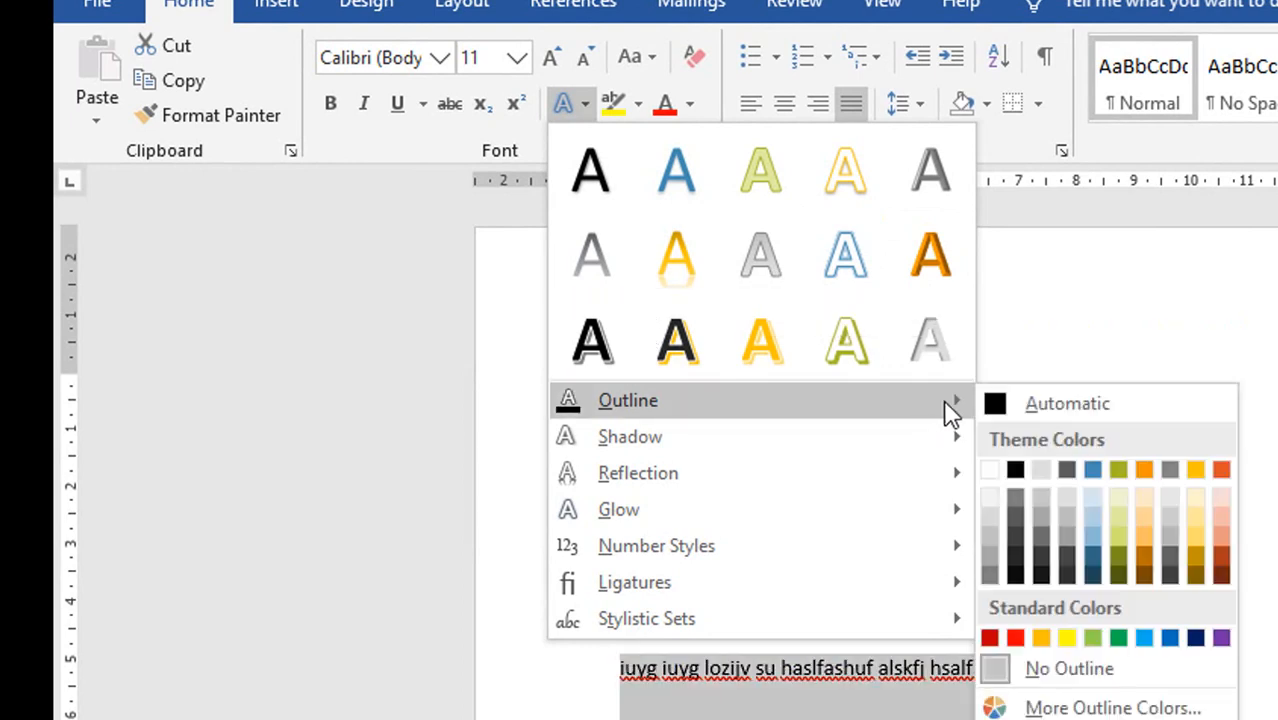
mouse_move(939, 437)
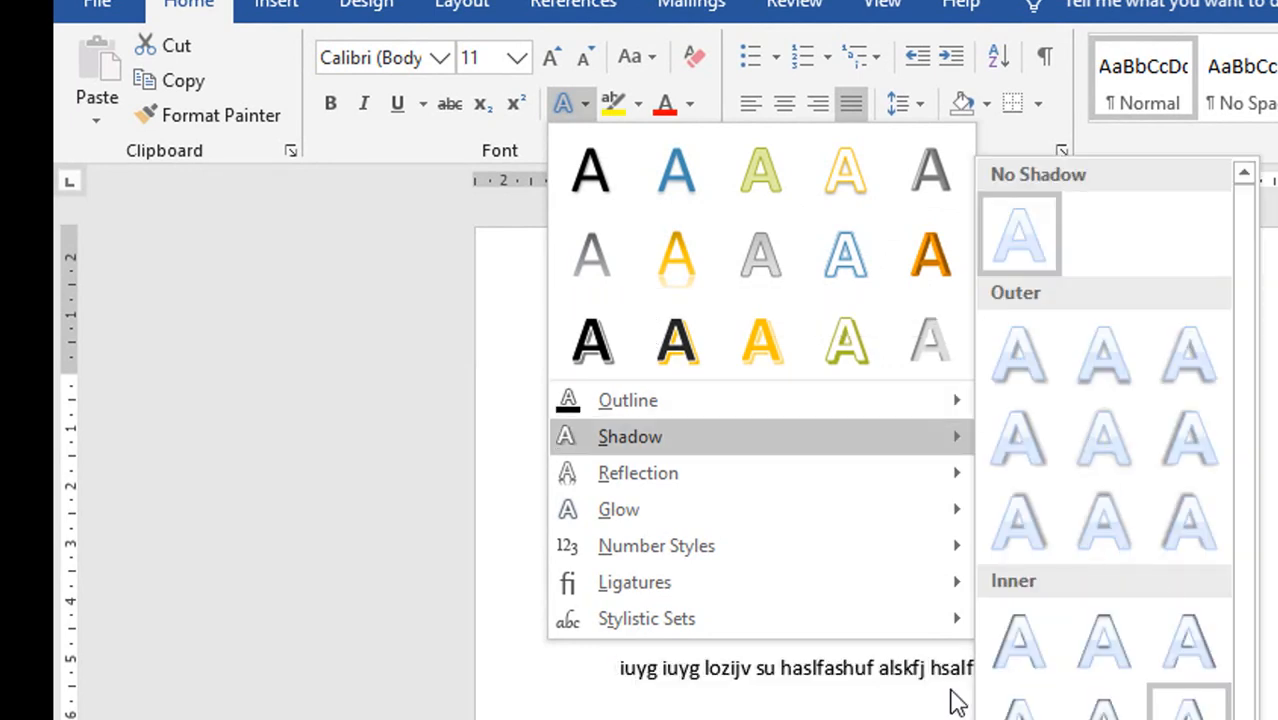
click(920, 275)
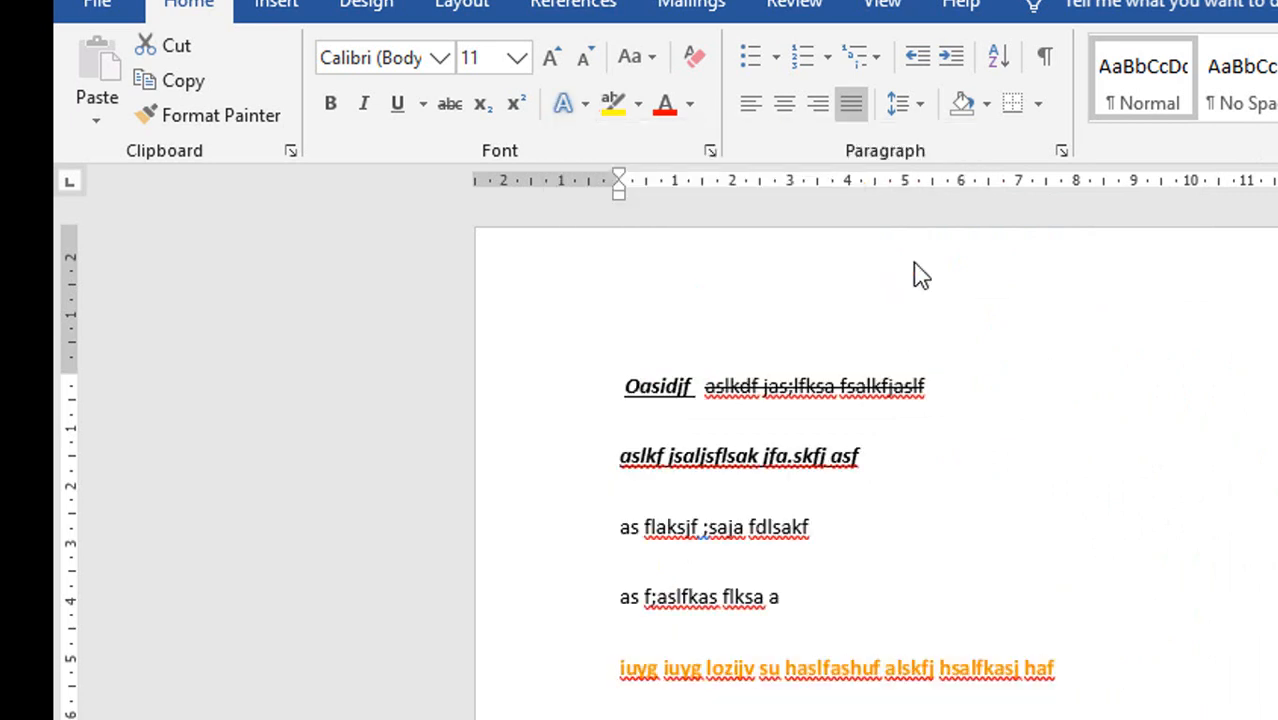
click(1218, 383)
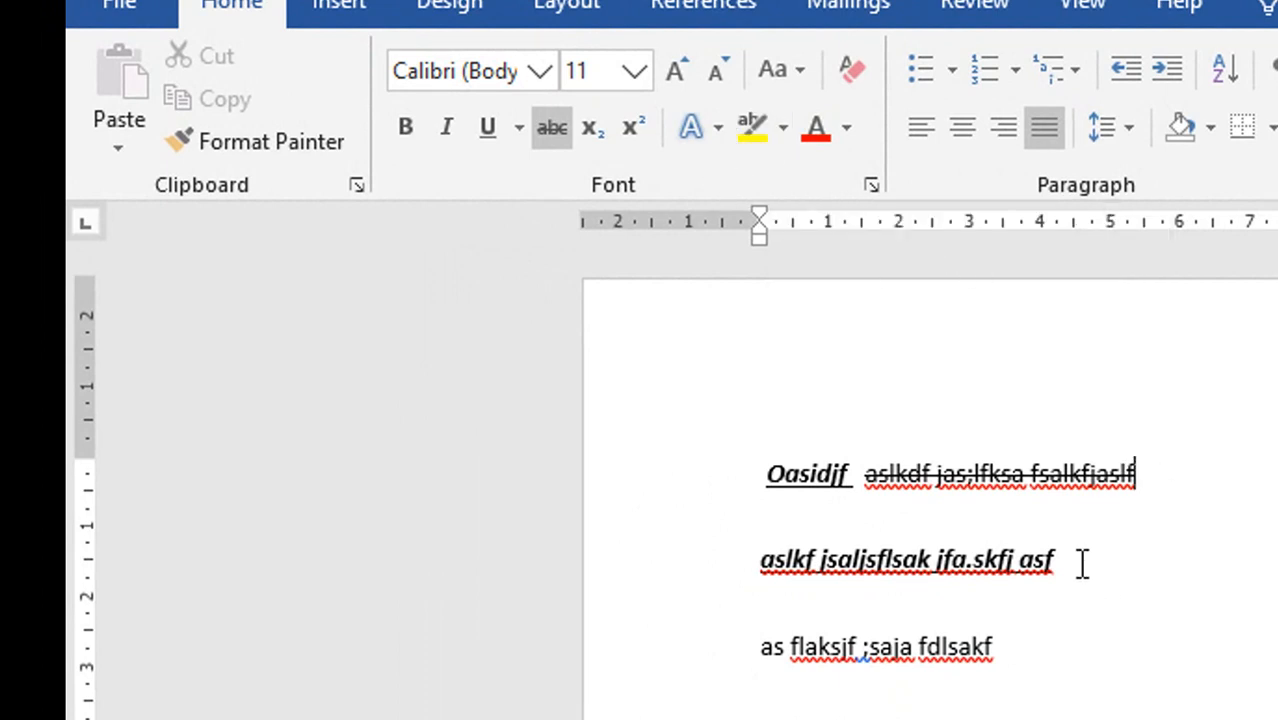
Highlight the second line, "aslkf jsaljsflsak jfa.skfj asf", in yellow.
mouse_move(1078, 560)
mouse_down()
mouse_move(961, 536)
mouse_move(760, 556)
mouse_up()
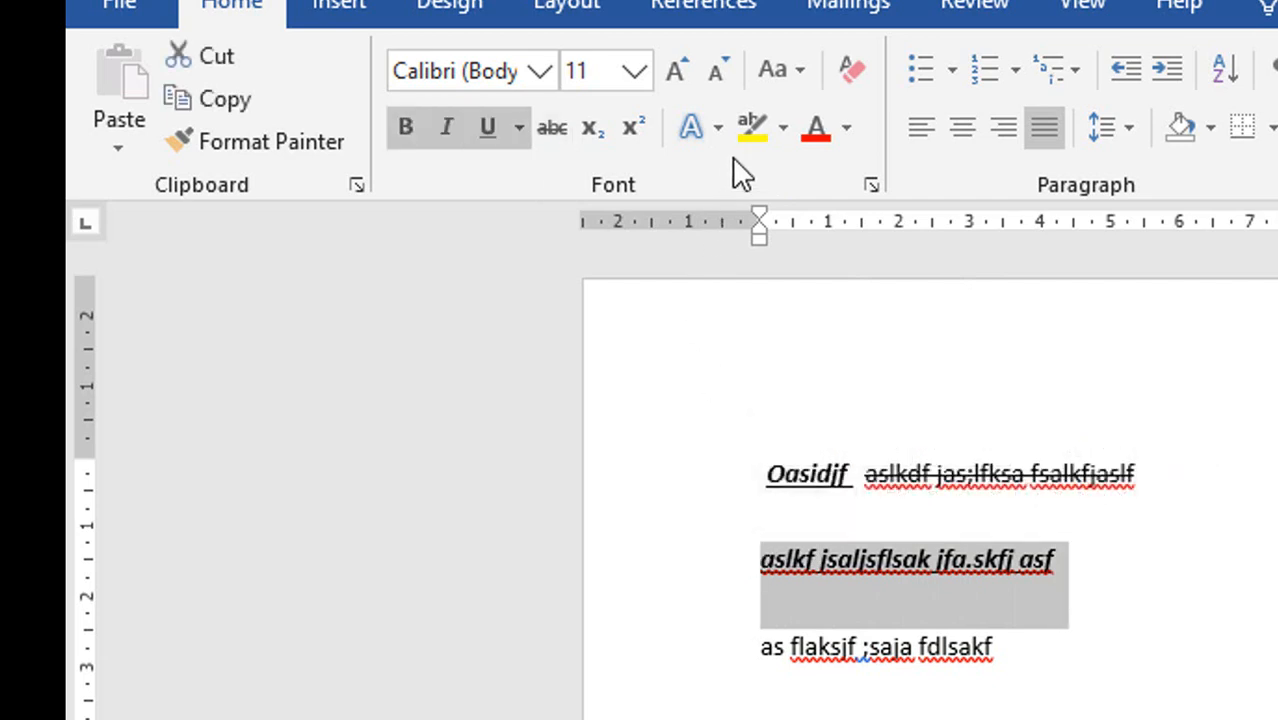
click(754, 130)
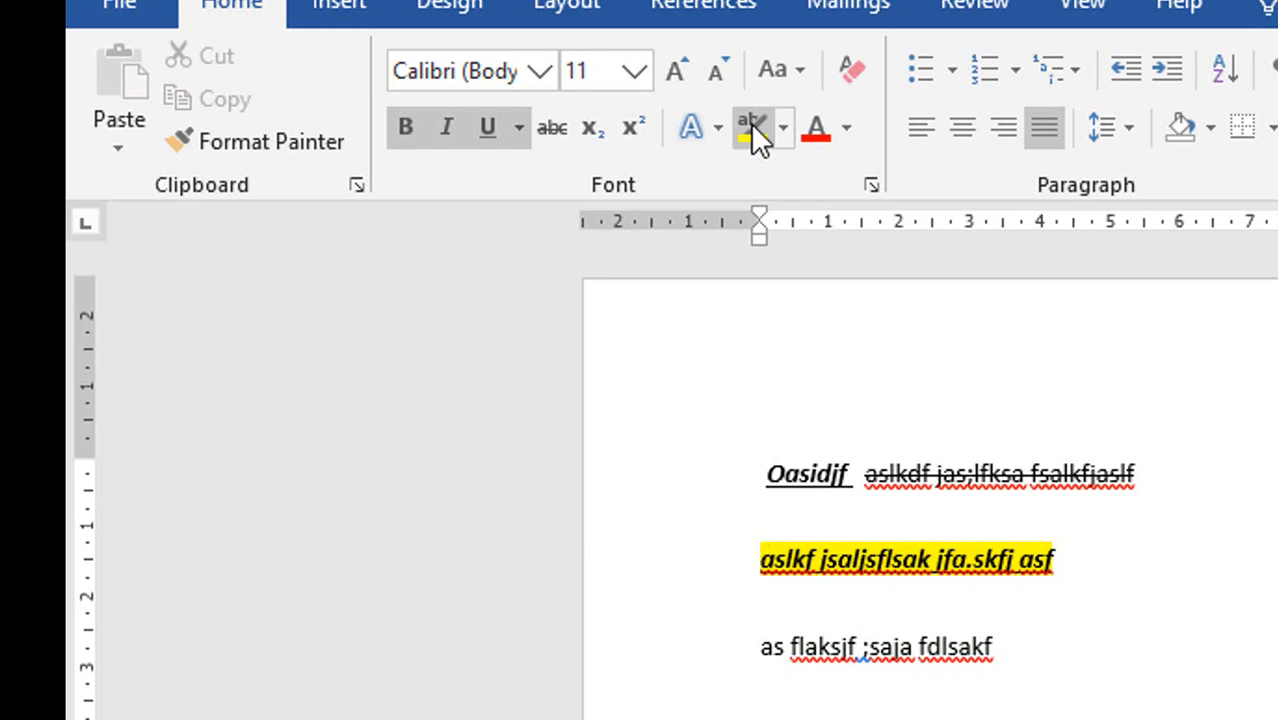
click(1118, 588)
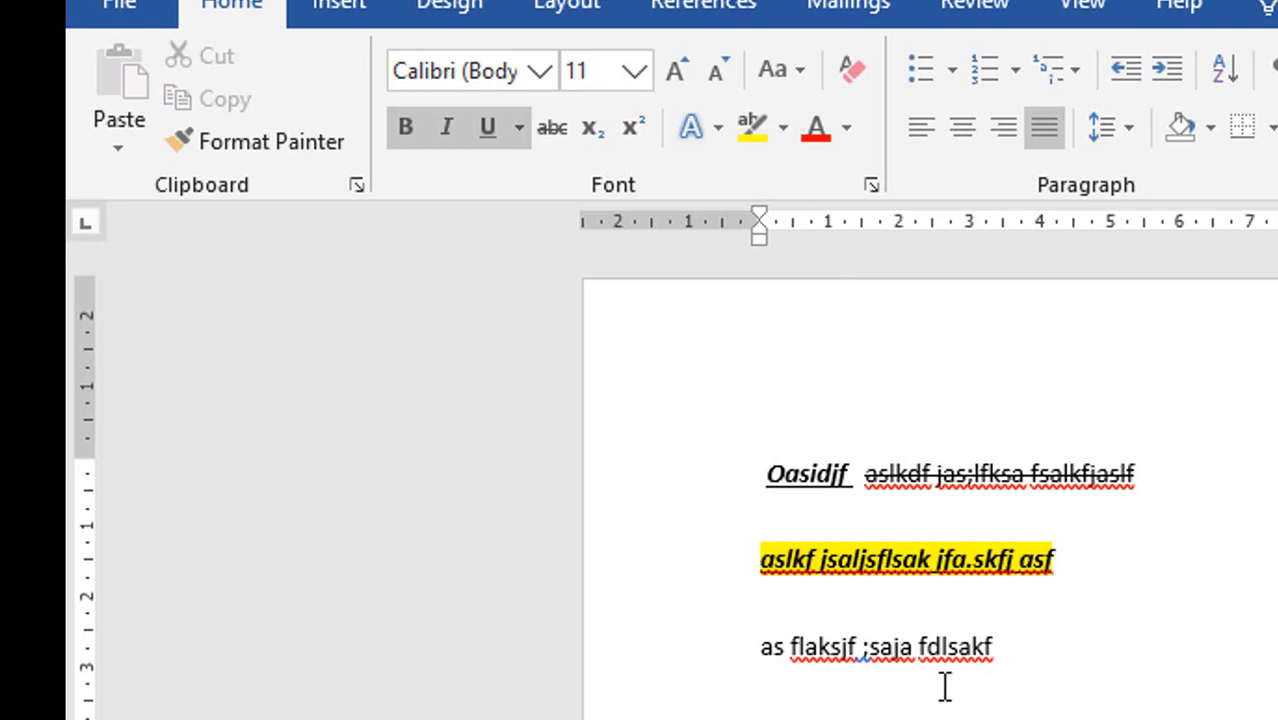
Highlight the word "fdlsakf" at the end of the third line in pink.
drag(1041, 641, 913, 645)
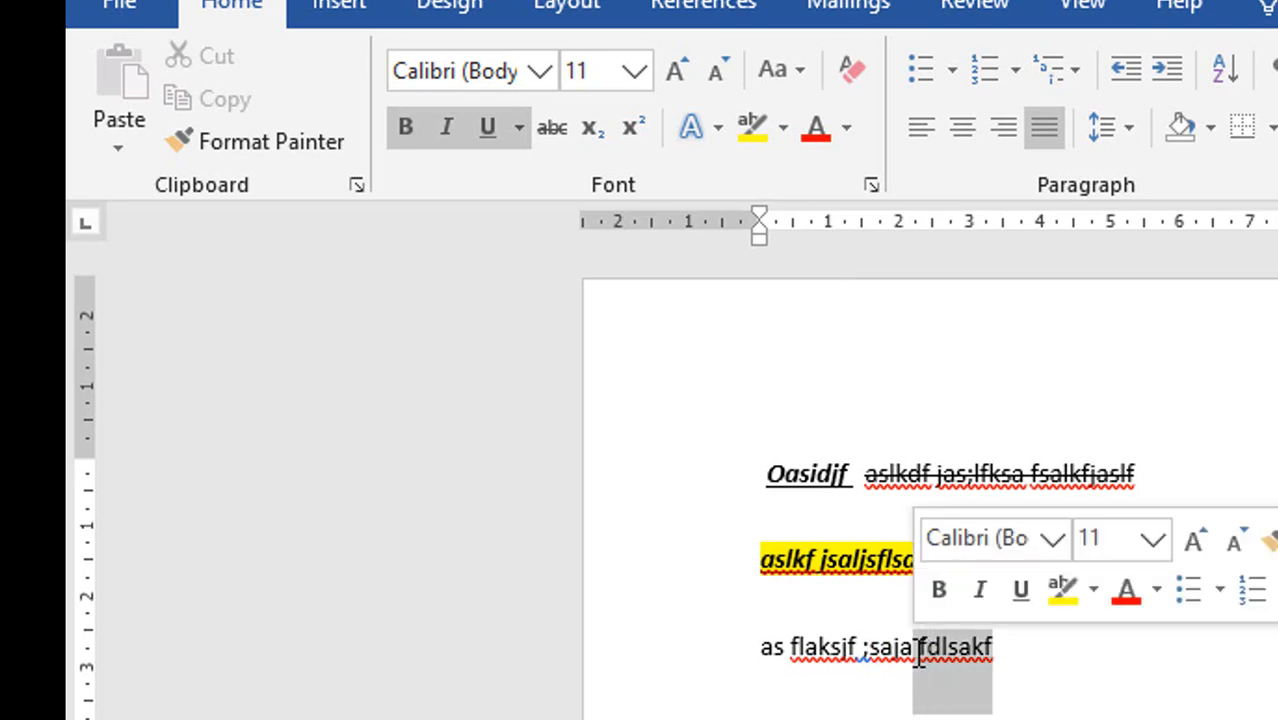
click(783, 128)
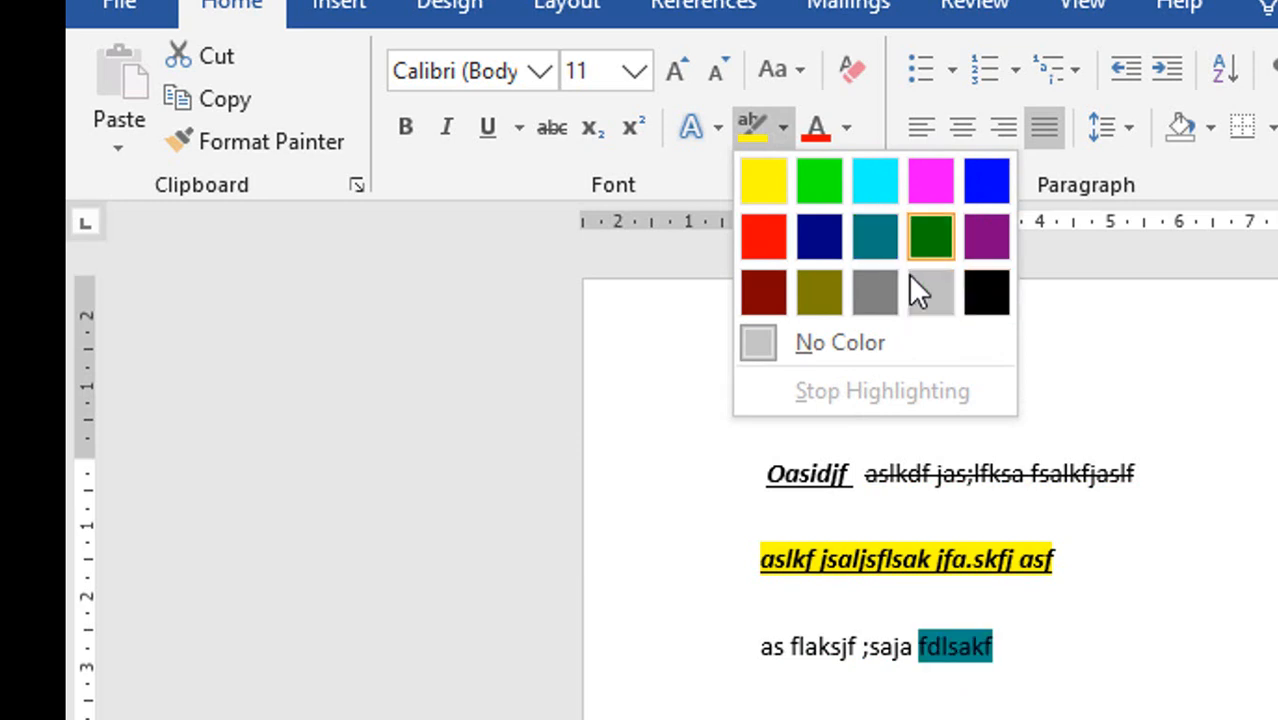
click(930, 188)
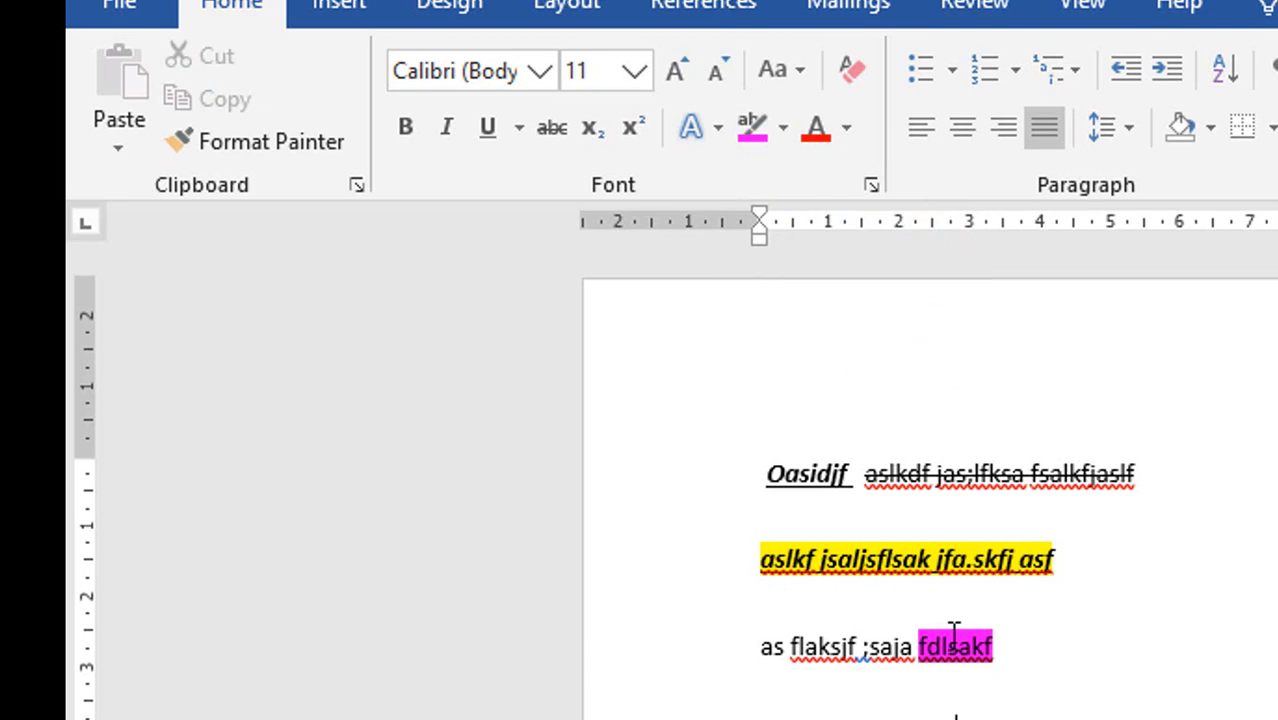
Remove the highlighting from the whole document's text and clear the selection.
key(ctrl+a)
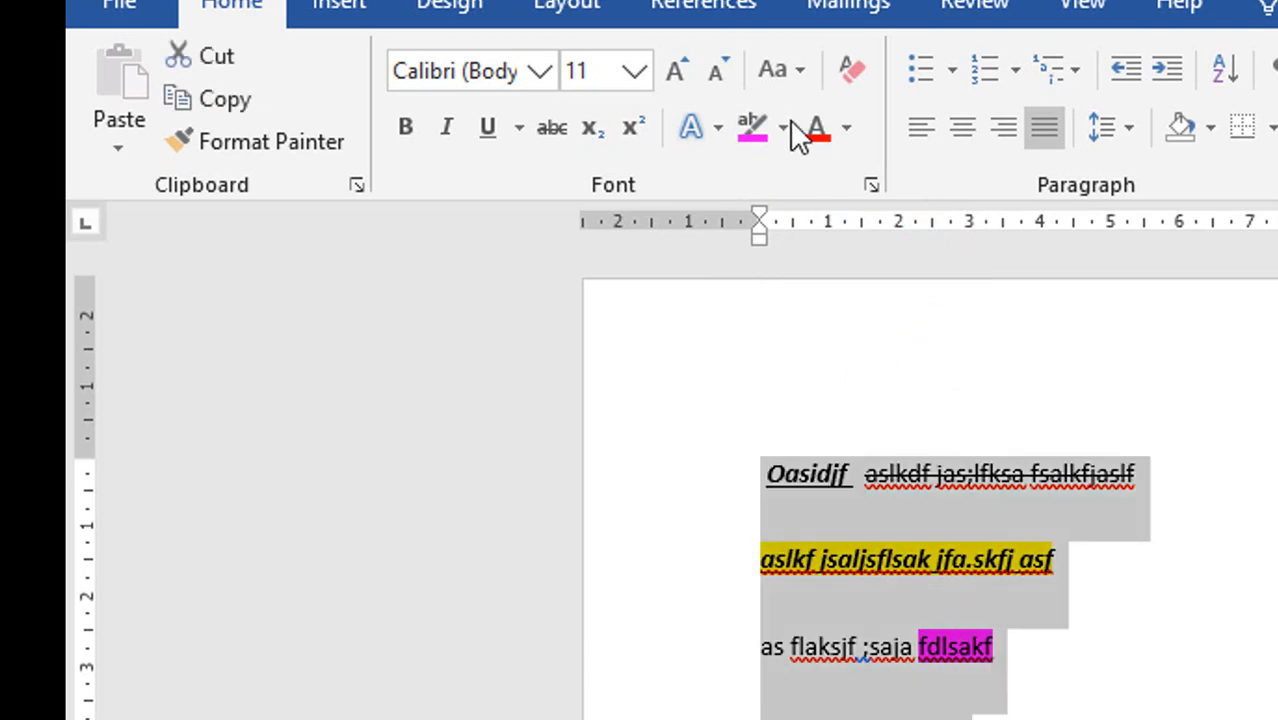
click(784, 127)
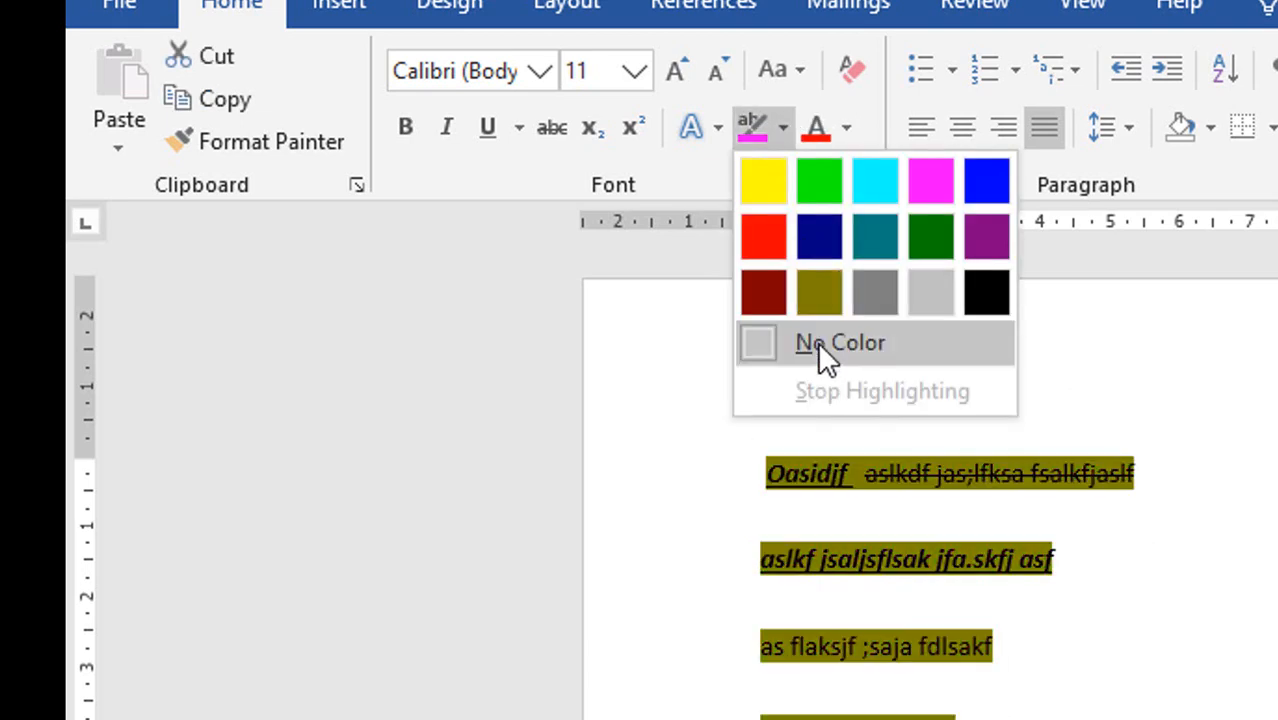
click(822, 342)
click(856, 370)
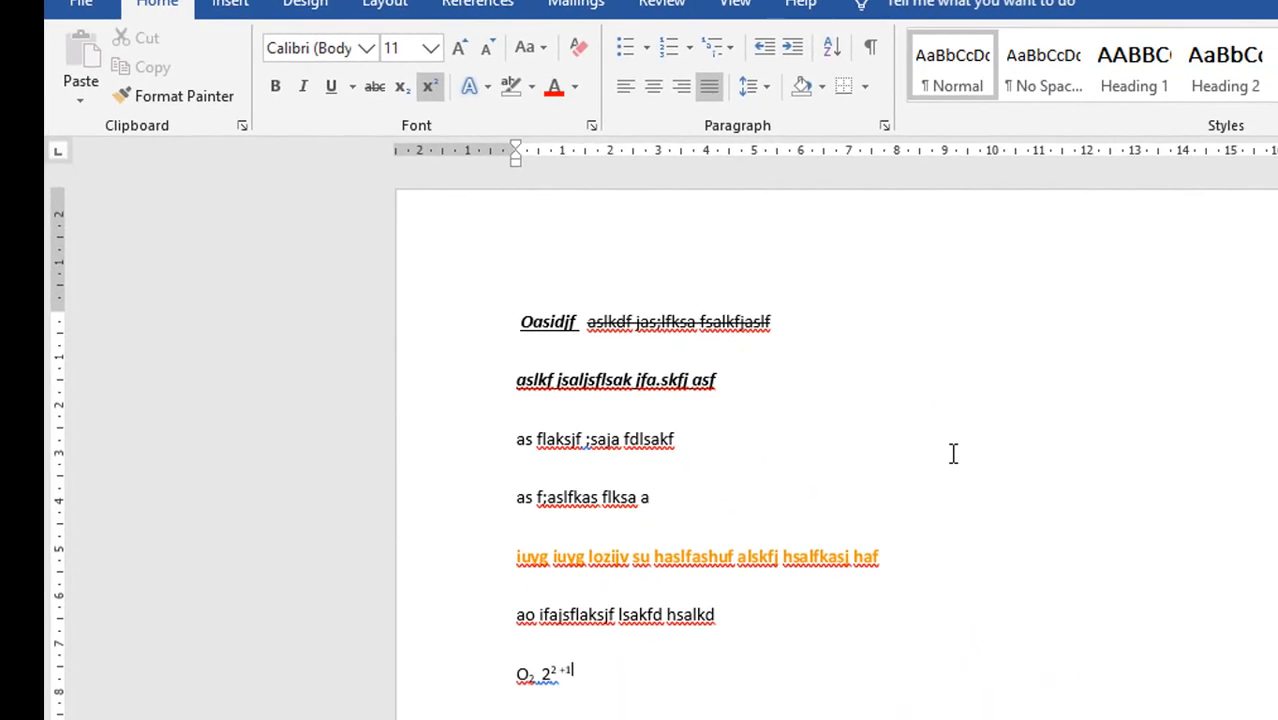
Clear all formatting from the second line and from the orange line starting "iuyg iuyg lozijv".
triple_click(820, 555)
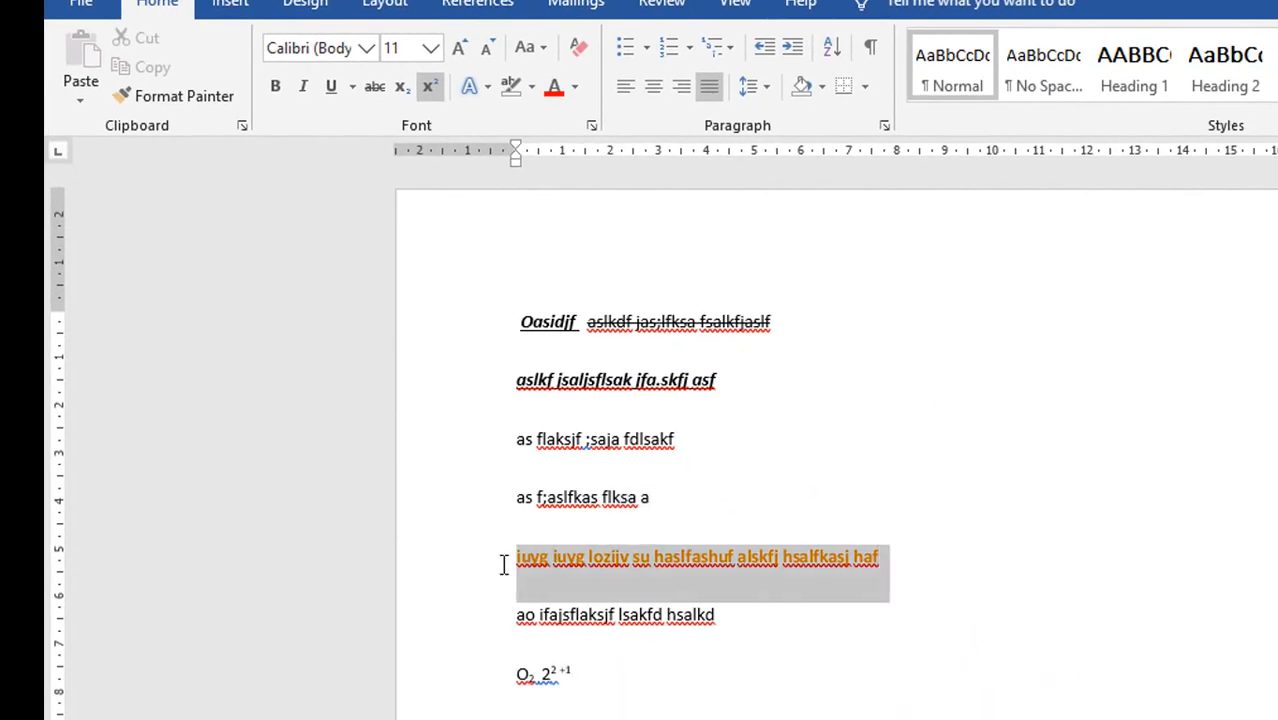
click(930, 380)
click(579, 52)
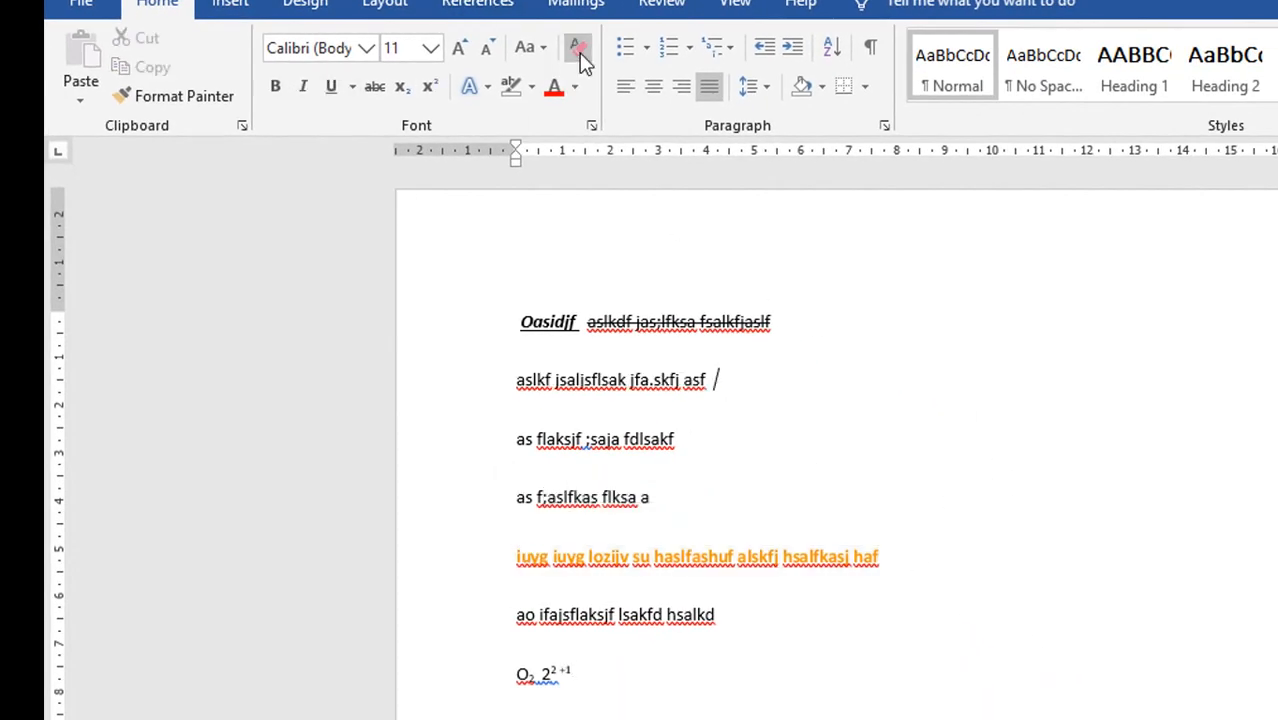
drag(878, 556, 516, 492)
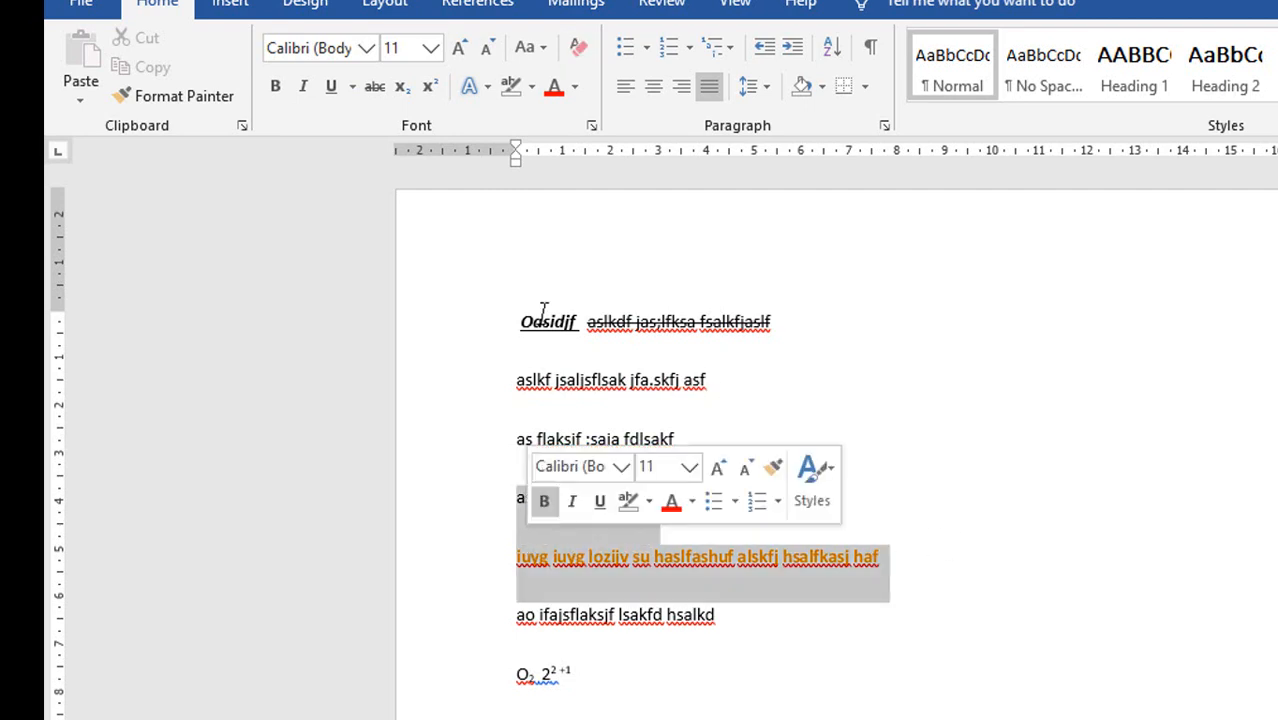
click(579, 50)
click(955, 532)
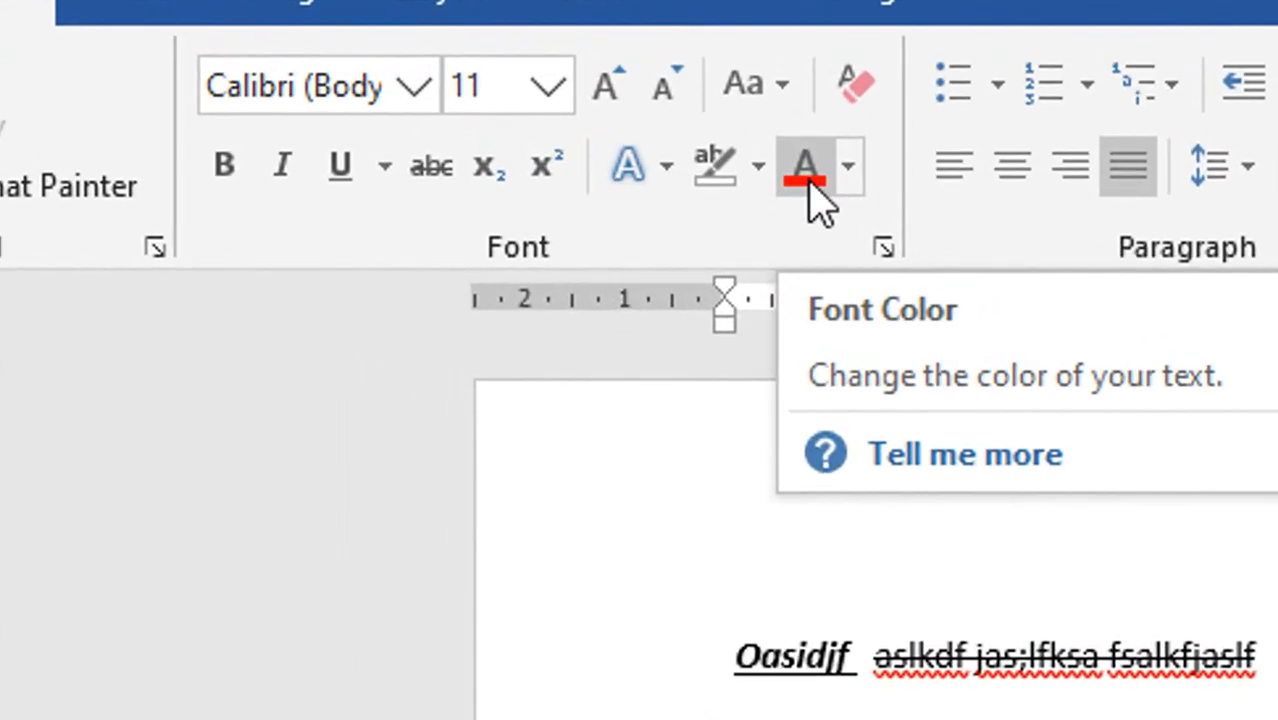
Add "asdfasj falfk aj" in strikethrough at the end of the first line.
click(1268, 642)
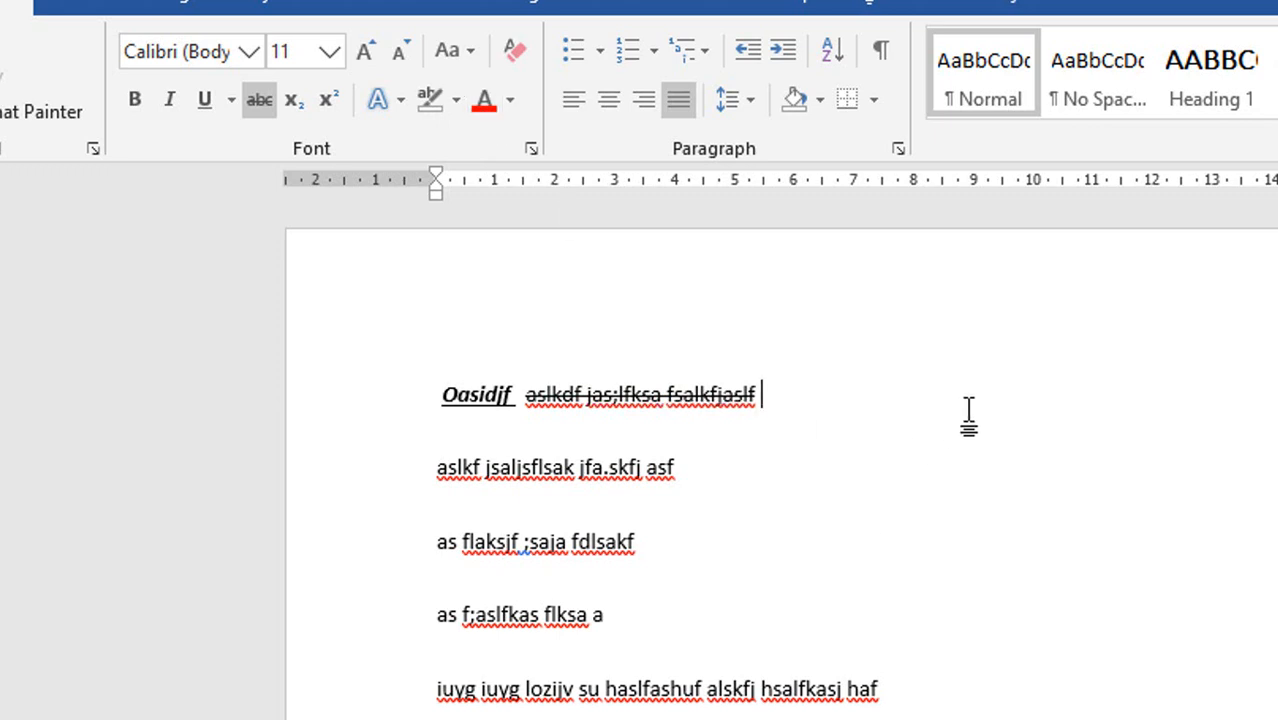
text(asdfasj falfk aj)
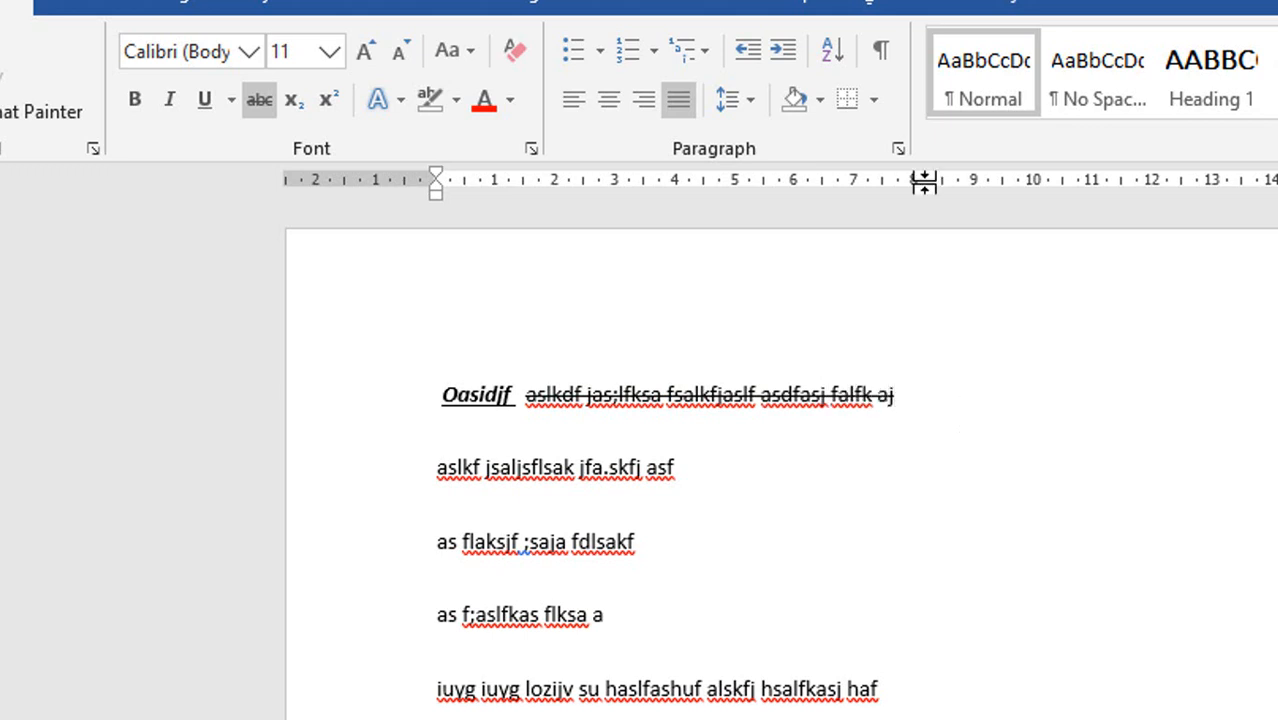
click(257, 96)
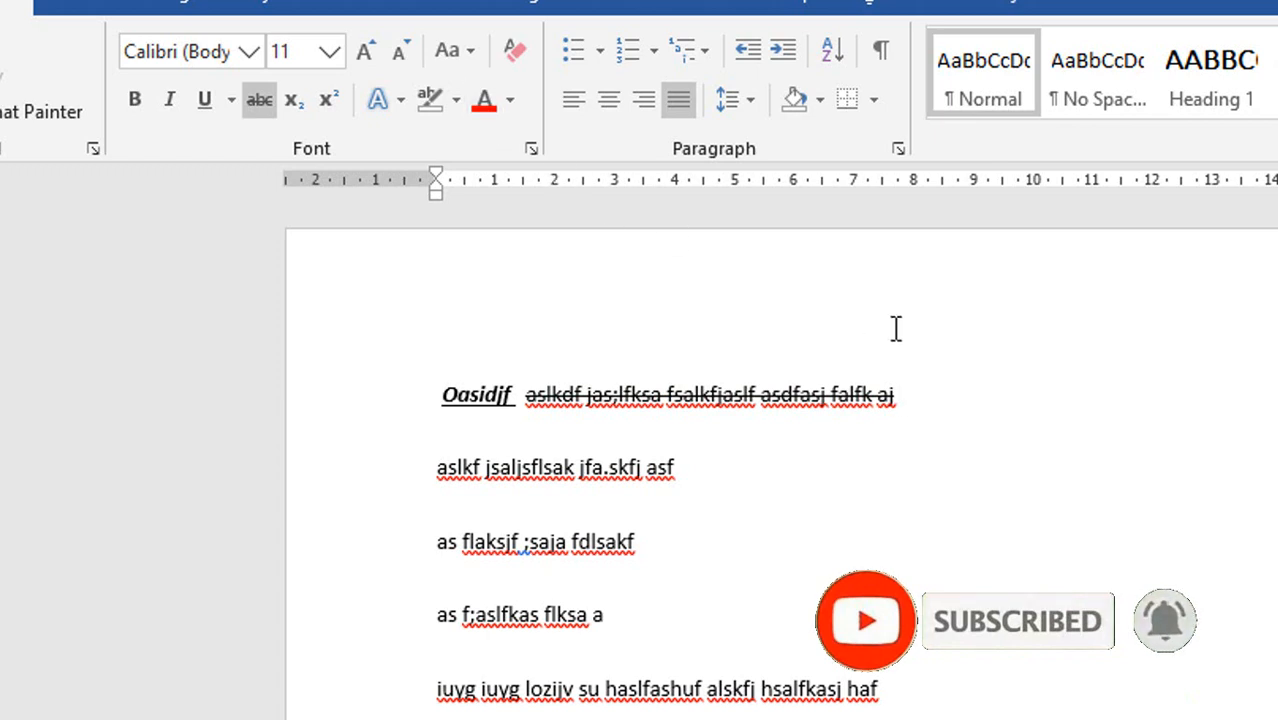
Continue the first line with "dfg" in strikethrough, followed by "dfgdgfdggg" without strikethrough.
text(dfg)
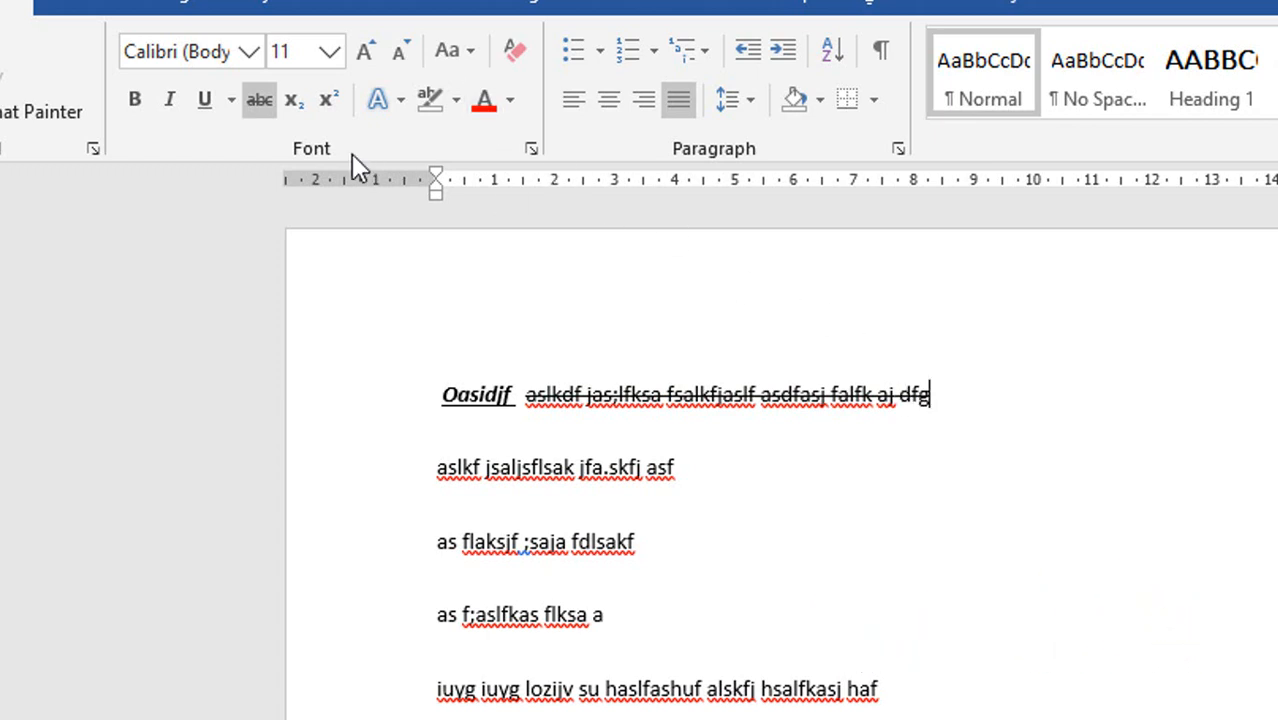
click(251, 96)
text(dfgdgfdggg)
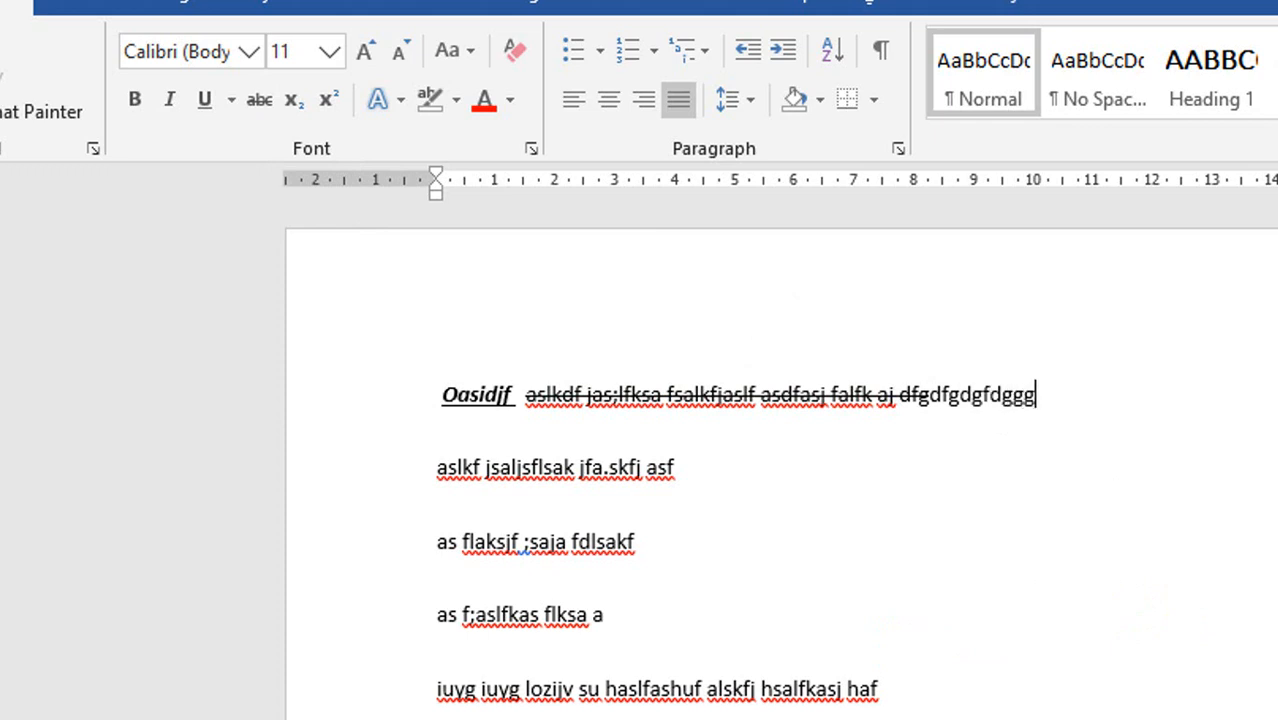
Add a new line reading "sdfsadfasfasf" below the first line and set its font color to red.
key(Return)
text(sdfsadfasfasf)
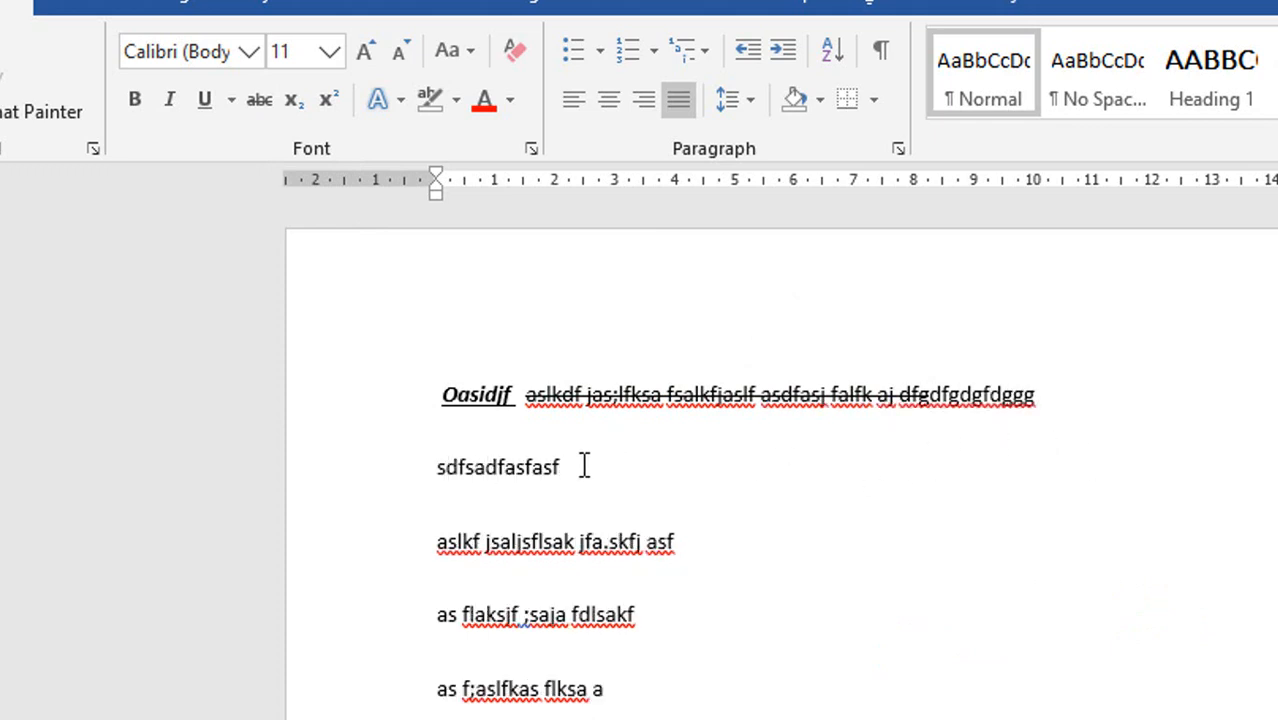
drag(555, 468, 437, 472)
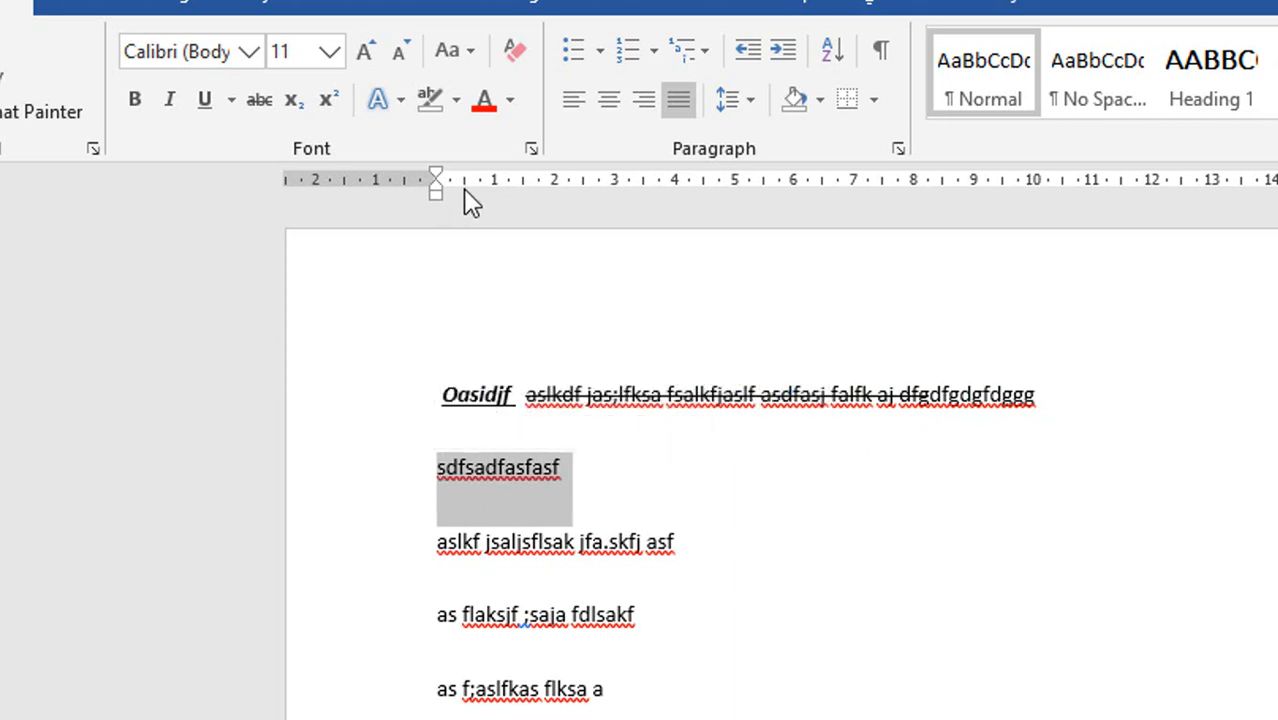
click(511, 102)
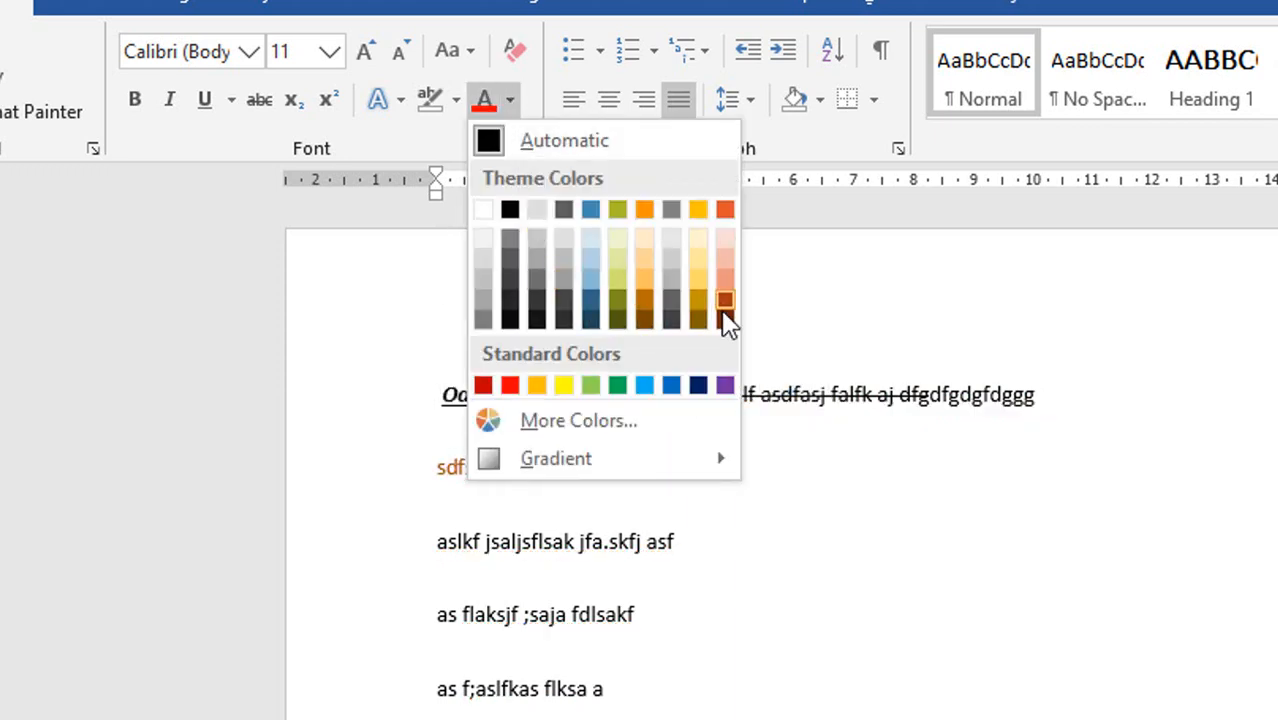
click(484, 386)
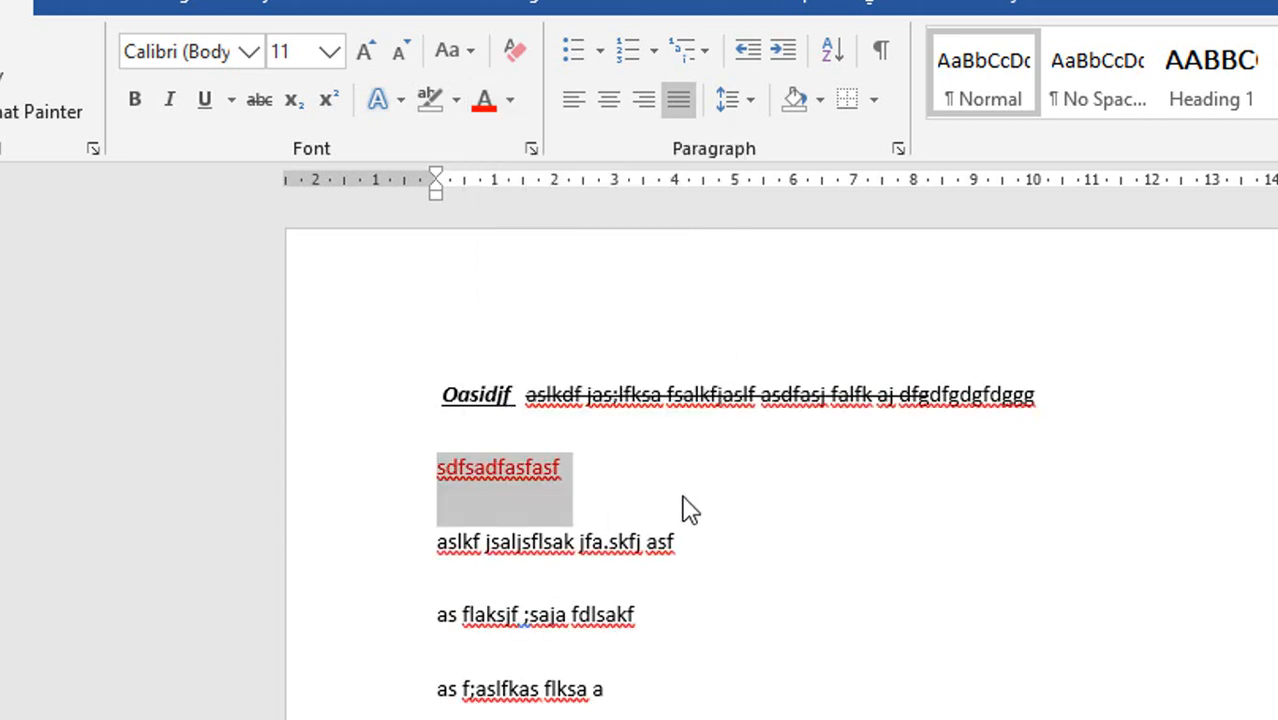
click(761, 505)
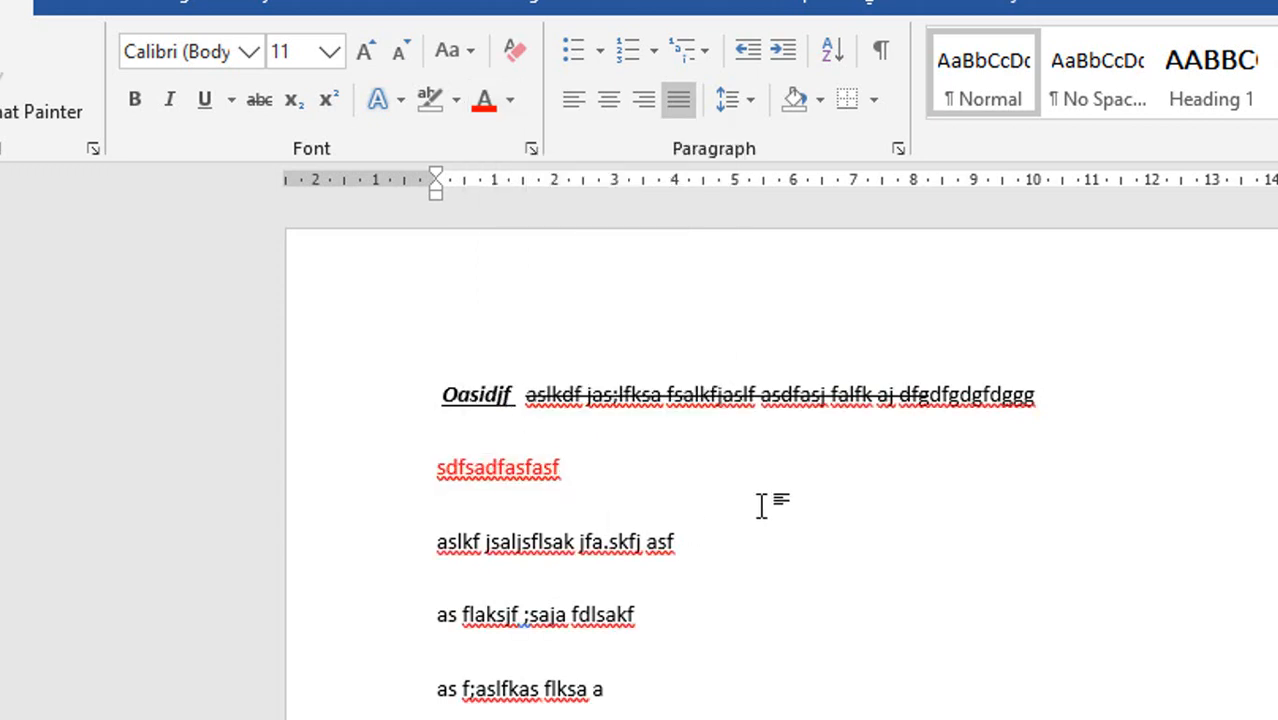
Insert a blank line below the red text and color the letter "s" in "asf" on the following line red.
key(Return)
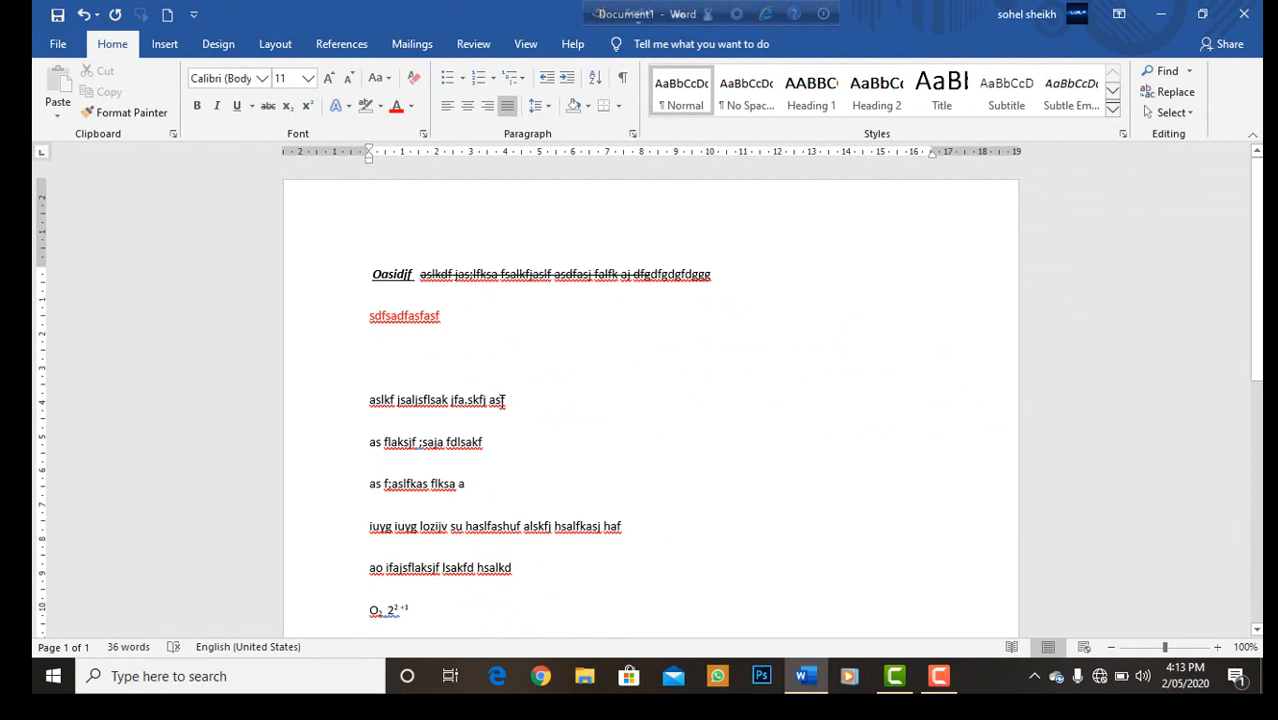
double_click(499, 400)
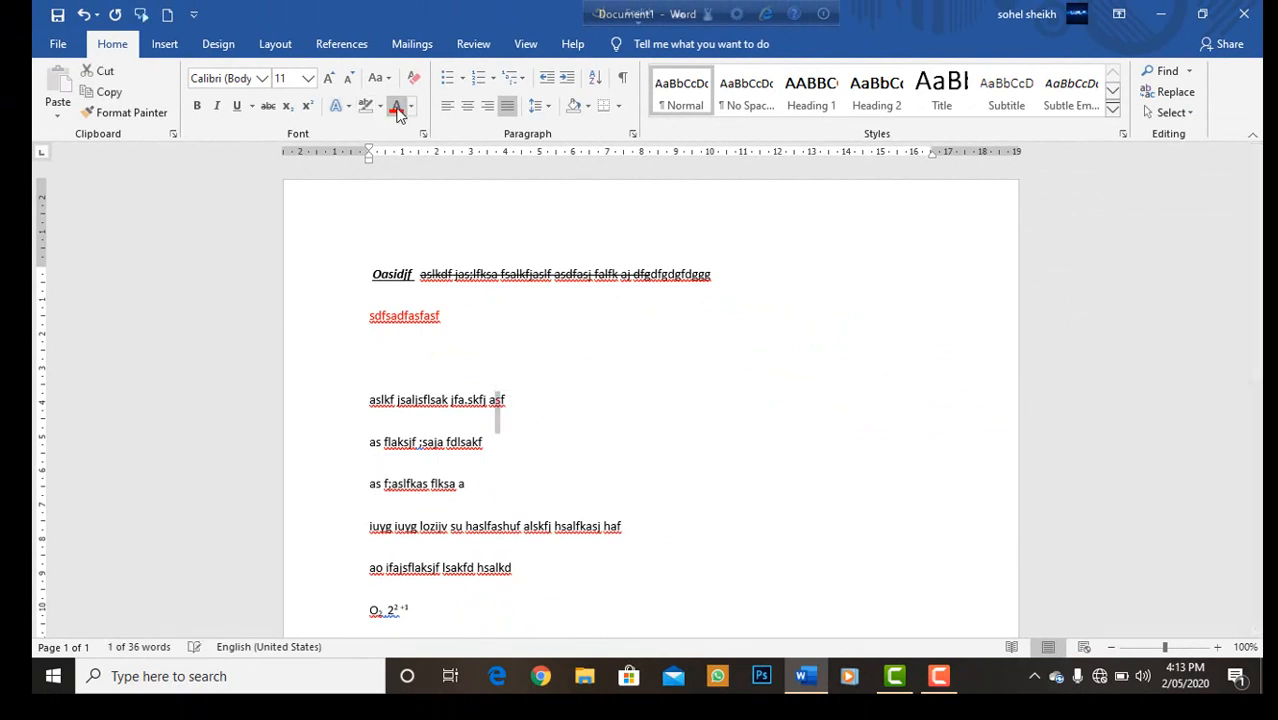
click(696, 384)
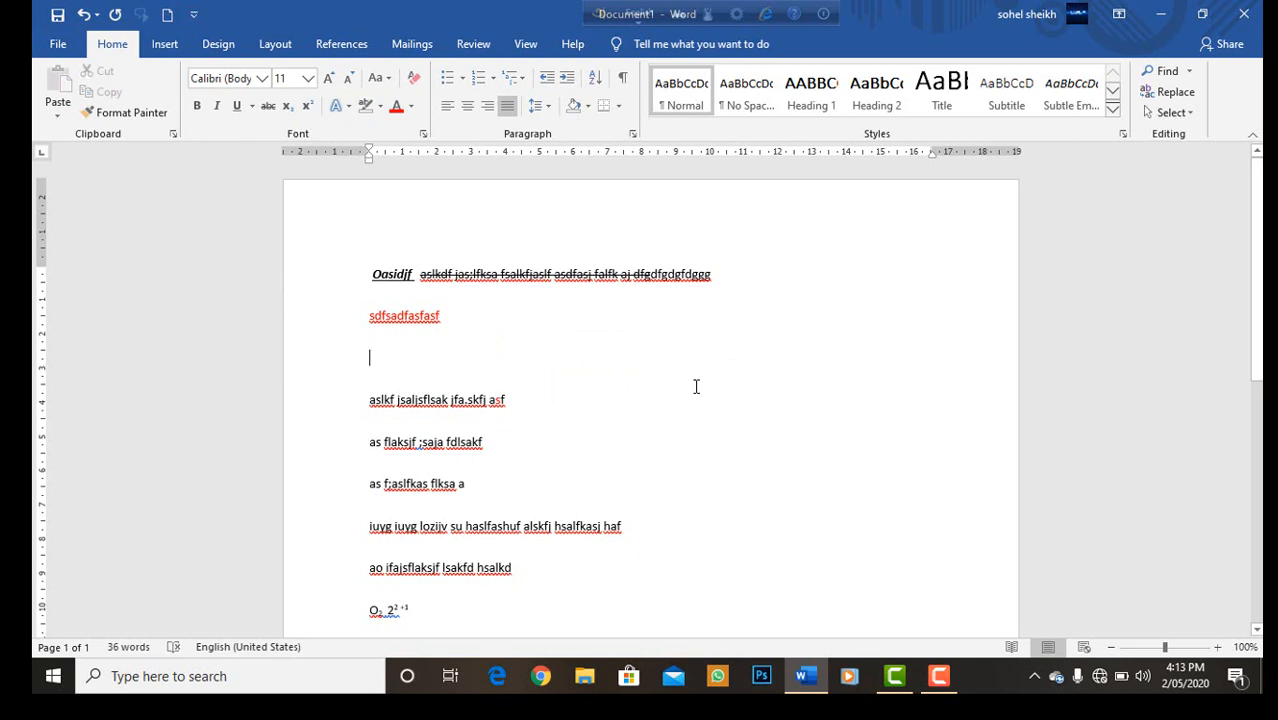